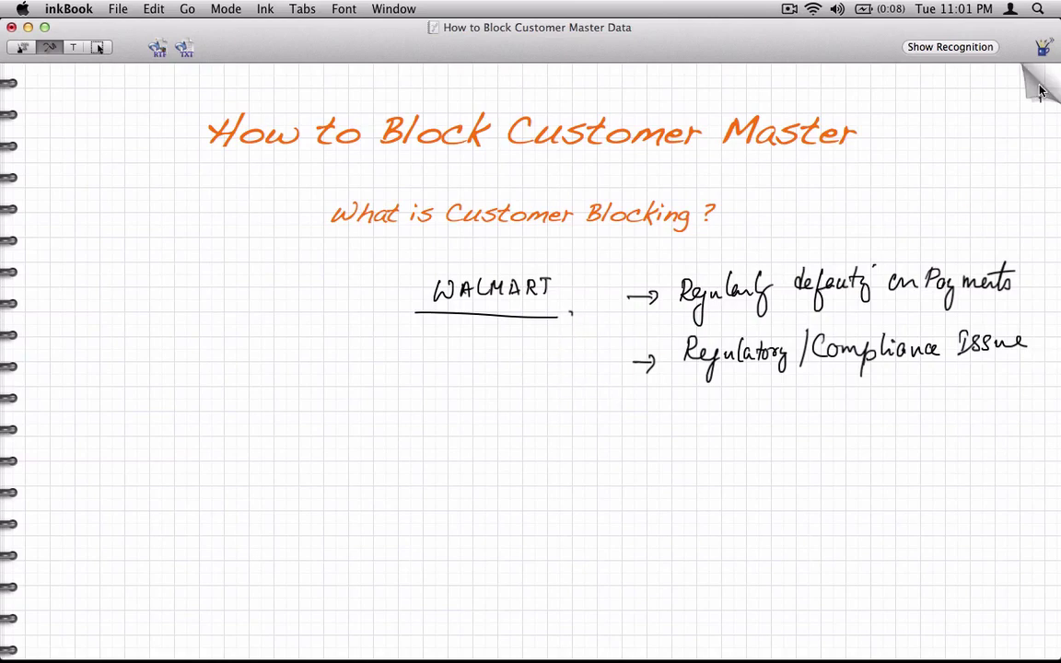
Turn to the VD05 notebook page, circle VD05, label it "Block", and handwrite VD01, 02 and 03 beside it
left_click(1033, 95)
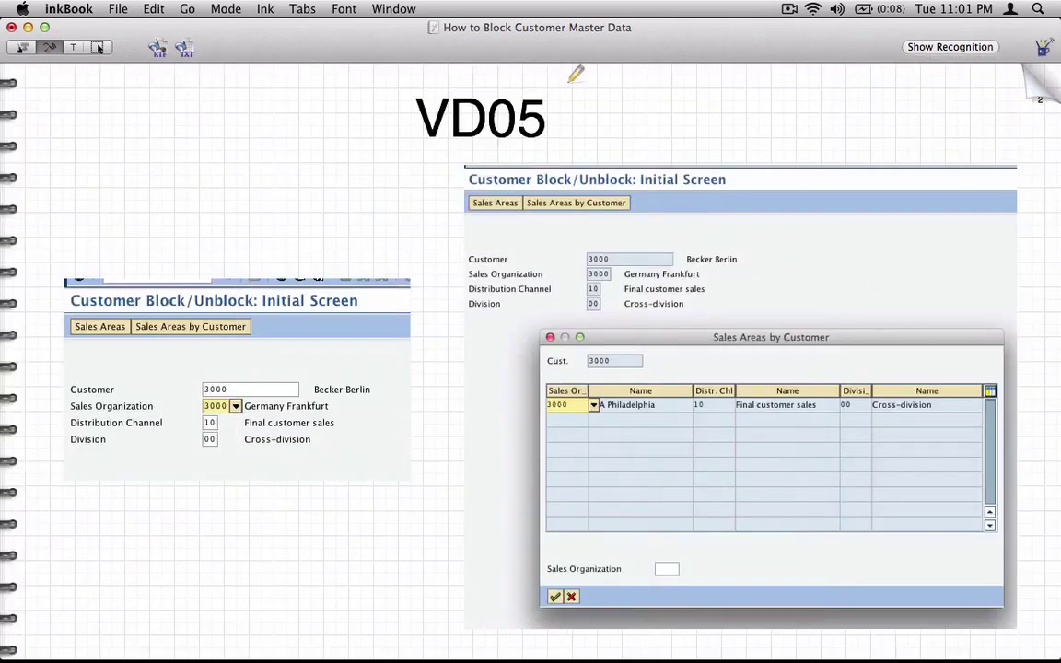
mouse_move(557, 93)
left_mouse_down()
mouse_move(485, 65)
mouse_move(411, 87)
mouse_move(405, 136)
mouse_move(481, 149)
mouse_move(564, 115)
mouse_move(564, 92)
left_mouse_up()
mouse_move(133, 83)
left_mouse_down()
mouse_move(169, 87)
mouse_move(158, 101)
mouse_move(183, 100)
mouse_move(166, 129)
mouse_move(173, 116)
left_mouse_up()
mouse_move(164, 136)
left_mouse_down()
mouse_move(184, 109)
mouse_move(192, 135)
mouse_move(170, 161)
mouse_move(180, 153)
left_mouse_up()
mouse_move(182, 146)
left_mouse_down()
mouse_move(174, 173)
mouse_move(196, 160)
mouse_move(182, 169)
left_mouse_up()
mouse_move(564, 120)
left_mouse_down()
mouse_move(570, 134)
mouse_move(575, 124)
mouse_move(626, 122)
mouse_move(647, 135)
left_mouse_up()
left_click_drag(658, 113, 658, 135)
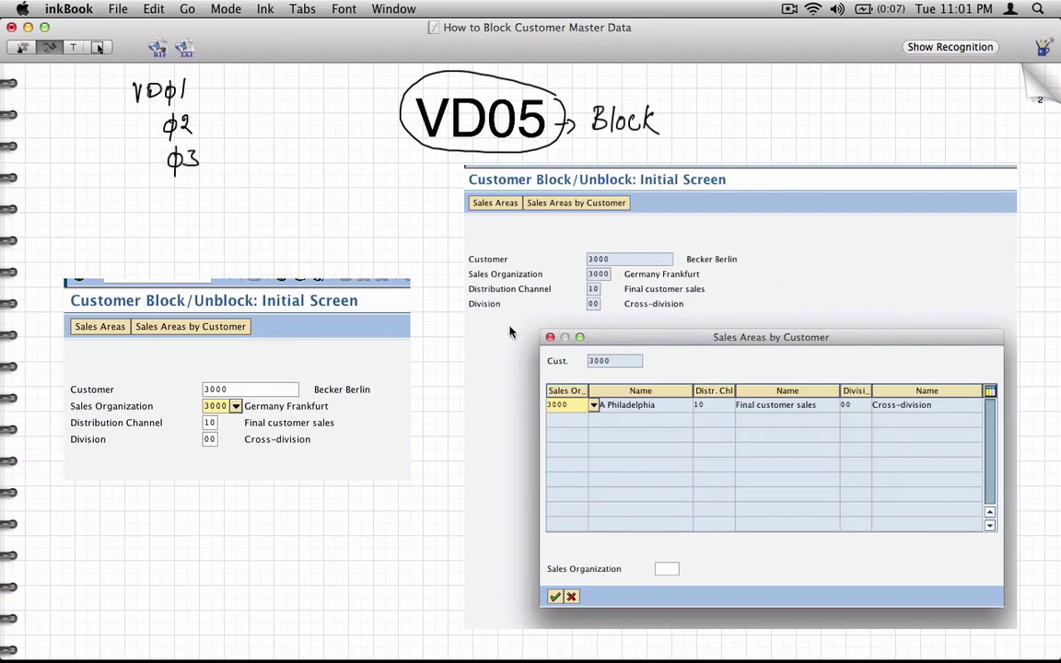
Switch to SAPGUI, dismiss the connection error and return to the SAP Easy Access screen
key("super+Tab")
key("super+Tab")
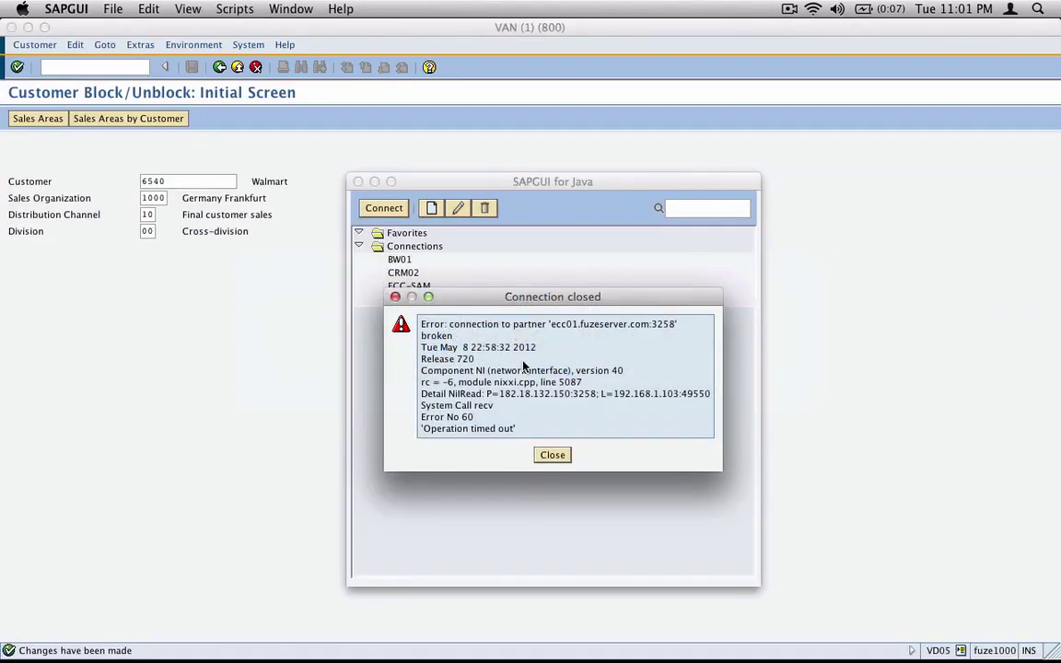
left_click(554, 456)
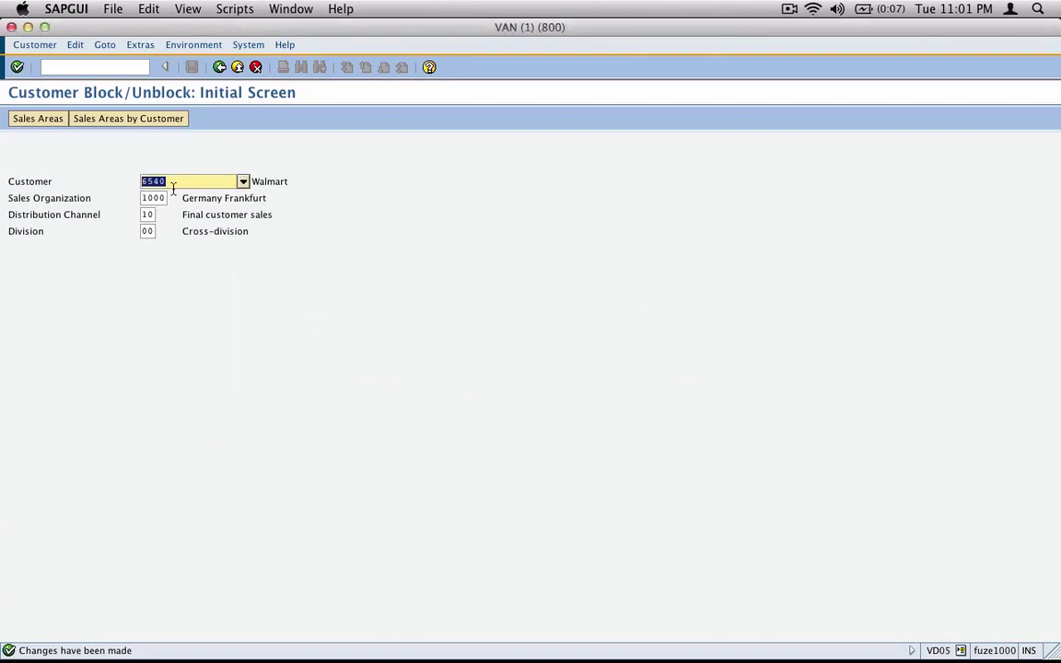
left_click(219, 66)
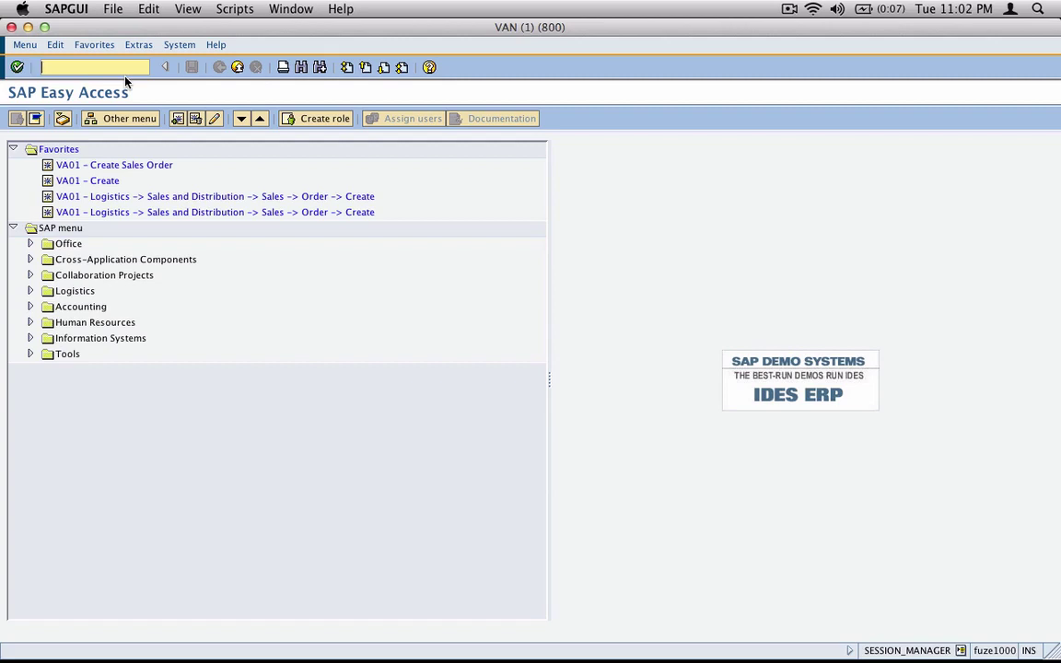
Start transaction VD05 and select Walmart's customer number on the initial screen
type("vd05")
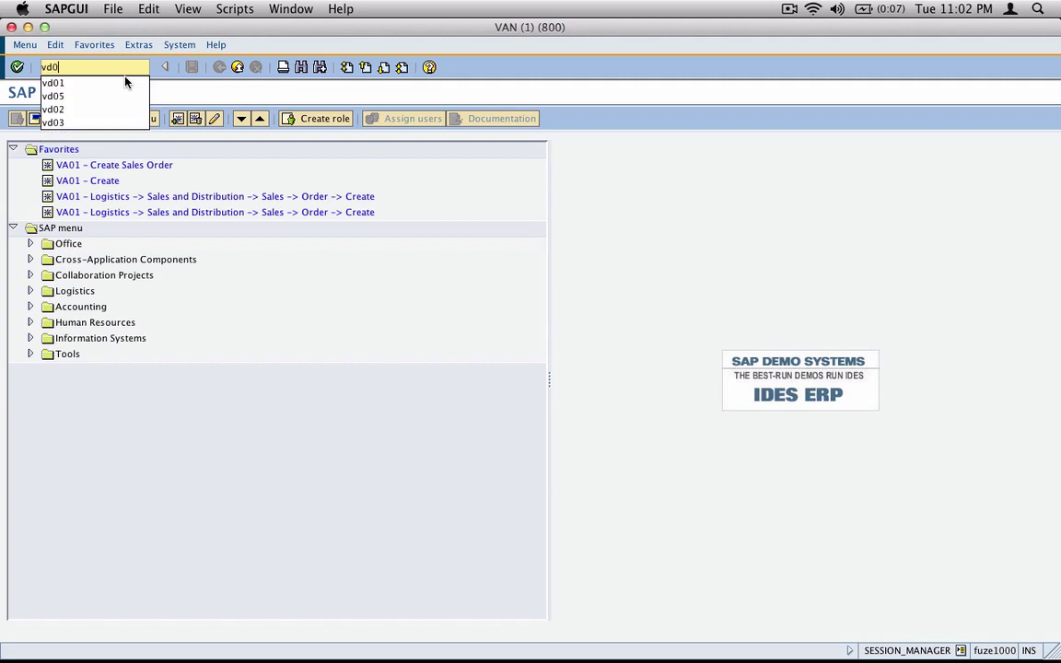
left_click(17, 66)
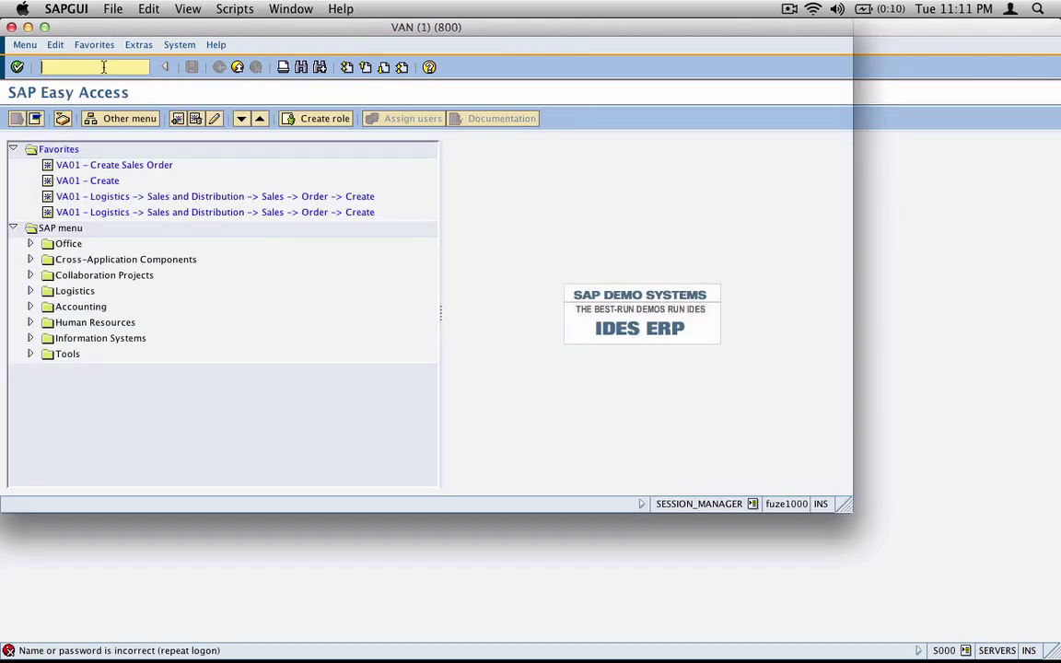
type("vd05")
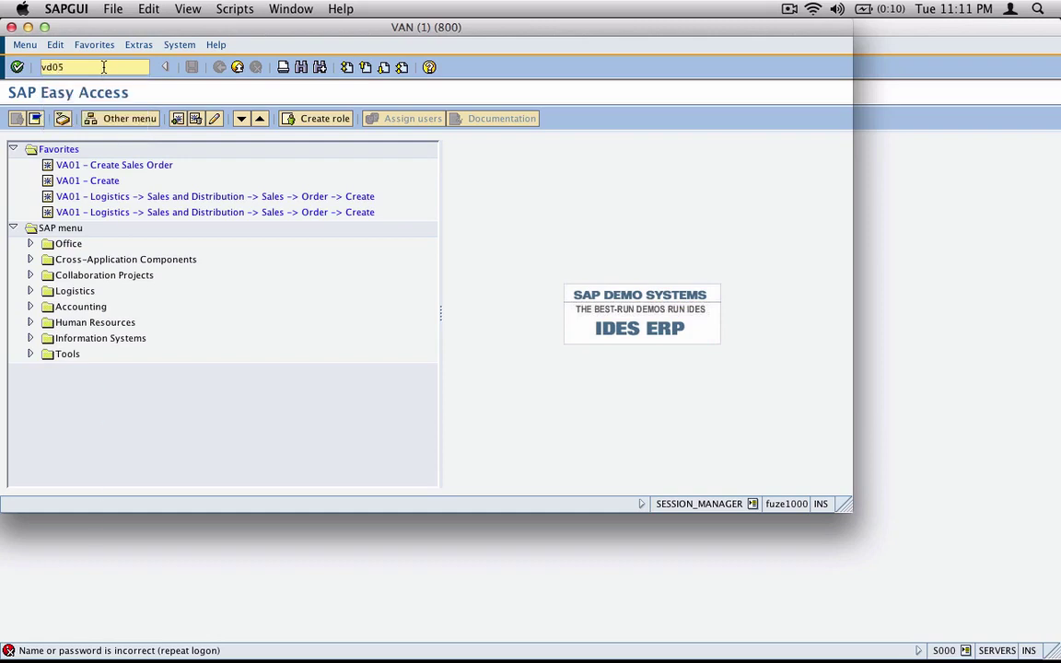
key("Return")
left_click(180, 180)
left_click_drag(180, 180, 130, 178)
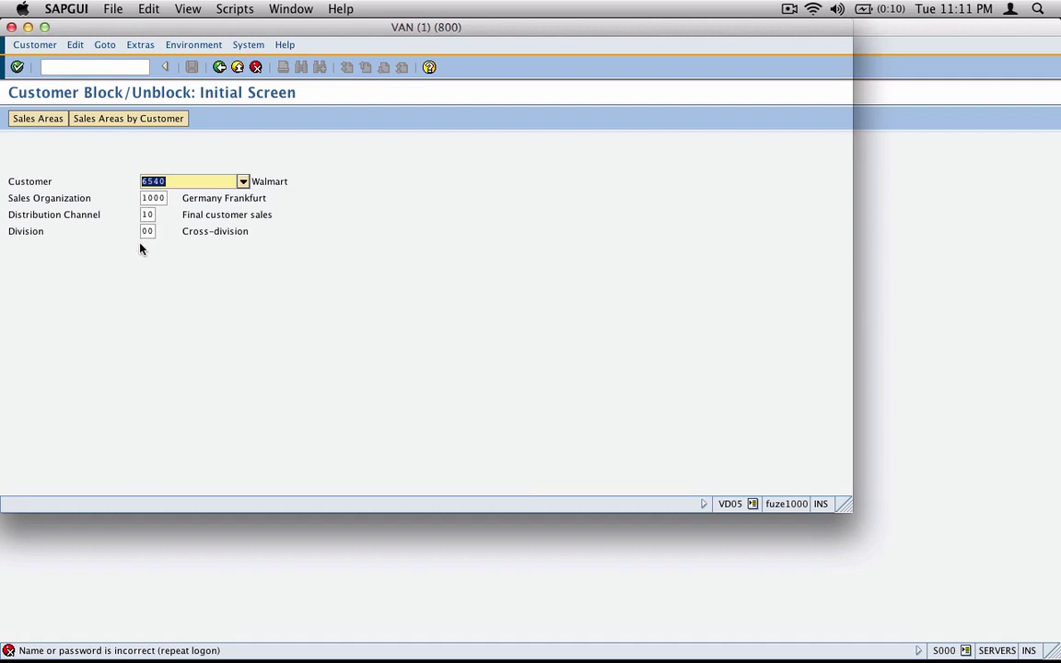
List Walmart's sales areas, choose the one for sales organization 1000, and open its block details
left_click(155, 120)
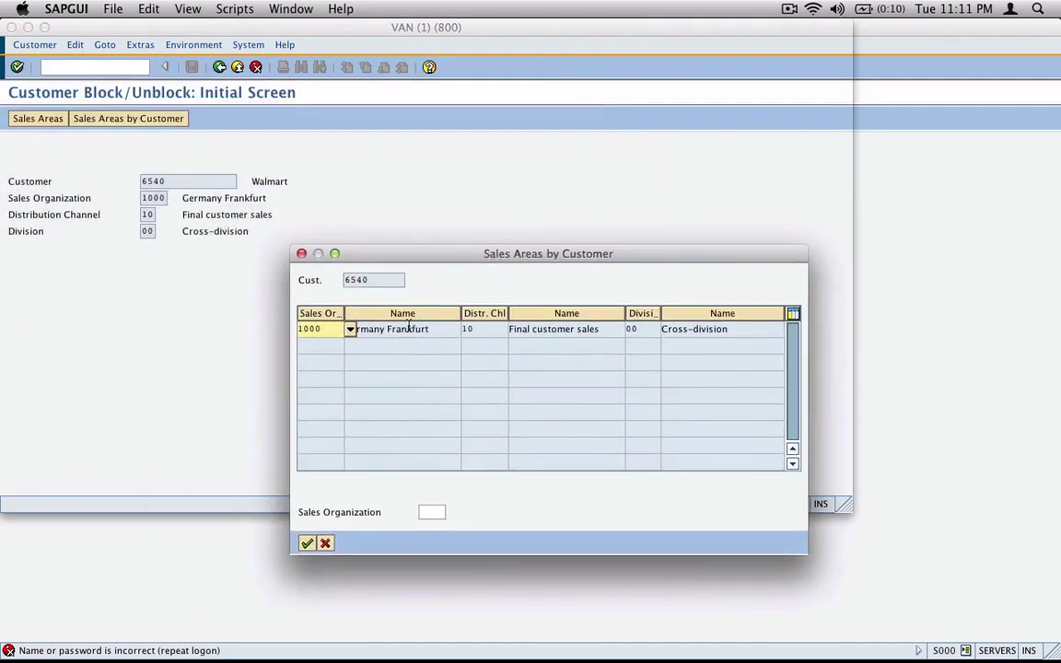
double_click(311, 329)
left_click(307, 545)
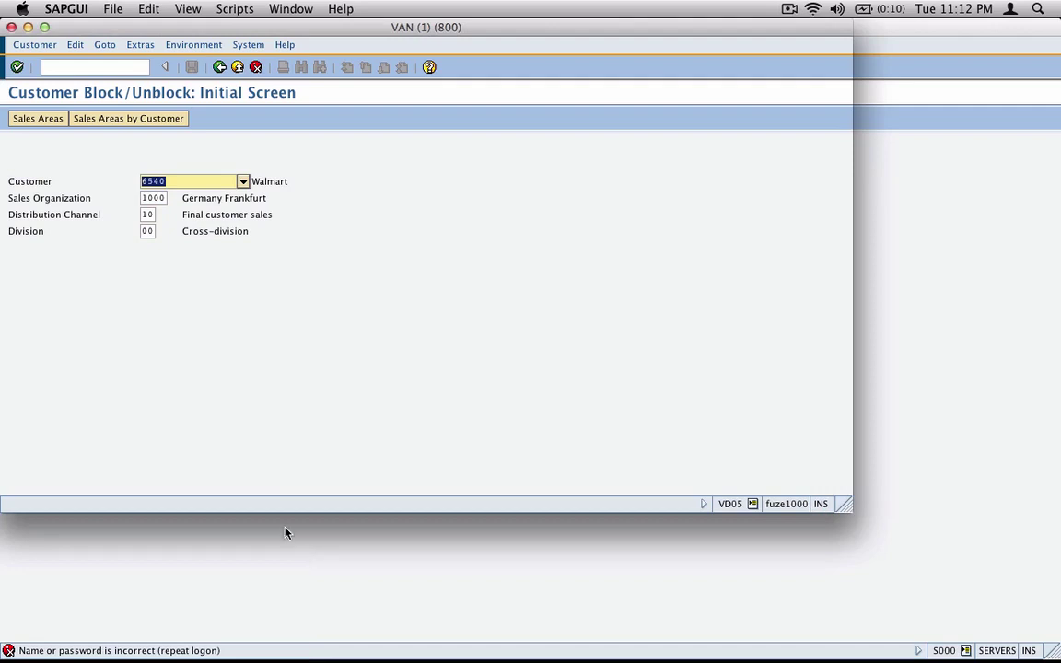
left_click(17, 67)
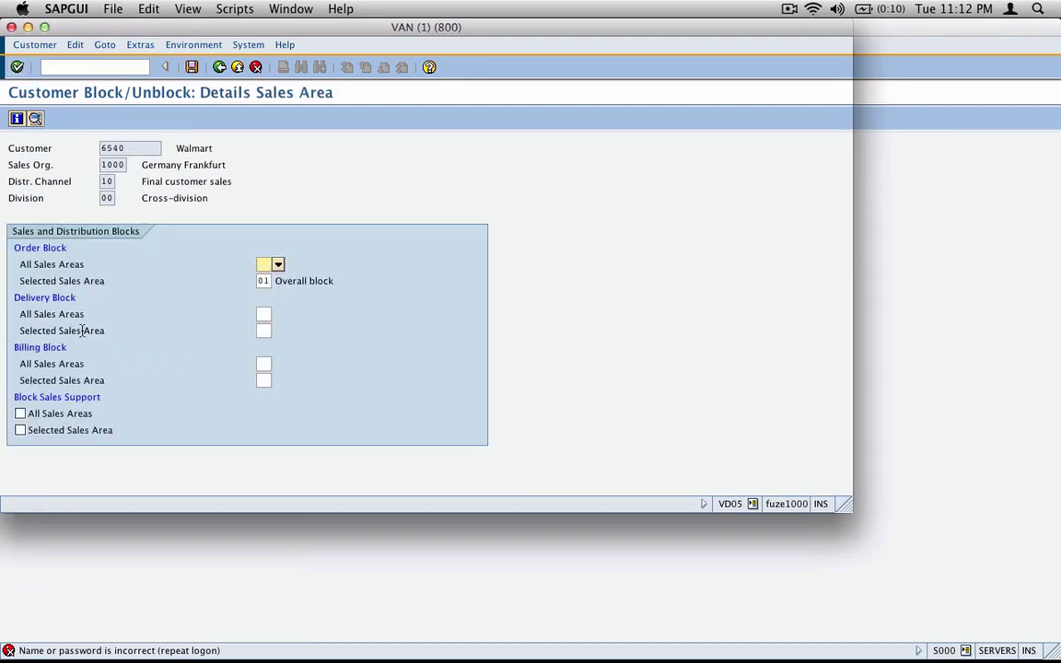
Examine the order block set for the selected sales area and the list of available order block reasons
mouse_move(133, 144)
left_mouse_down()
mouse_move(88, 153)
mouse_move(125, 166)
left_mouse_up()
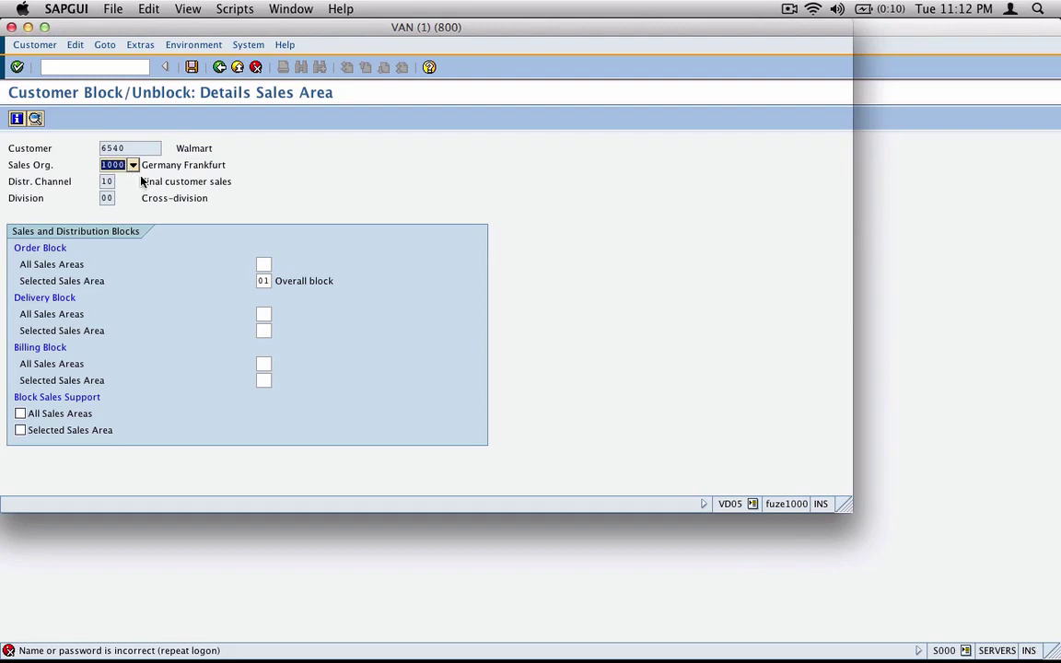
left_click(259, 283)
left_click_drag(259, 282, 269, 282)
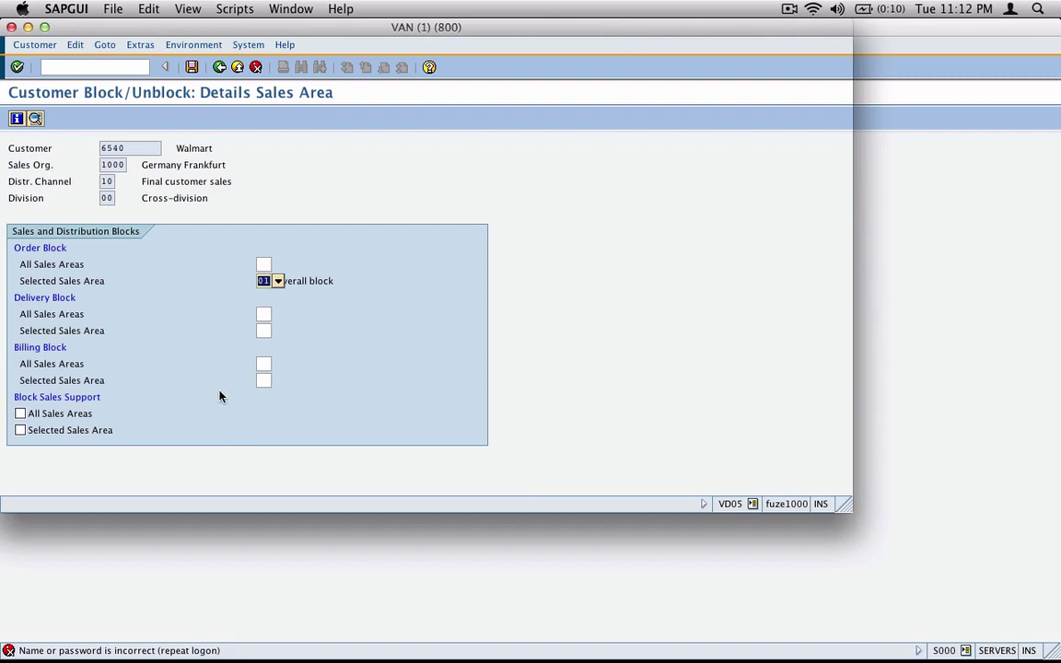
left_click(264, 281)
left_click(277, 281)
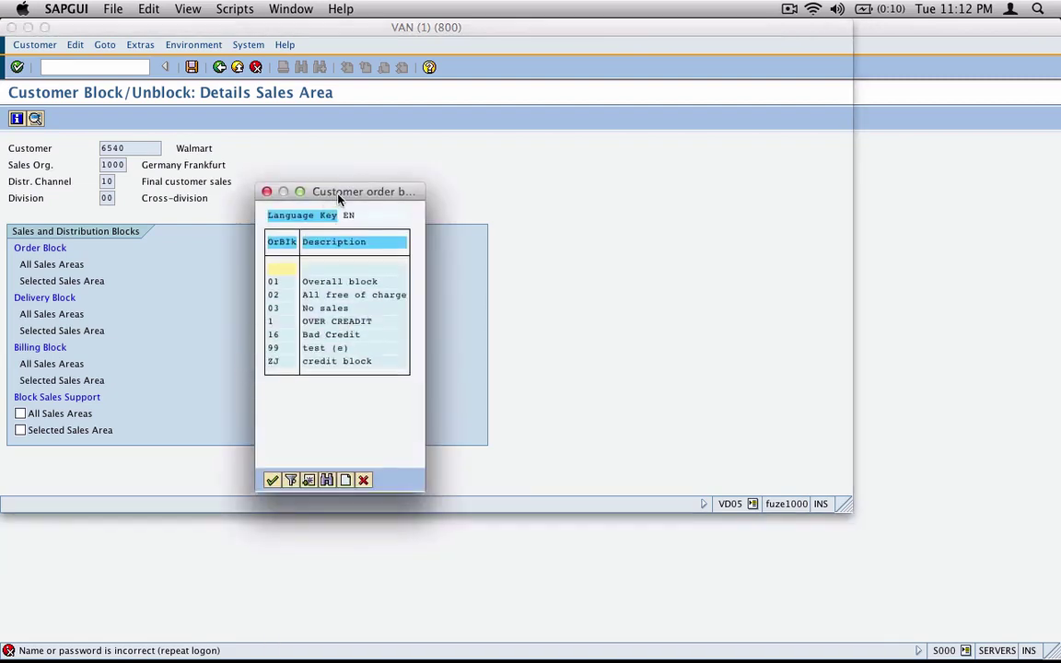
left_click_drag(389, 190, 526, 187)
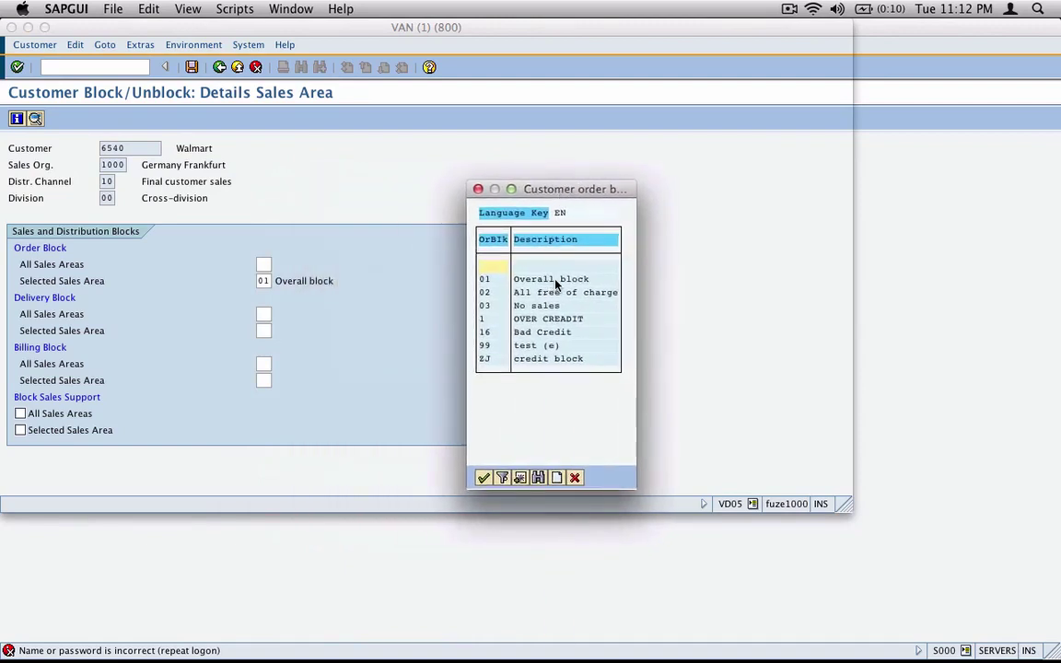
left_click(549, 333)
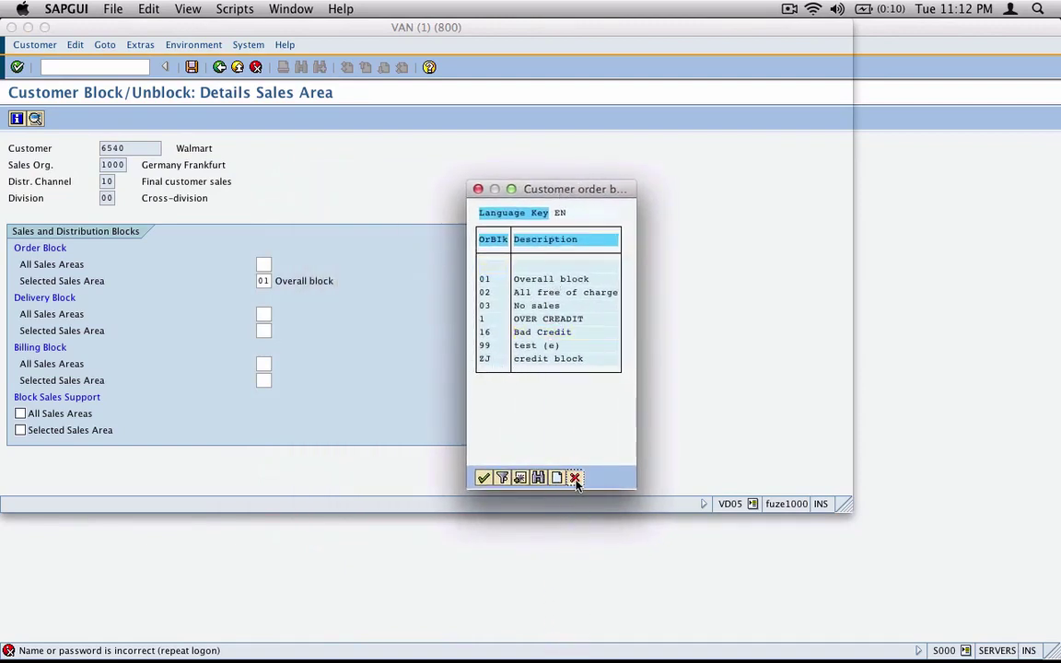
key("Escape")
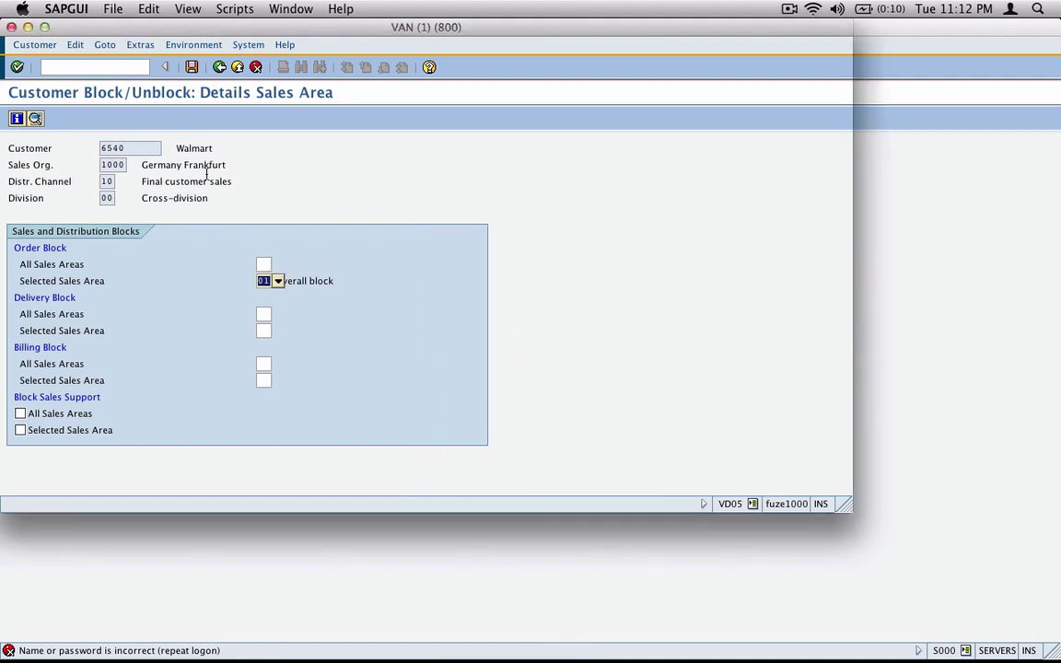
Leave the customer block transaction and start sales order creation with VA01
left_click(219, 66)
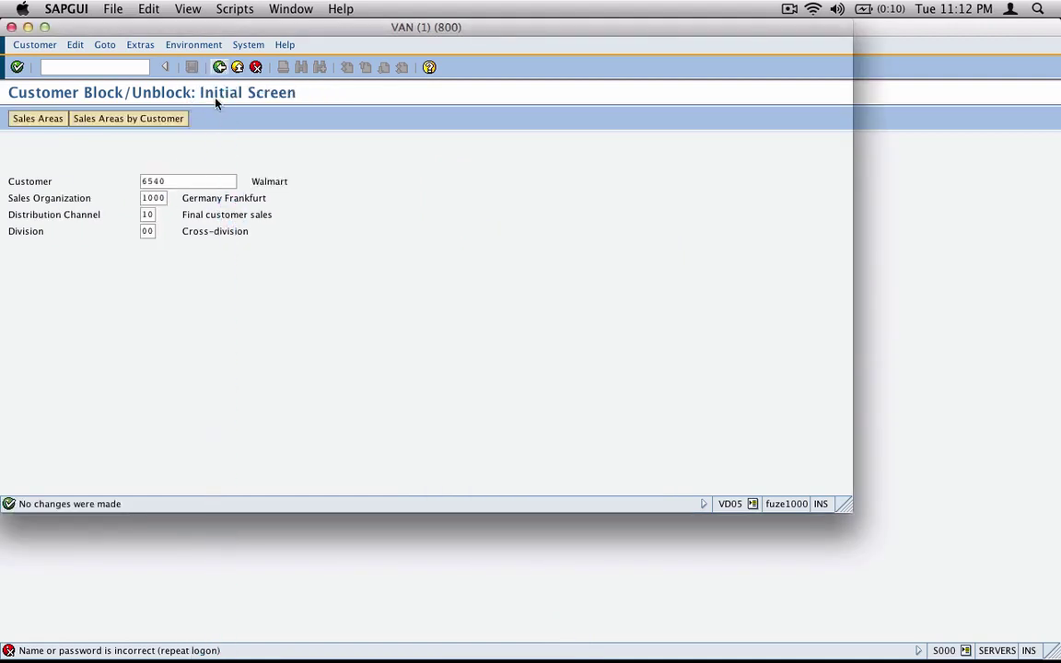
left_click(219, 66)
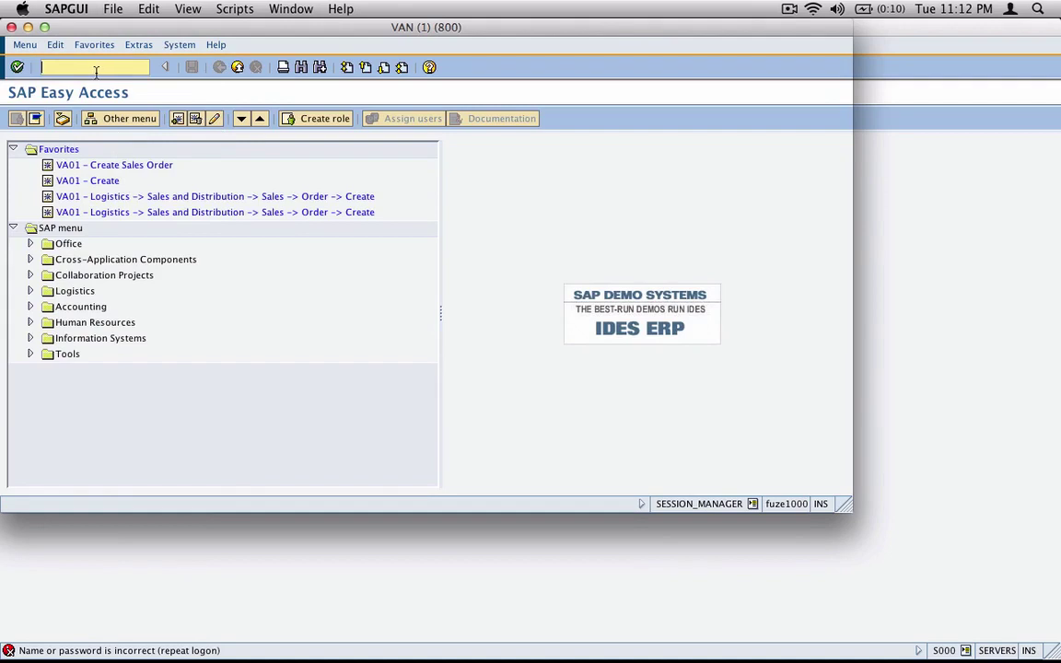
type("va01")
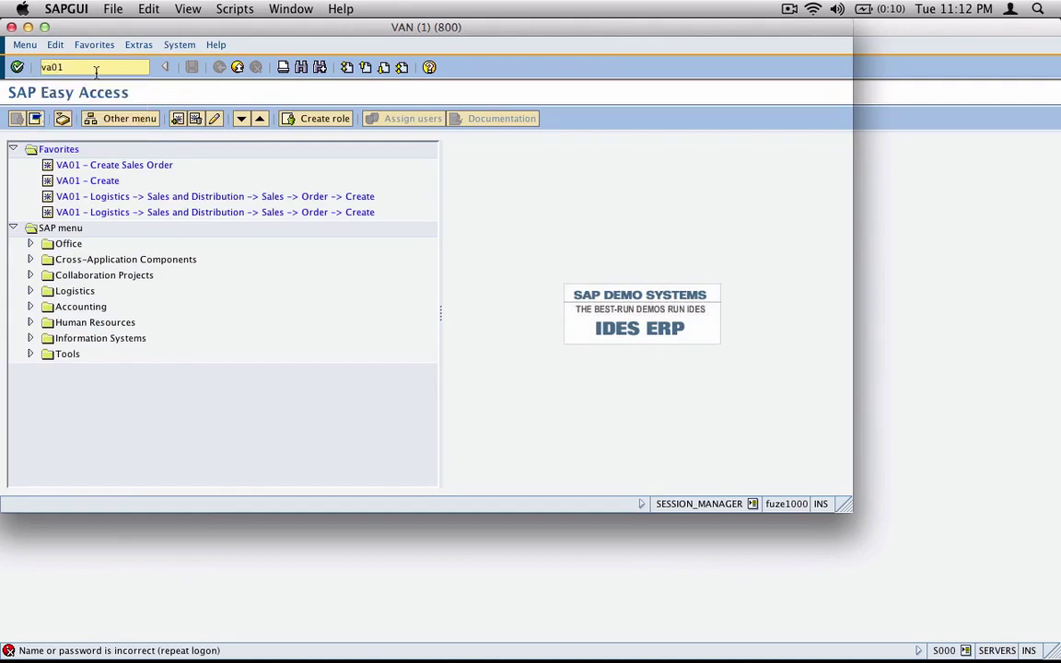
key("Return")
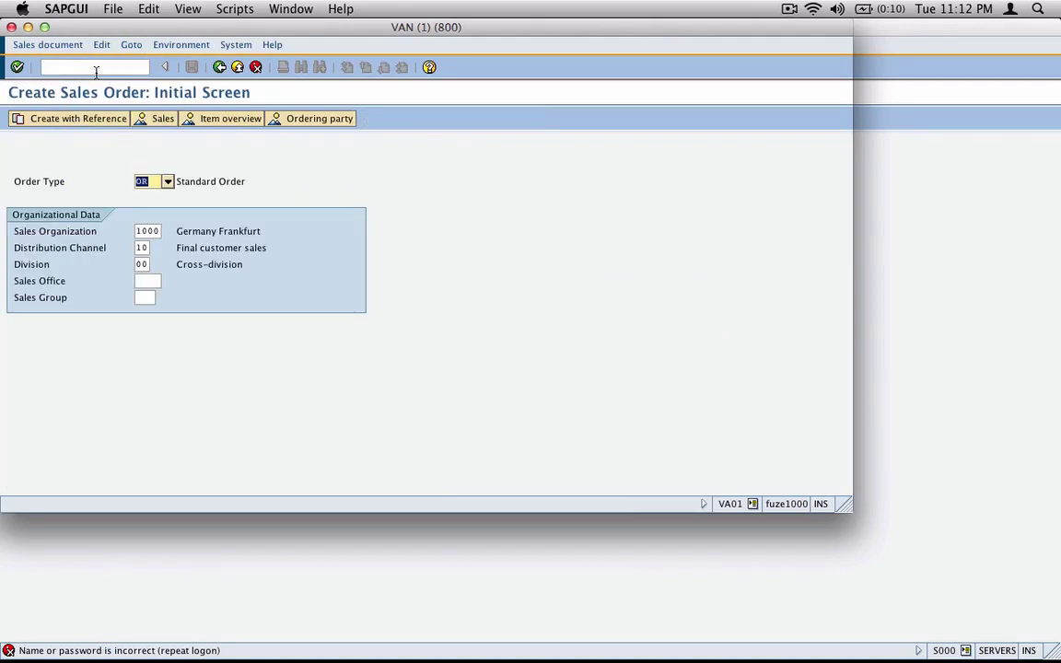
Try to create a standard order for sales organization 1000, channel 10, division 00, entering Walmart's customer number as sold-to party
left_click(136, 231)
left_click(146, 248)
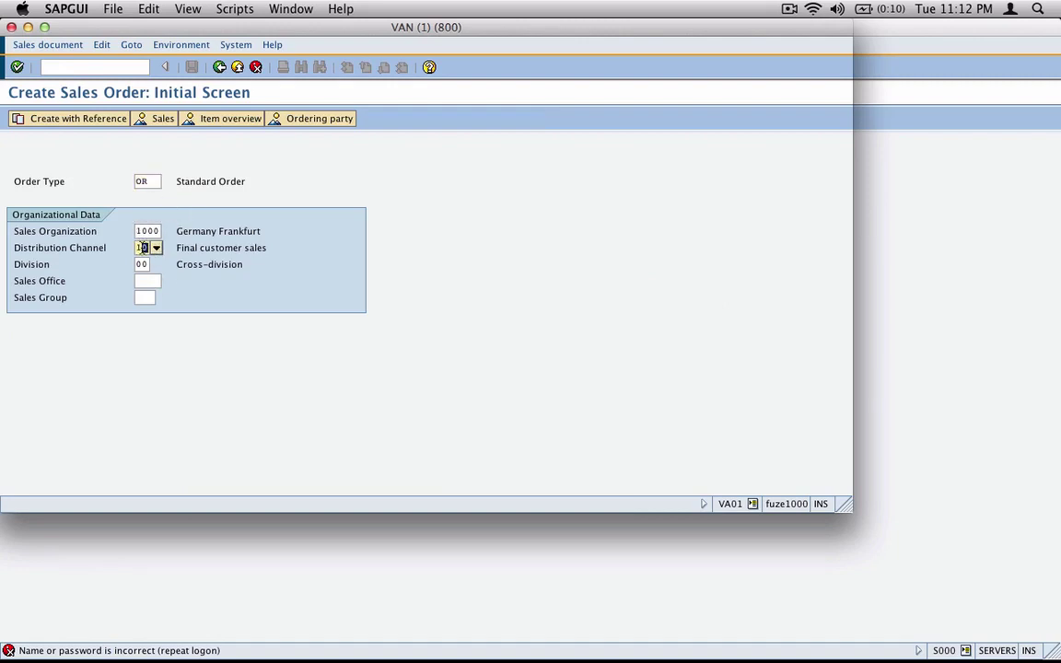
left_click(145, 266)
left_click(16, 66)
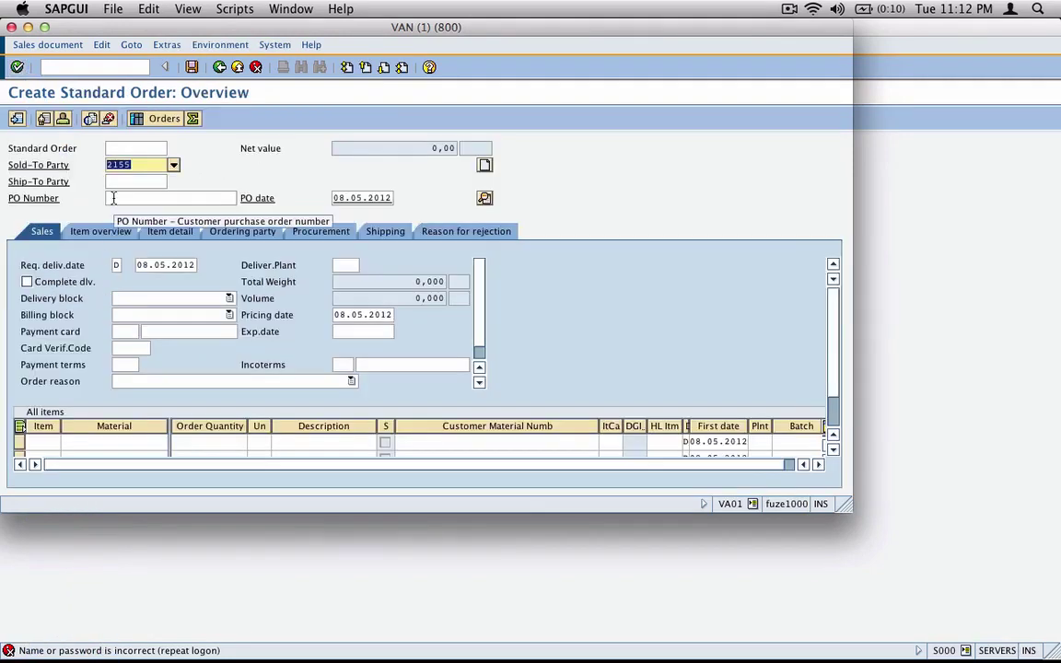
type("6540")
left_click(17, 67)
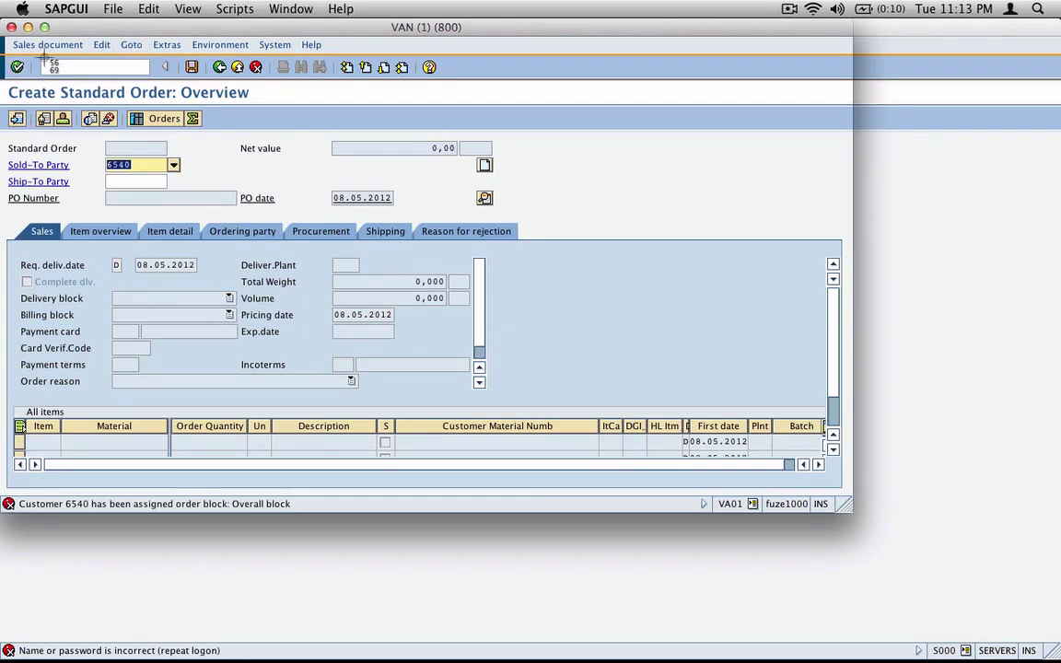
Capture the order overview screen including its status message, and insert a blank page before page 4 of the inkBook notebook
left_click_drag(2, 52, 559, 512)
key("super+Tab")
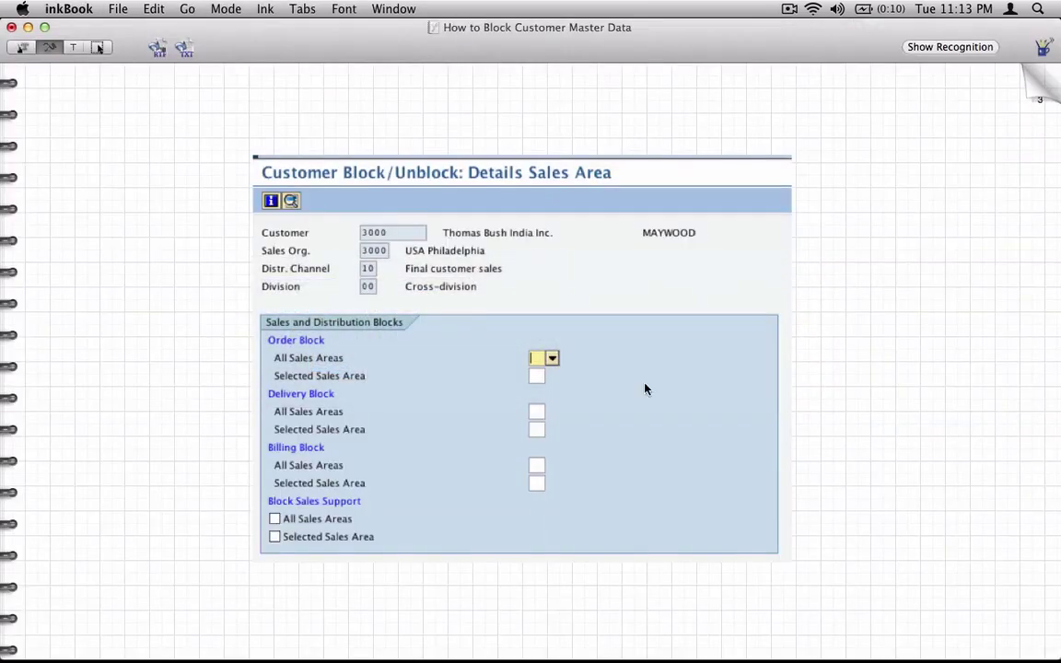
left_click(1034, 79)
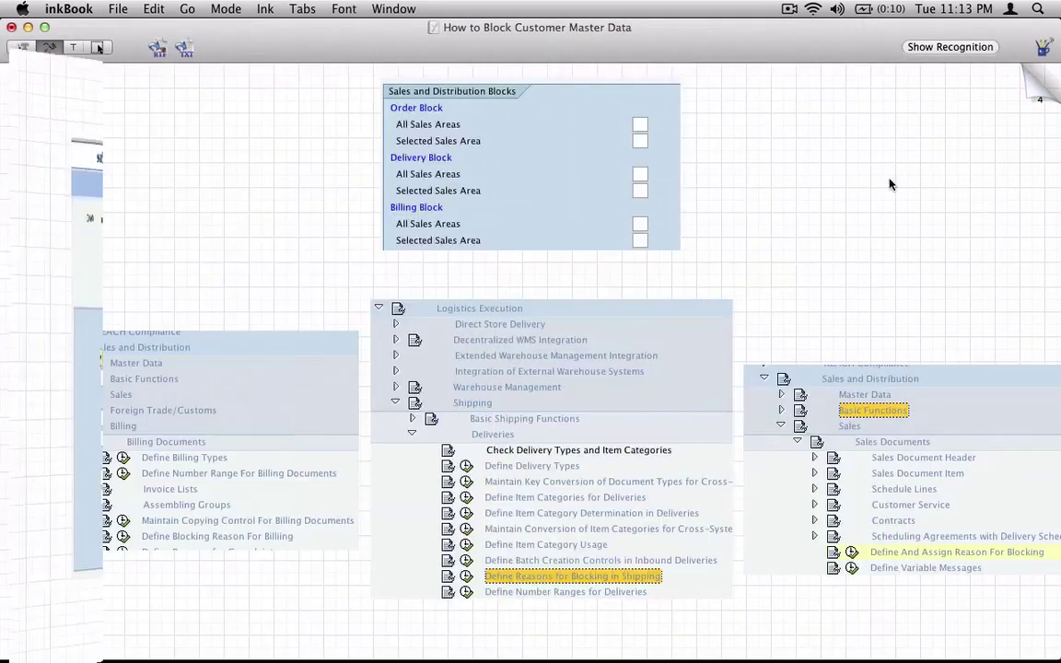
left_click(154, 11)
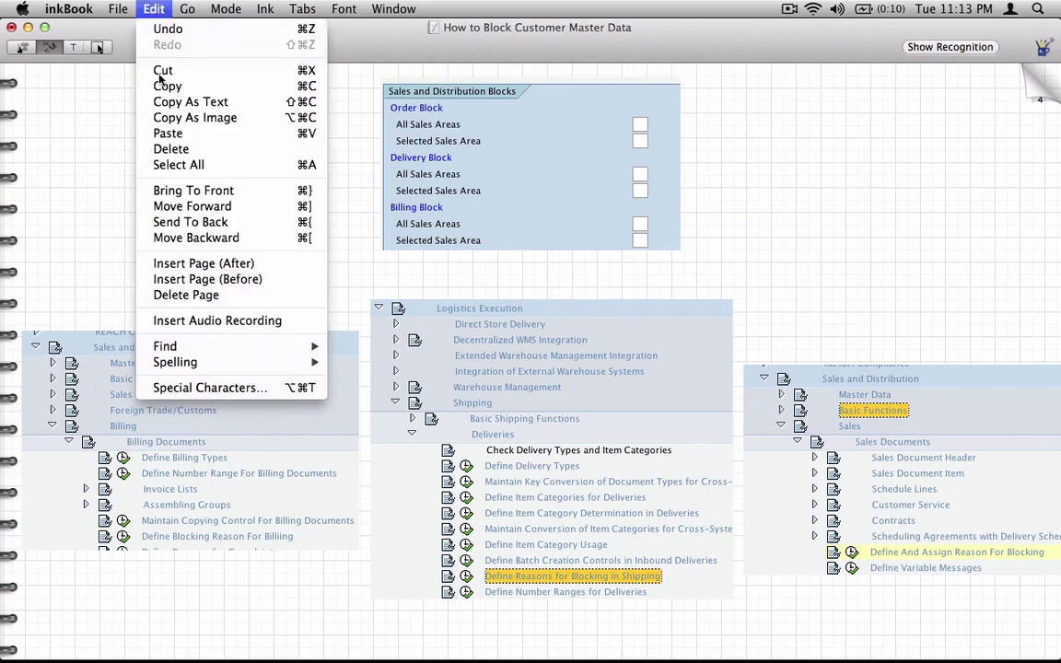
left_click(189, 283)
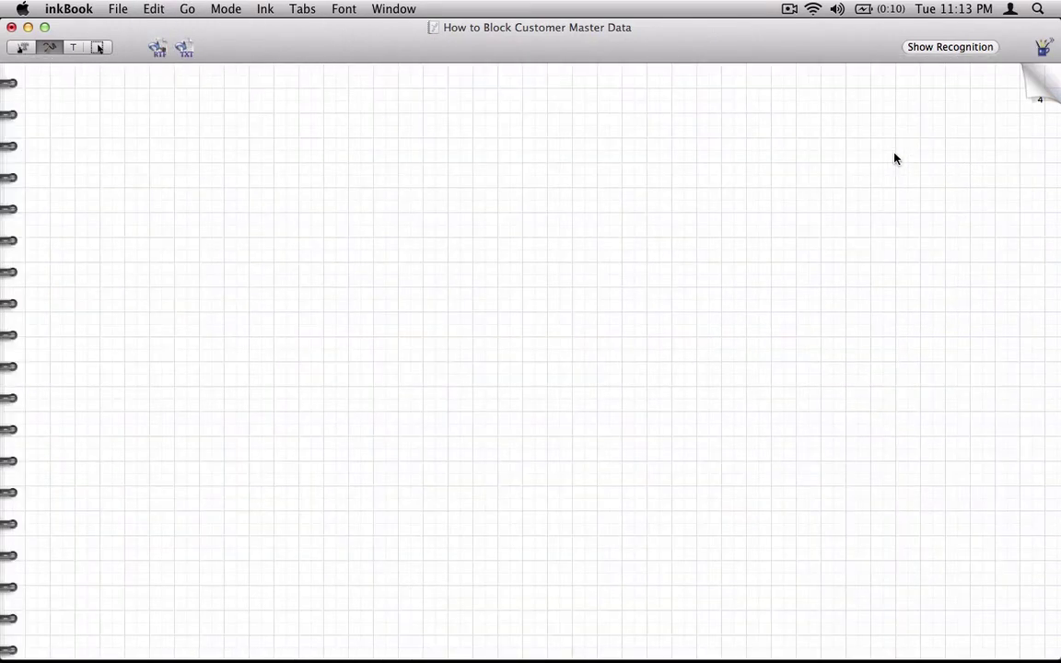
Paste the captured order screen onto the blank page, move it to the page's centre, and reactivate the ink pen
key("super+v")
left_click(100, 48)
left_click_drag(642, 239, 360, 454)
left_click(49, 47)
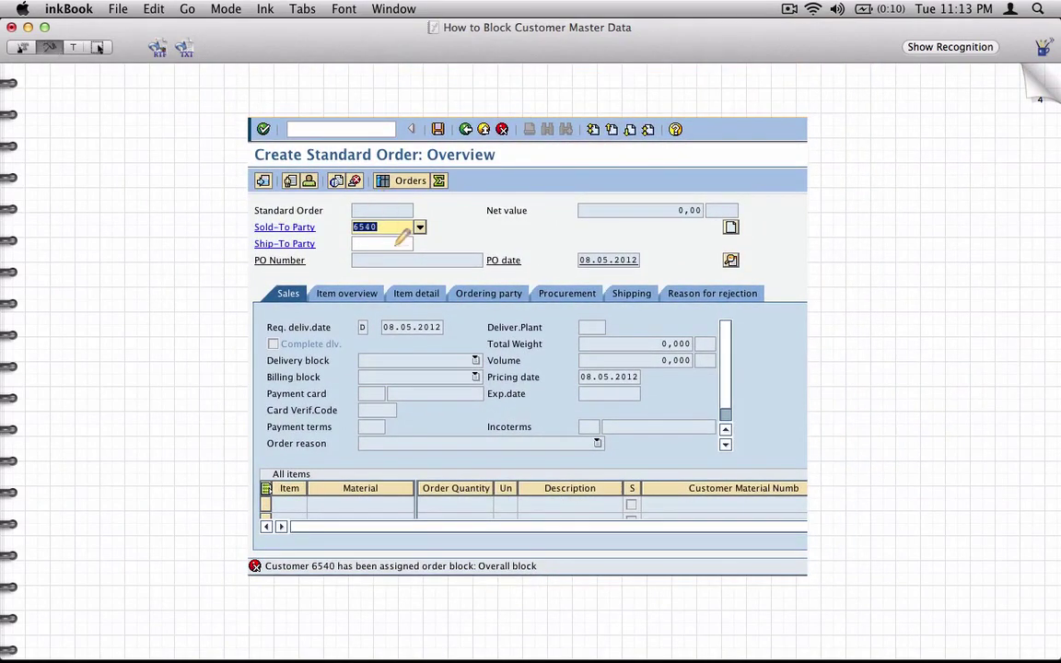
Circle the sold-to party, link it by arrow to the handwritten note "Blocked for Sales in VD05, with reason '01'", and circle the order block message
mouse_move(370, 209)
left_mouse_down()
mouse_move(342, 215)
mouse_move(379, 235)
left_mouse_up()
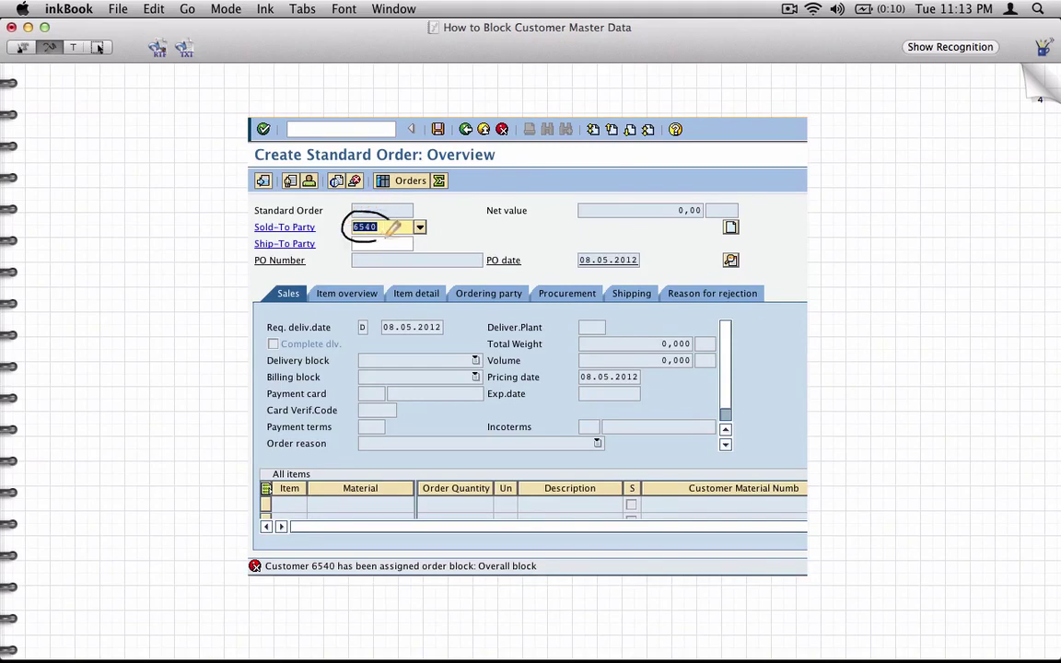
mouse_move(320, 212)
left_mouse_down()
mouse_move(249, 194)
mouse_move(191, 210)
mouse_move(206, 217)
left_mouse_up()
mouse_move(93, 202)
left_mouse_down()
mouse_move(91, 222)
mouse_move(187, 187)
mouse_move(199, 213)
left_mouse_up()
mouse_move(46, 242)
left_mouse_down()
mouse_move(52, 271)
mouse_move(99, 246)
mouse_move(207, 250)
left_mouse_up()
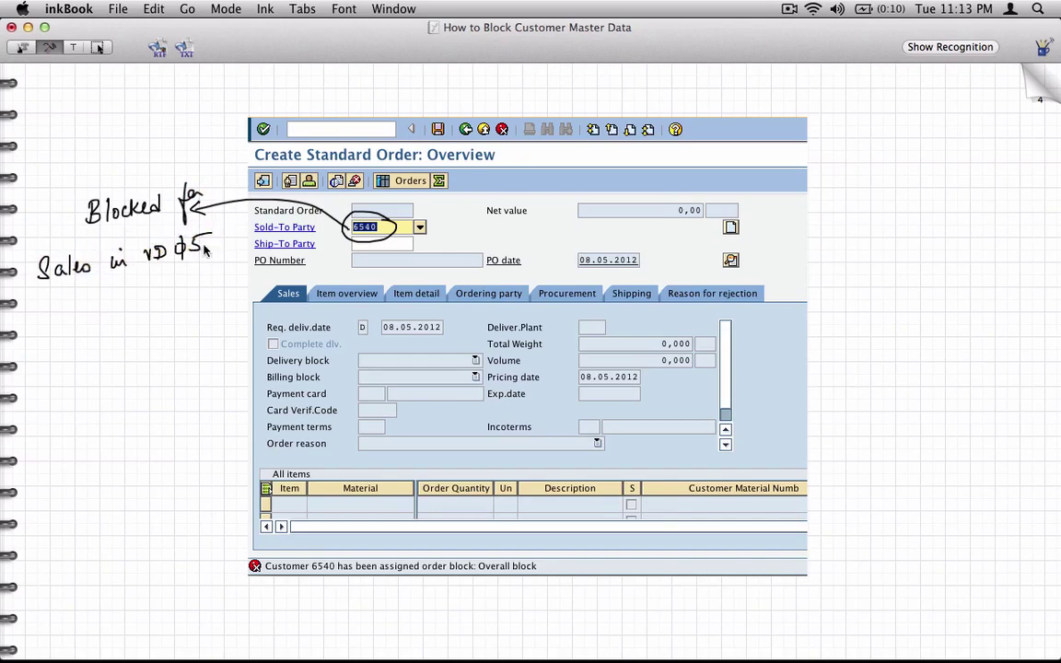
mouse_move(35, 311)
left_mouse_down()
mouse_move(52, 318)
mouse_move(66, 298)
mouse_move(88, 303)
left_mouse_up()
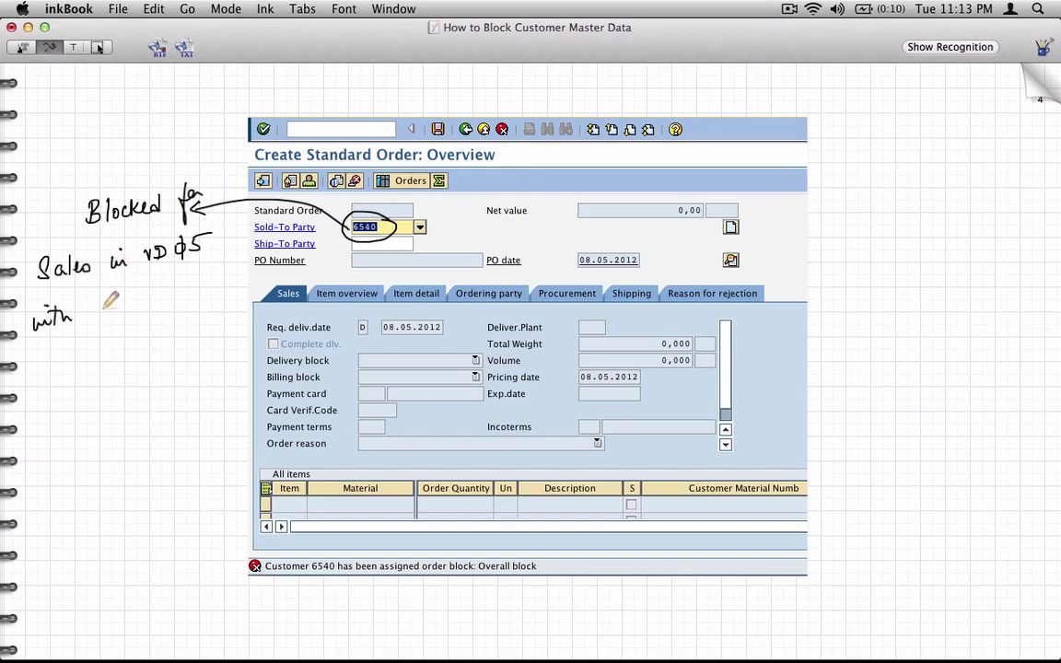
mouse_move(95, 309)
left_mouse_down()
mouse_move(187, 278)
mouse_move(190, 300)
mouse_move(207, 267)
left_mouse_up()
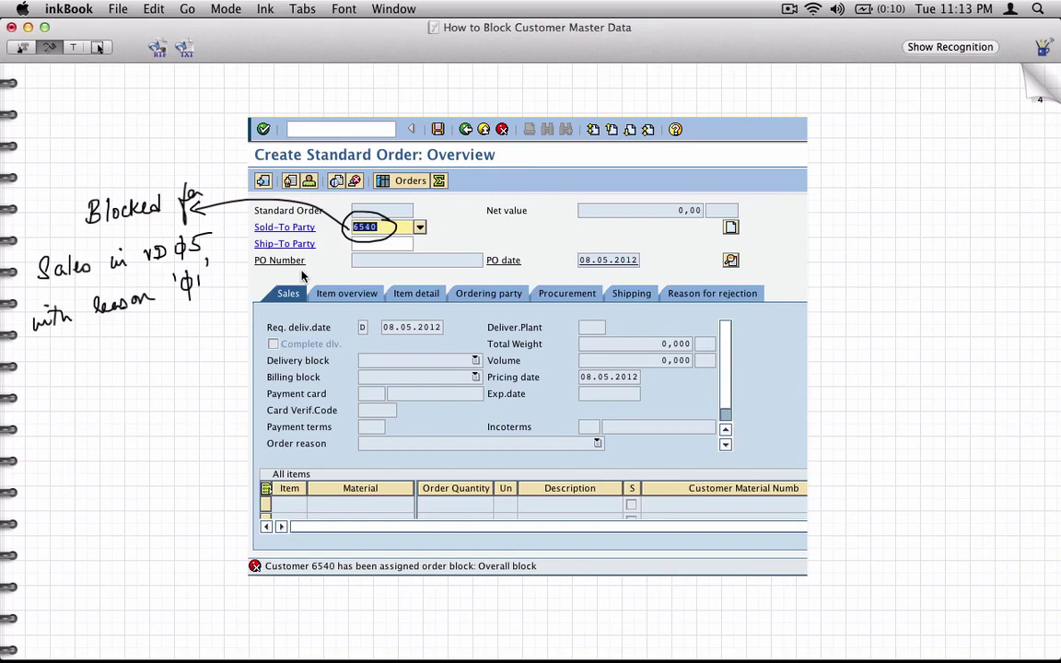
mouse_move(543, 552)
left_mouse_down()
mouse_move(336, 535)
mouse_move(235, 552)
mouse_move(313, 581)
mouse_move(451, 580)
mouse_move(525, 570)
mouse_move(535, 549)
left_mouse_up()
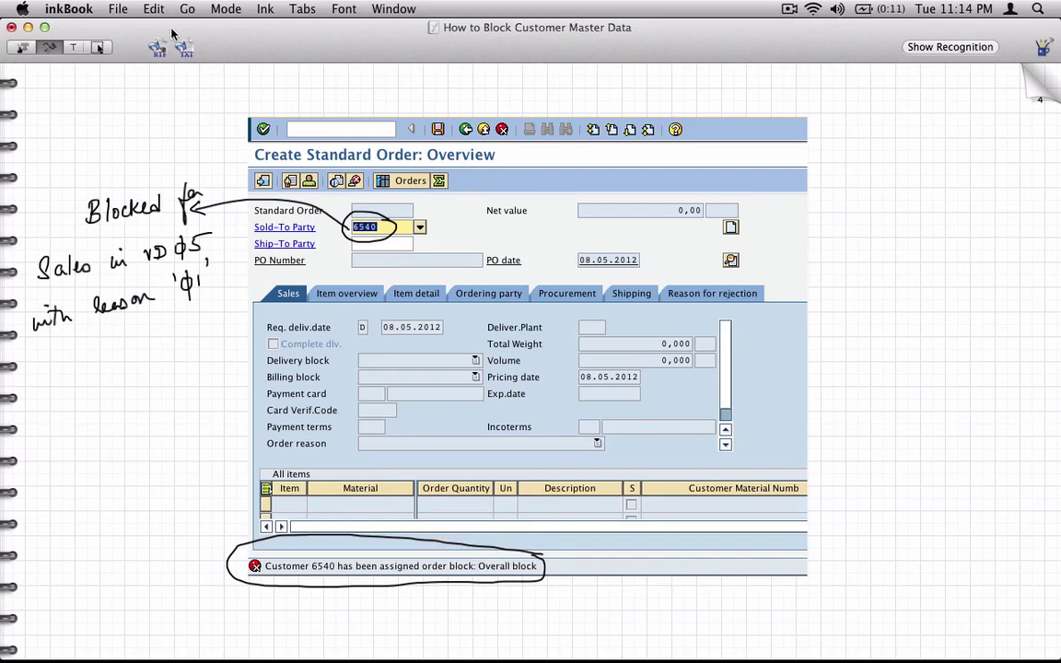
Switch to SAPGUI and exit the blocked standard order without saving, going back to the SAP Easy Access screen
key("super+Tab")
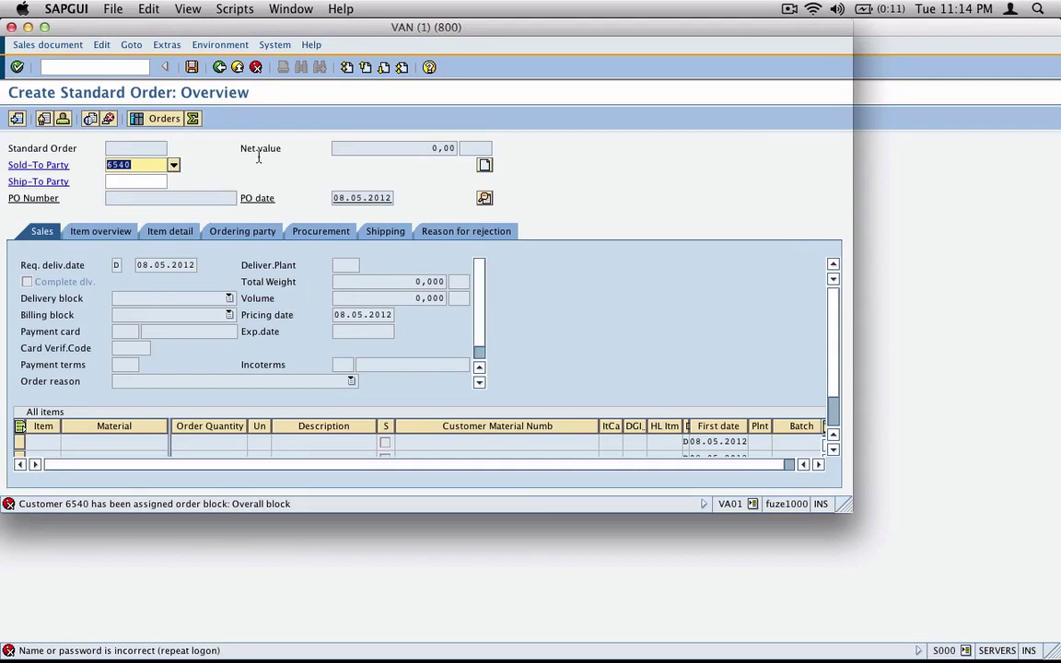
left_click(219, 67)
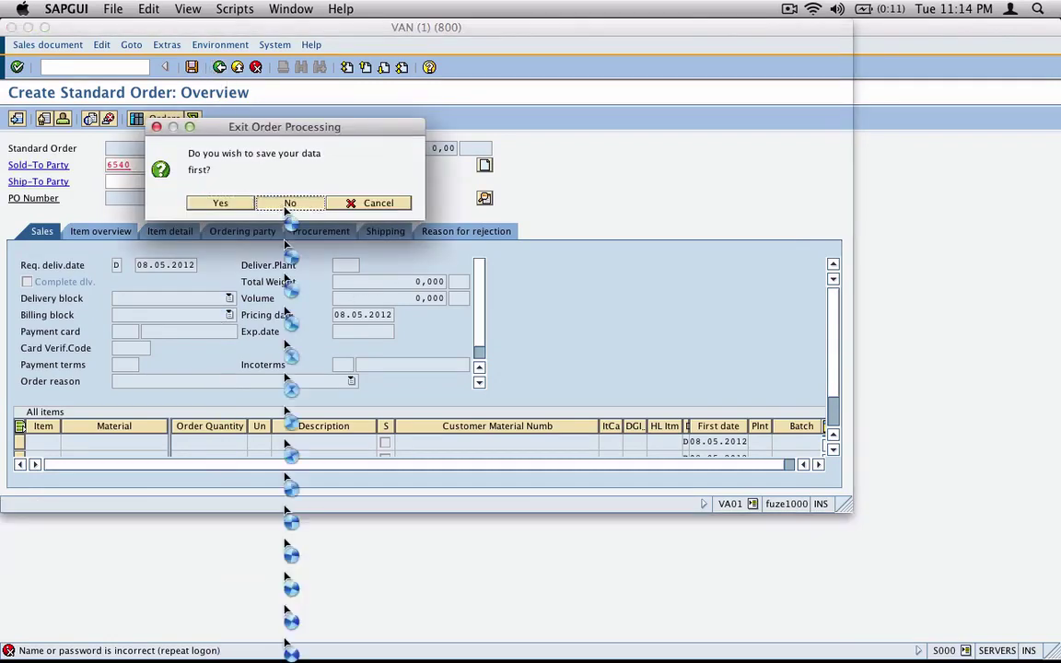
left_click(288, 202)
left_click(219, 67)
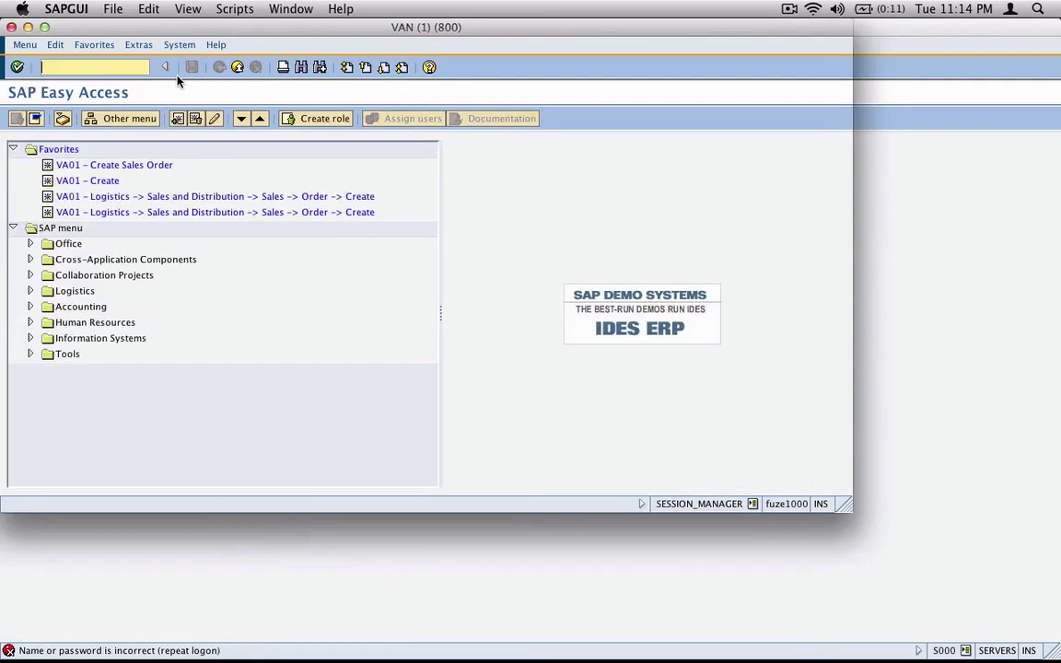
type("vd")
key("BackSpace")
key("BackSpace")
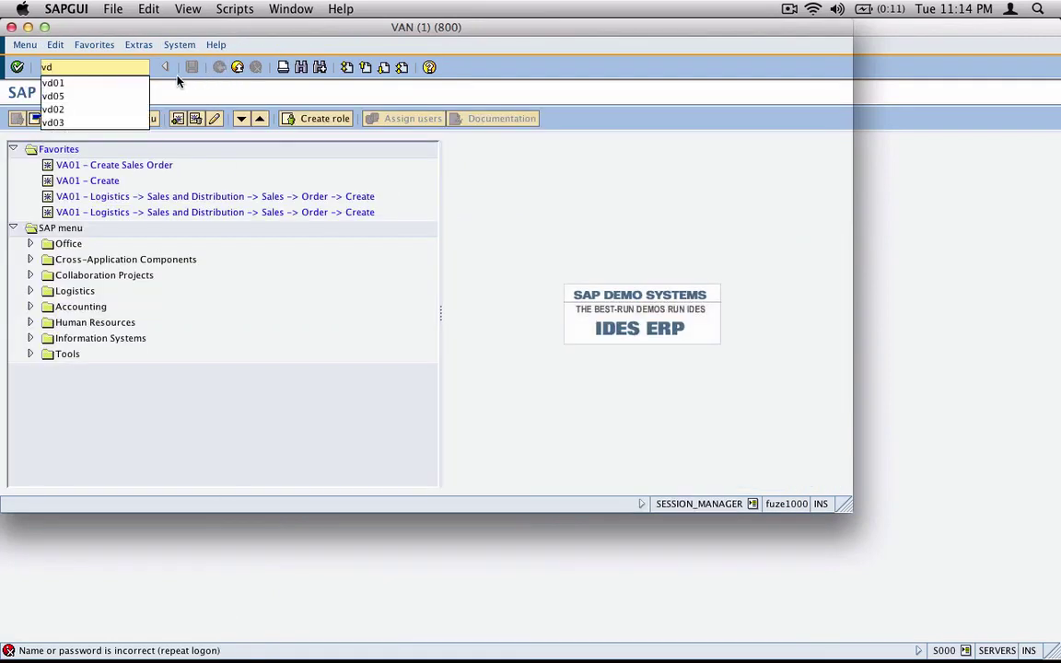
type("spro")
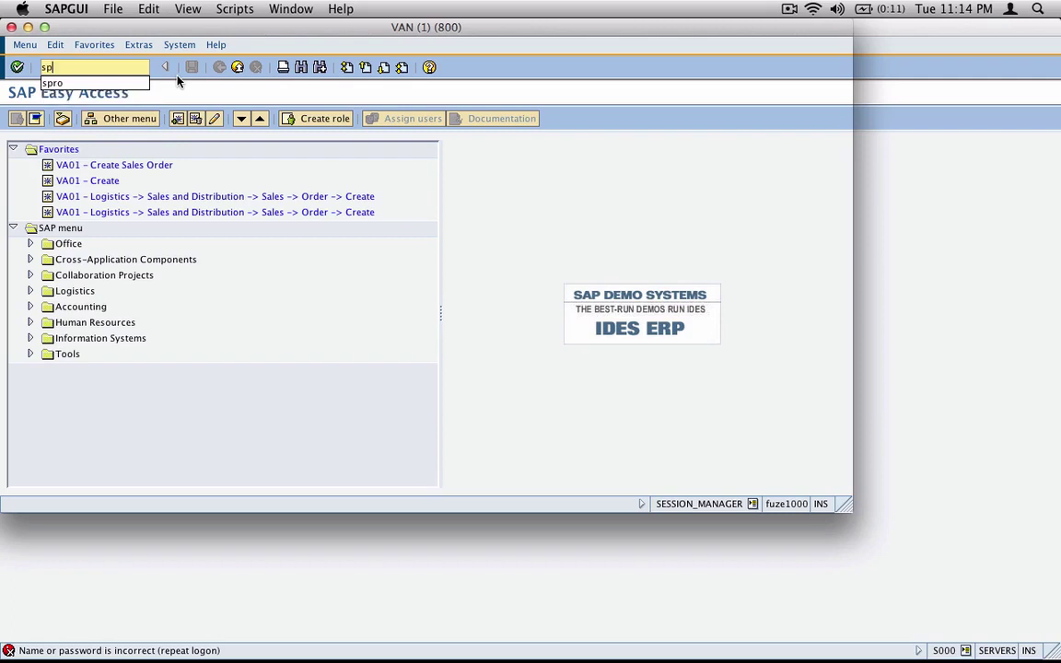
key("BackSpace")
key("BackSpace")
key("BackSpace")
key("BackSpace")
Open transaction VD05 and display the block details for Walmart in sales area 1000, channel 10, division 00
type("vd05")
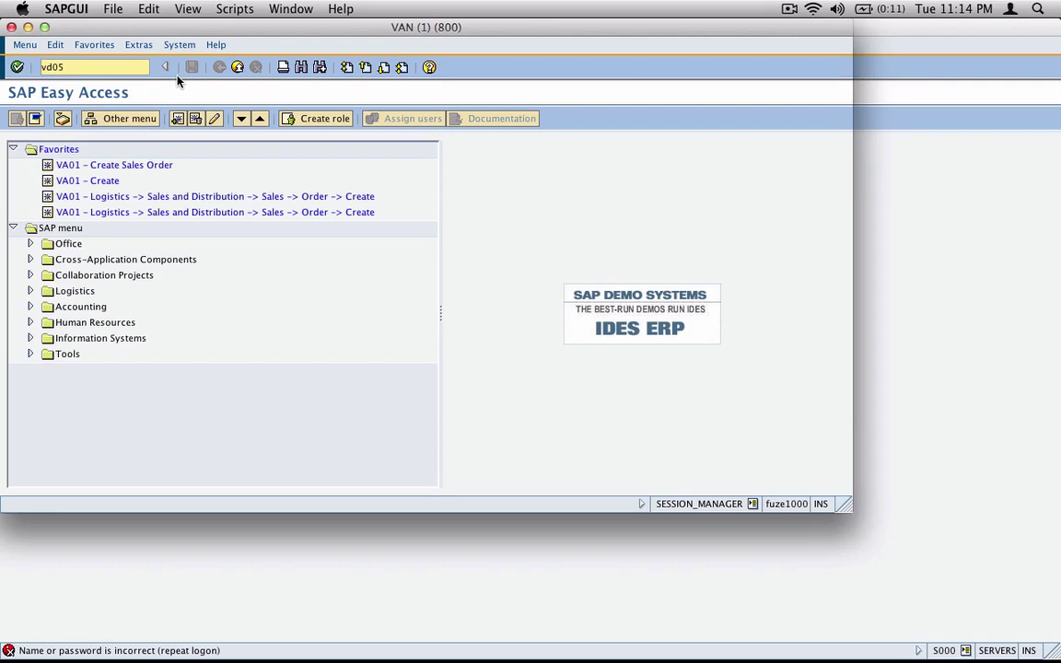
key("Return")
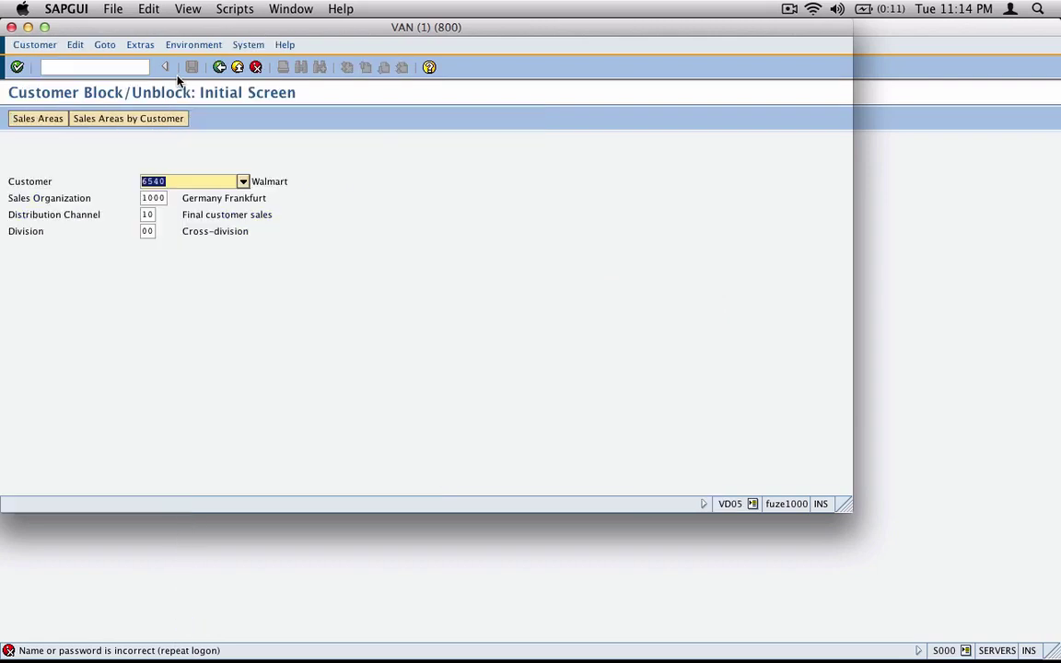
left_click(180, 184)
left_click(17, 67)
Set the selected sales area's order block to 16 (Bad Credit), save the customer and leave VD05
left_click(264, 281)
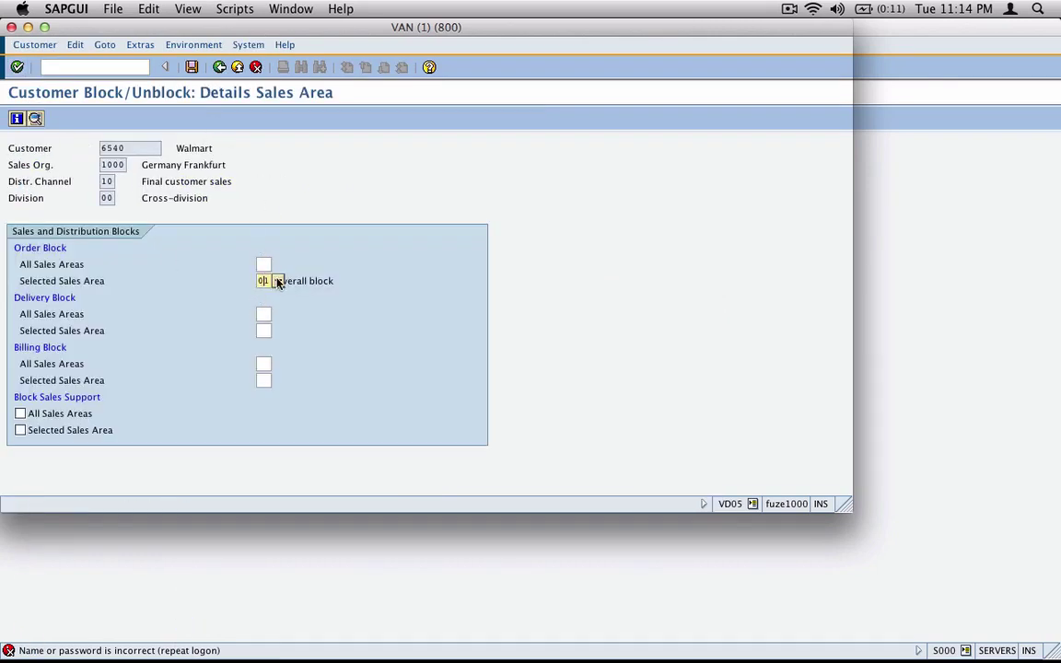
left_click(277, 281)
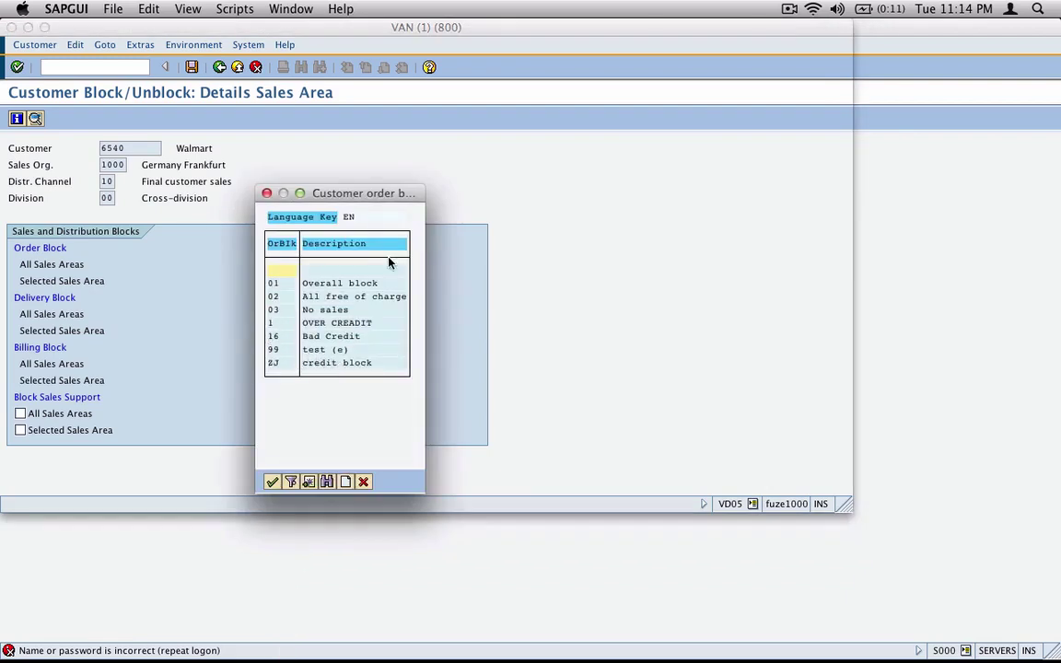
left_click_drag(382, 195, 524, 192)
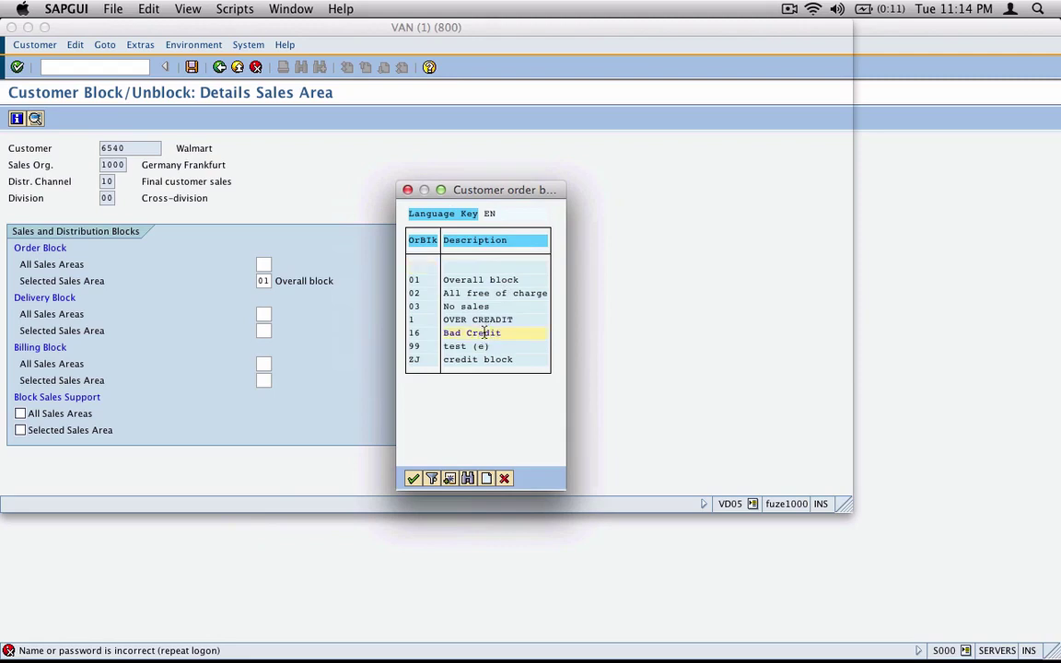
left_click(412, 478)
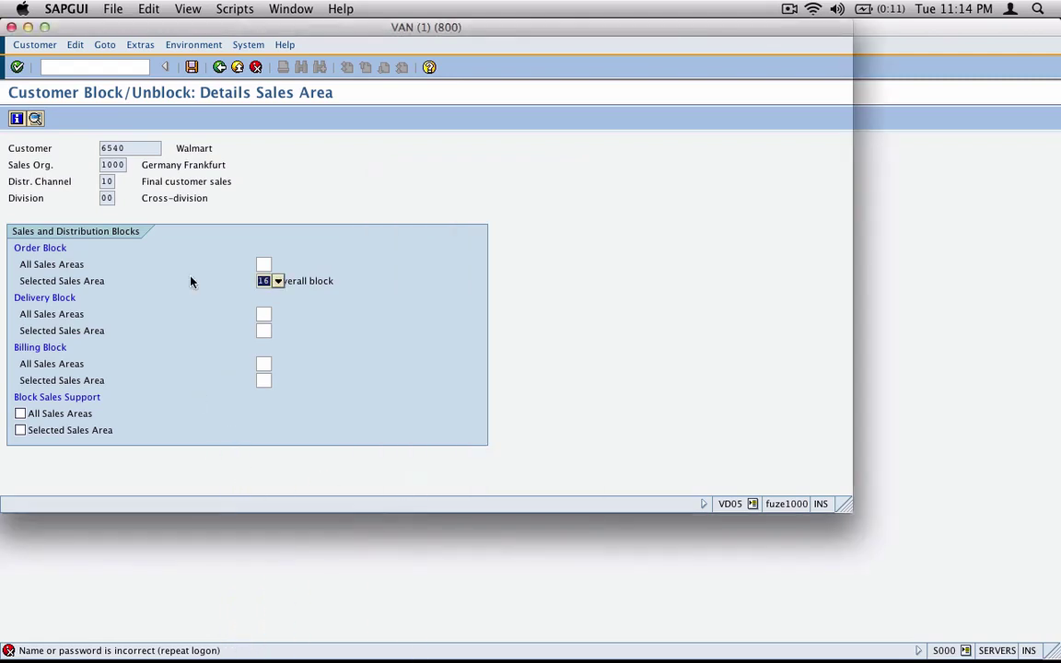
left_click(191, 67)
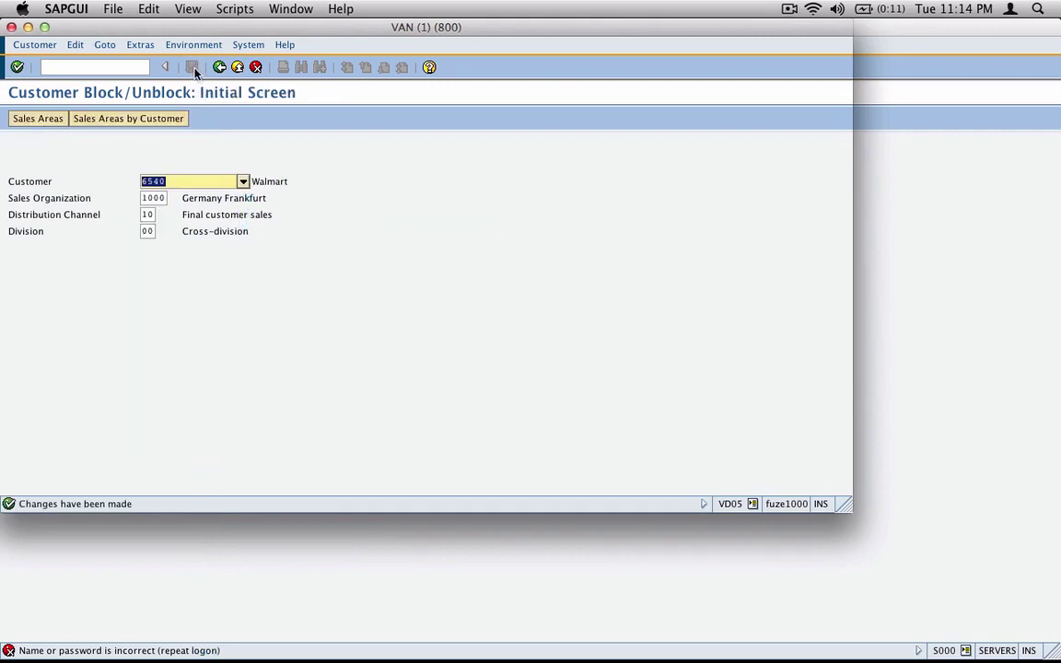
left_click(220, 68)
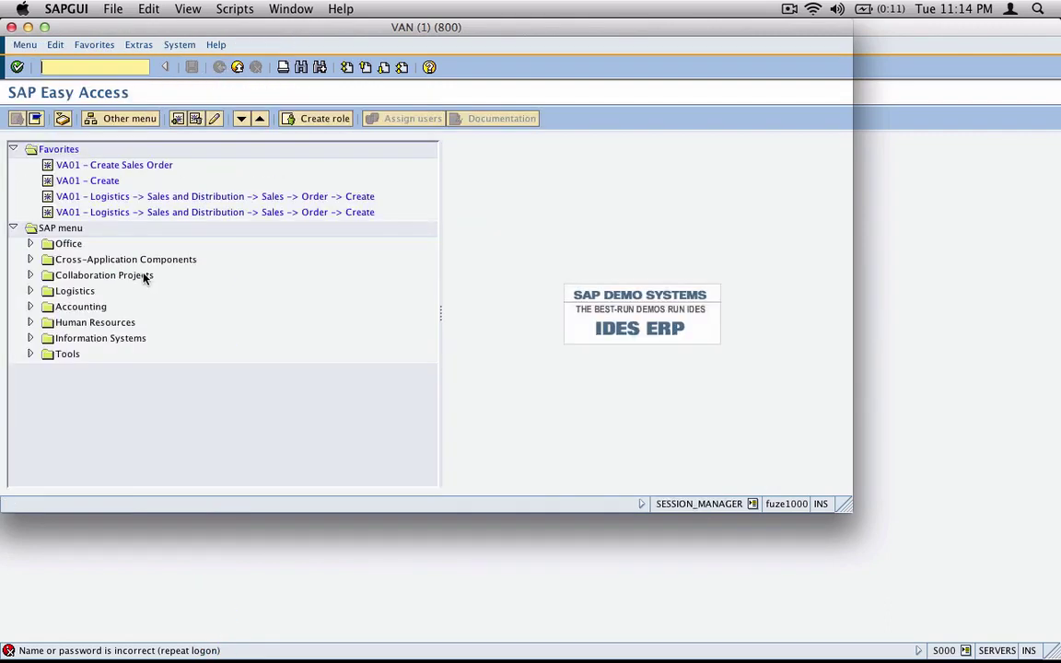
Start a standard order in VA01 with Walmart's customer number as sold-to party and accept Walmart as ship-to party
type("va01")
key("Return")
key("Return")
type("654")
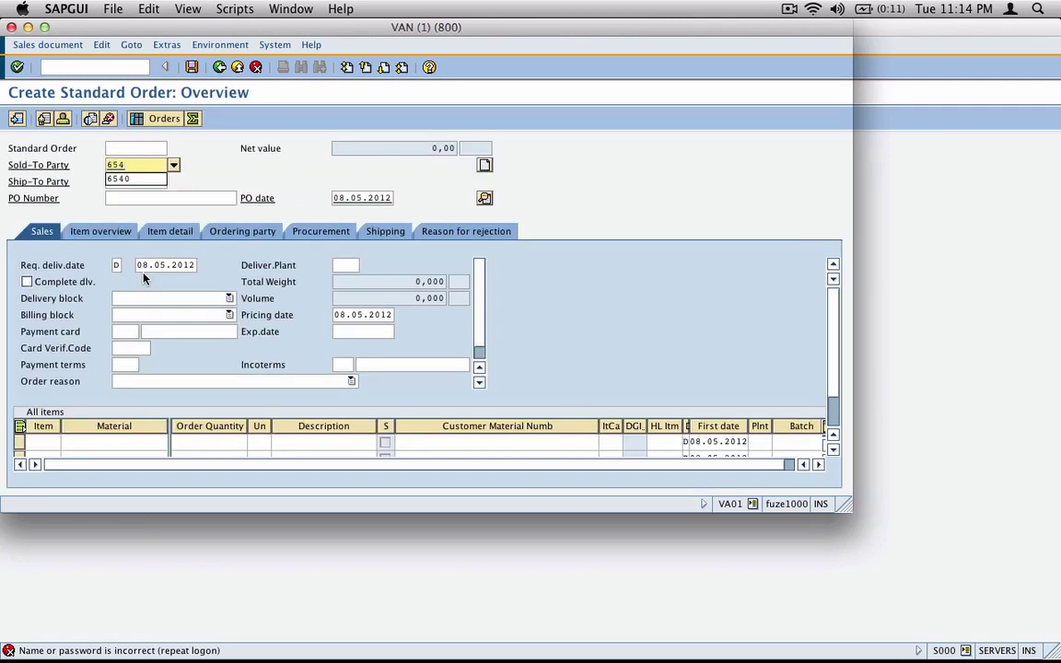
type("0")
left_click(18, 66)
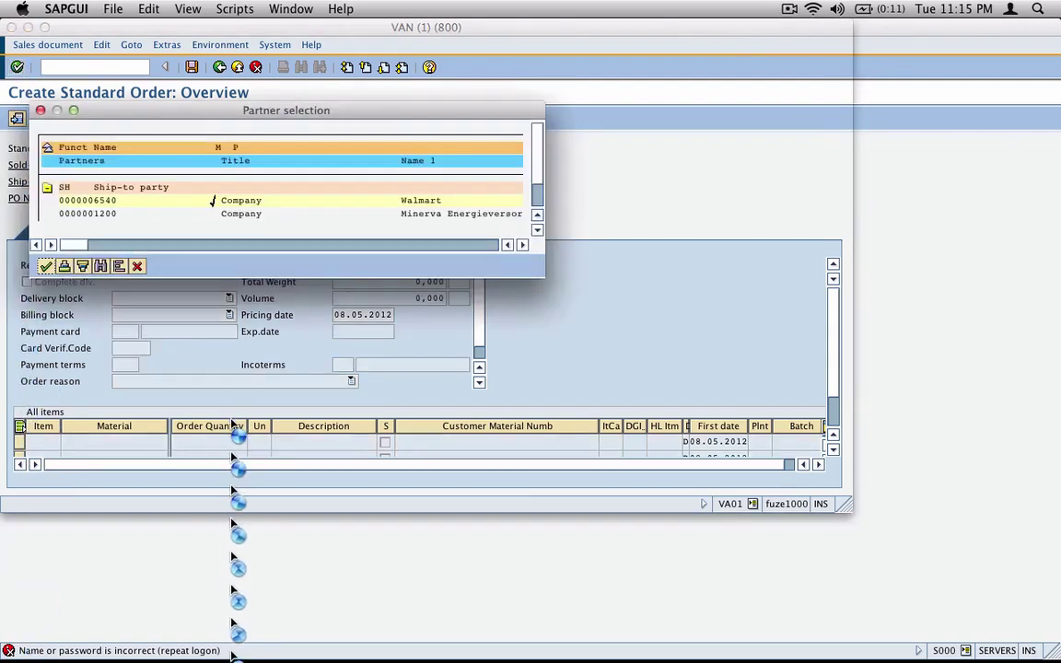
left_click(45, 266)
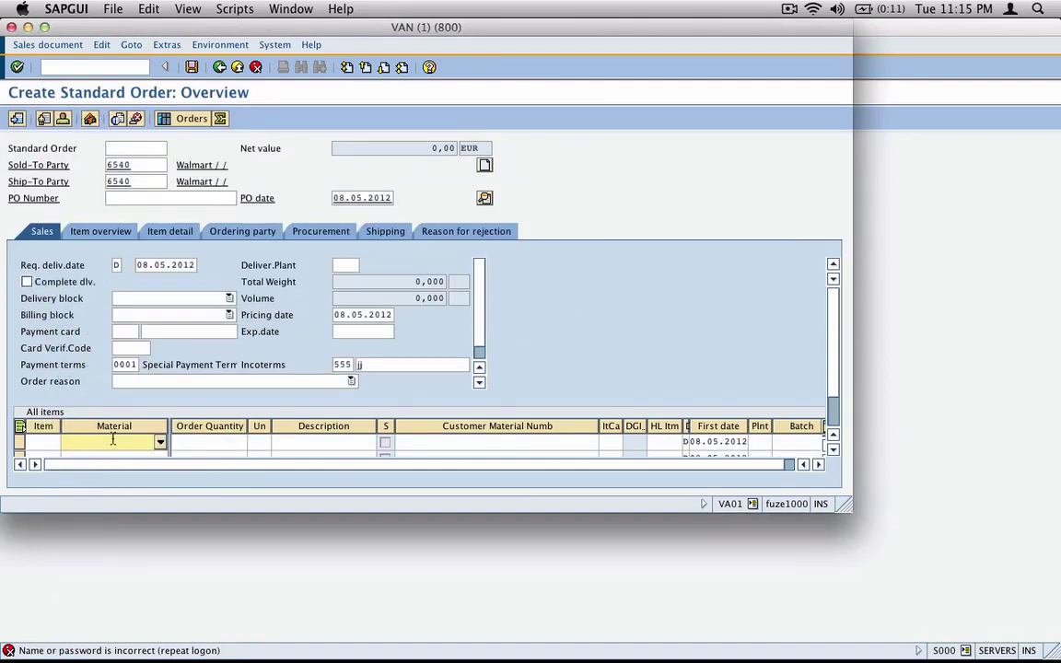
Add material M-01 with order quantity 1, leave the header data and choose to edit the incomplete order instead of saving
type("m-01")
key("Tab")
type("1")
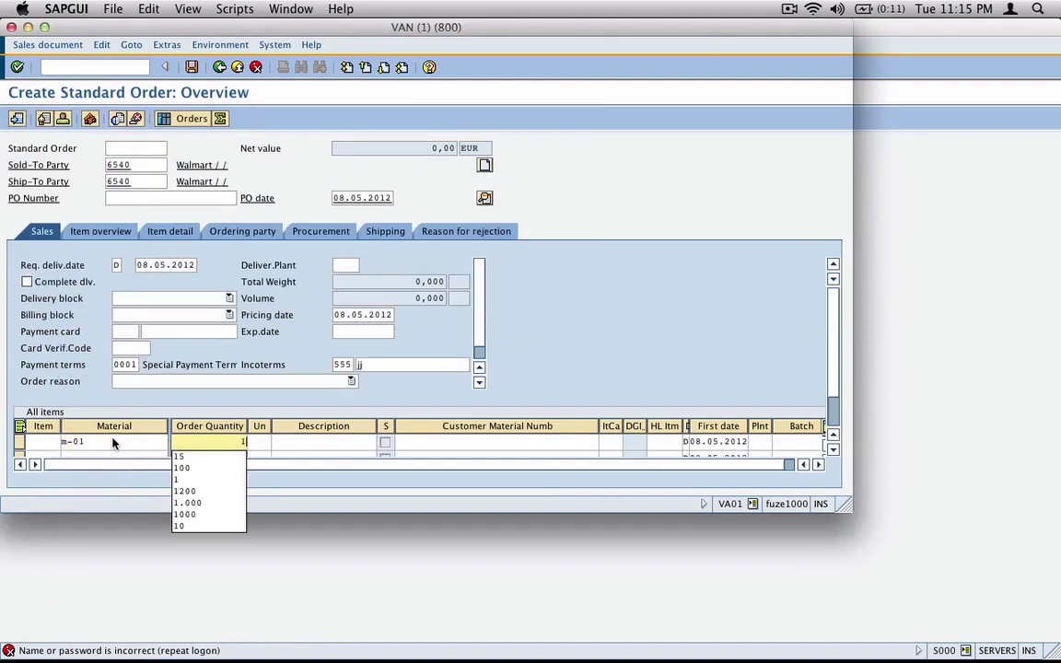
key("Return")
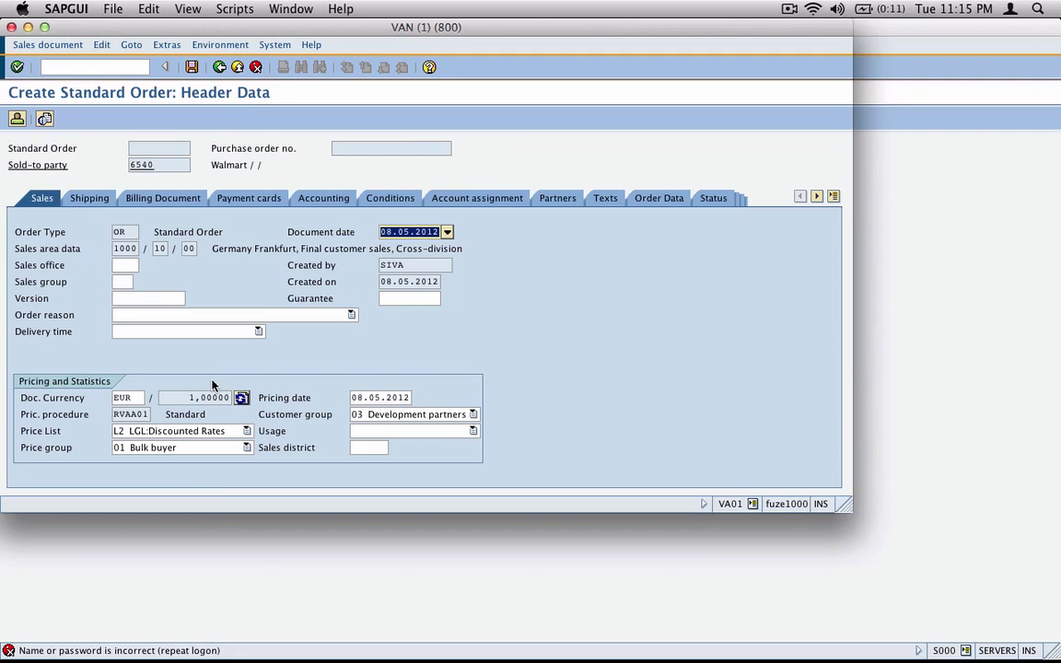
left_click(219, 66)
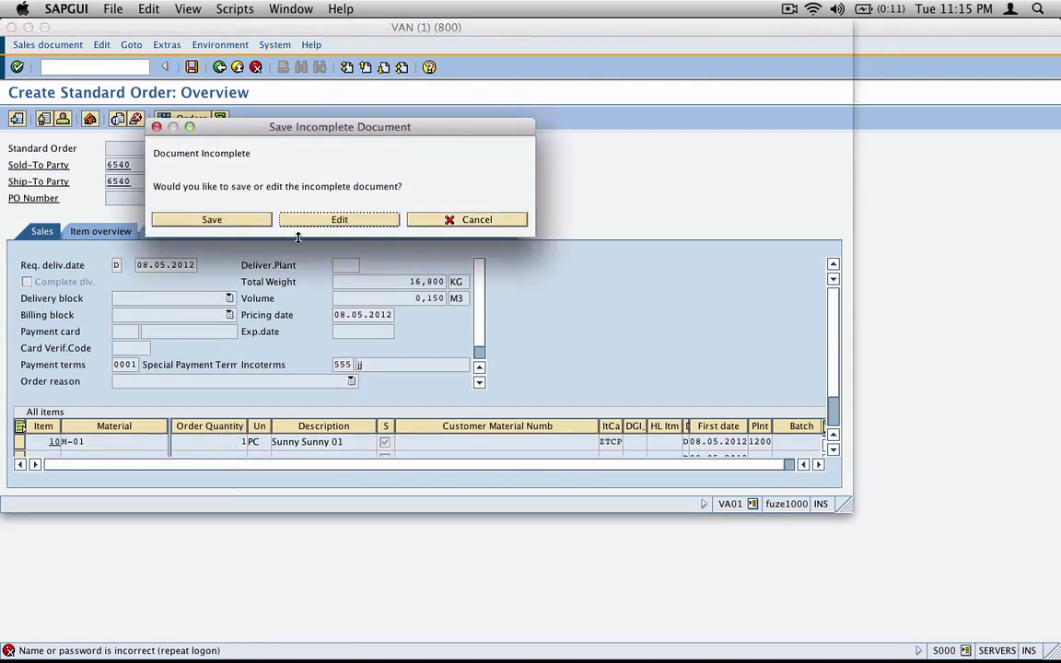
left_click(385, 222)
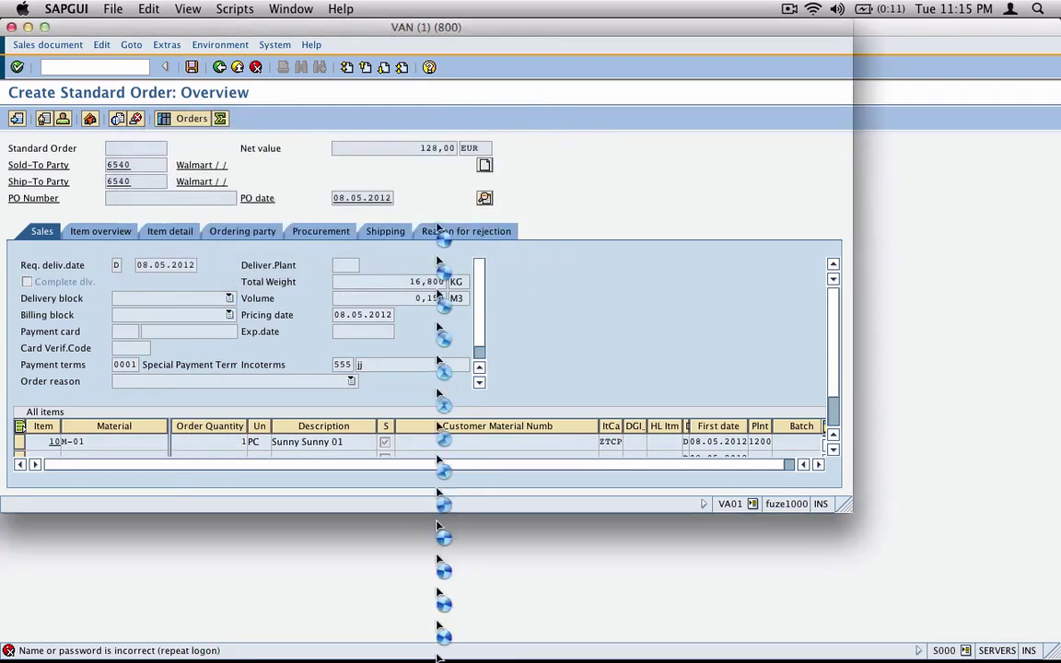
Abandon the unsaved order and open the customizing transaction SPRO
left_click(103, 65)
type("/nspro")
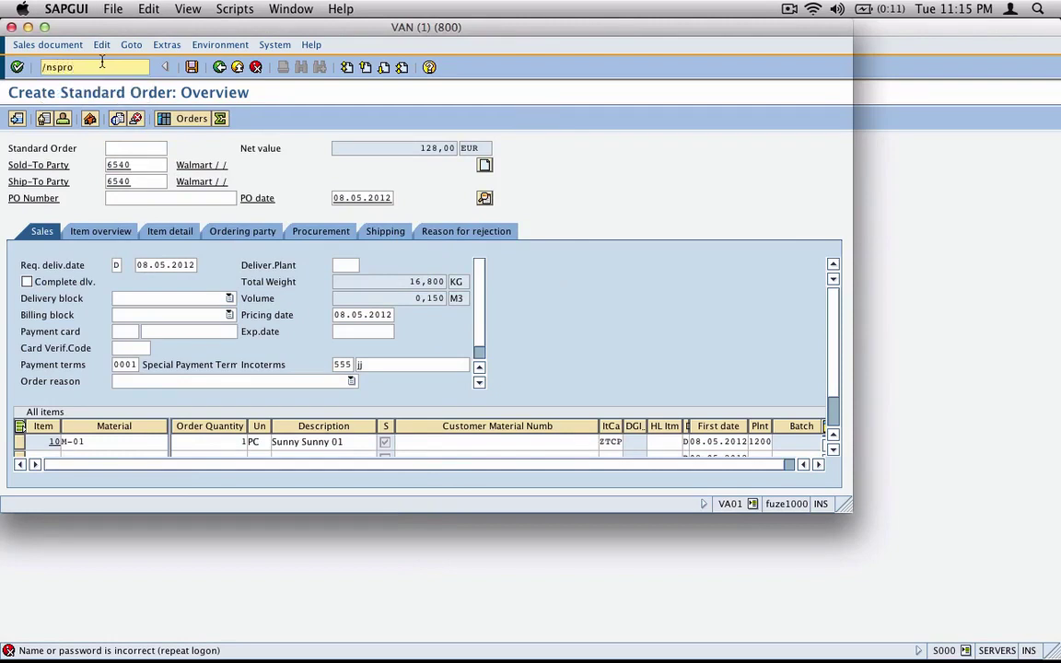
key("Return")
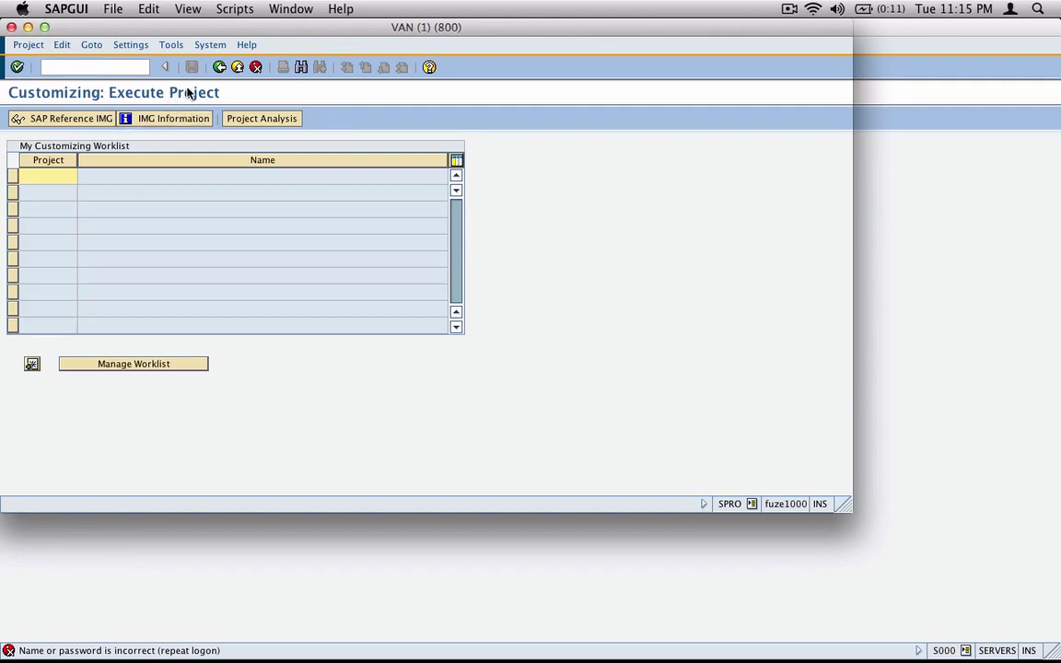
left_click(219, 66)
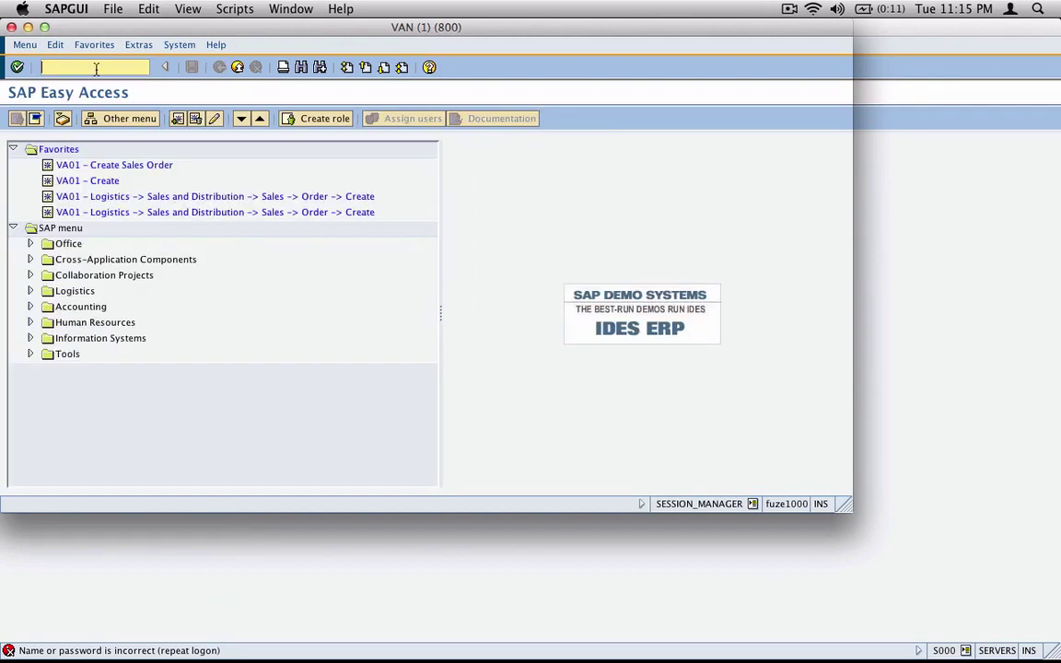
type("spro")
key("Return")
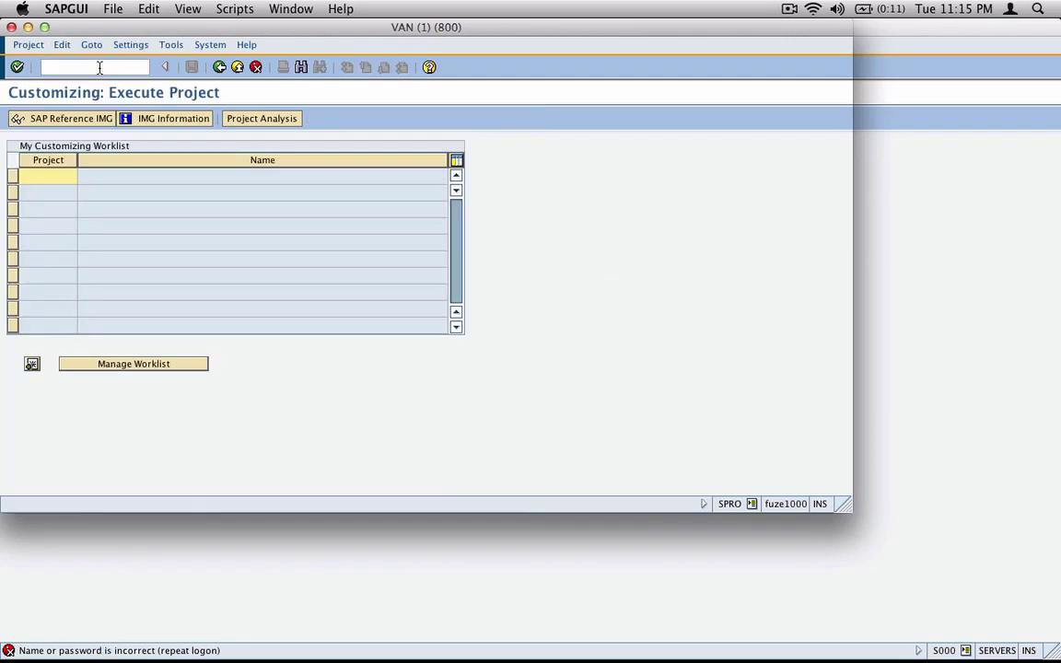
In the SAP Reference IMG, expand Sales and Distribution, Sales, Sales Documents and select Define And Assign Reason For Blocking
left_click(92, 118)
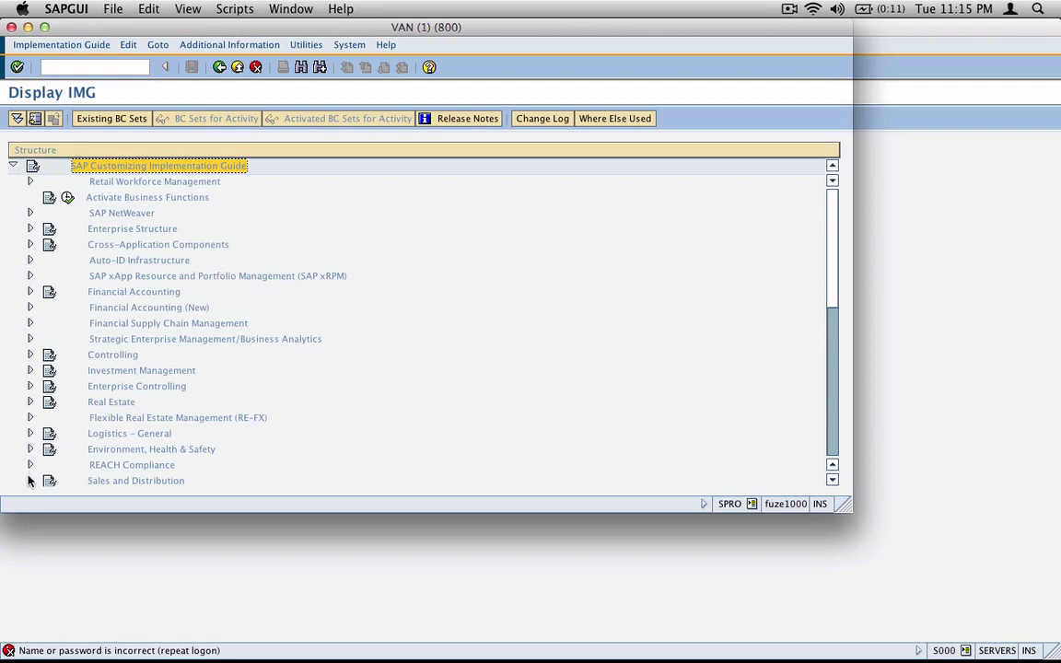
left_click(29, 480)
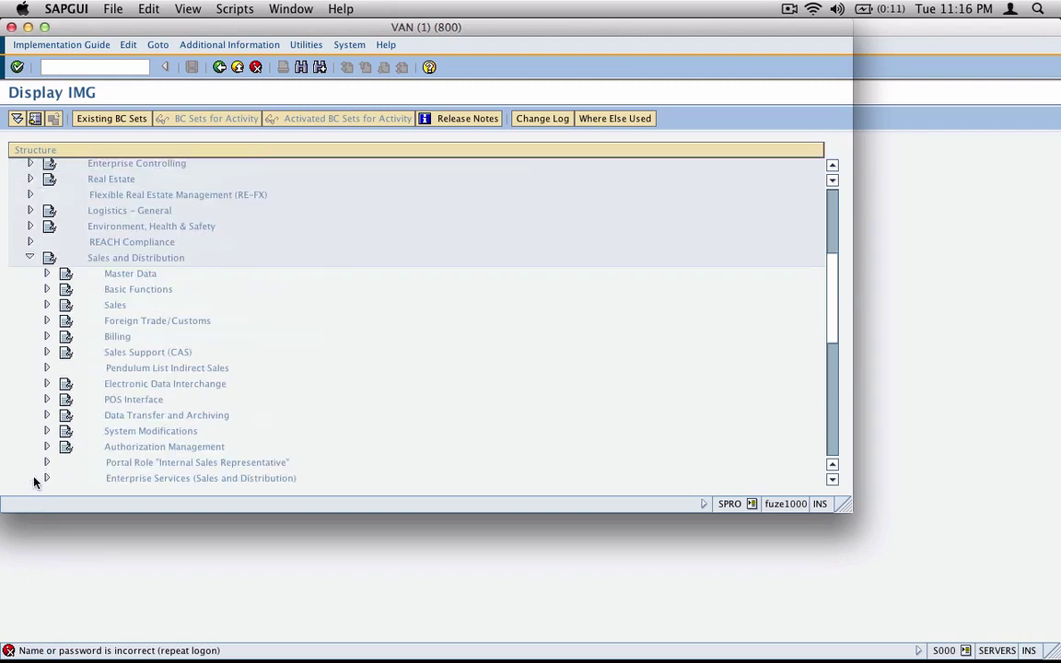
left_click(46, 305)
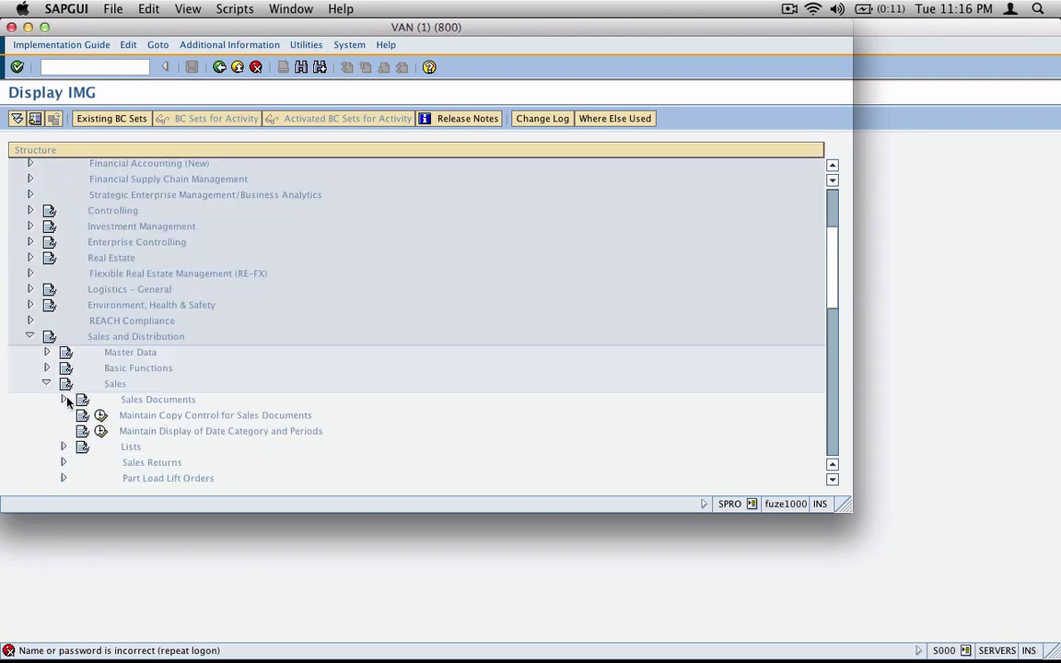
left_click(63, 400)
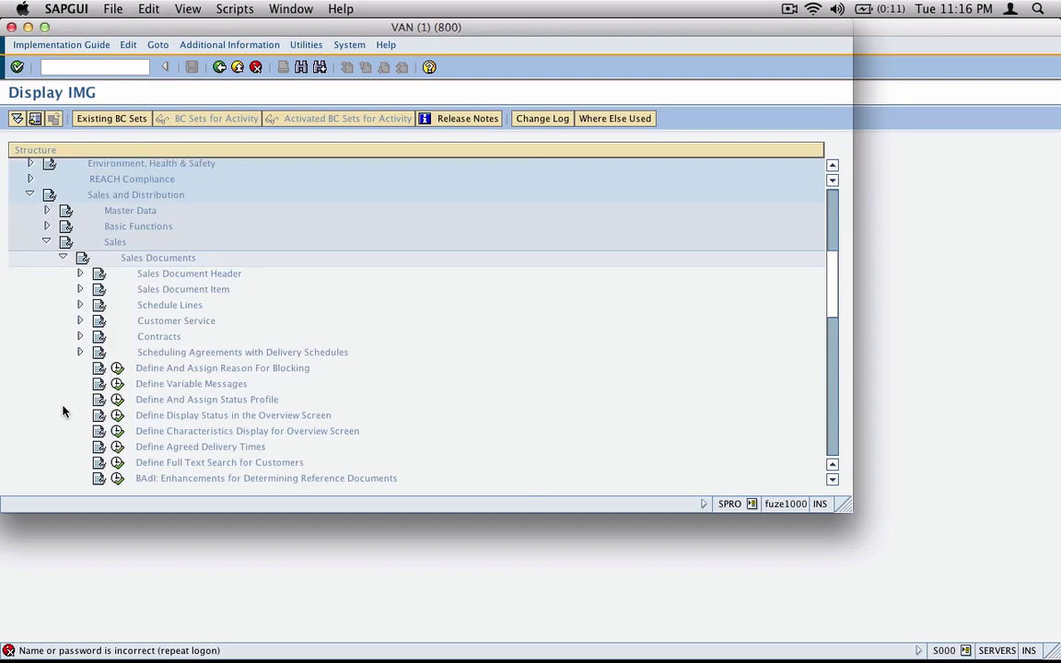
left_click(289, 370)
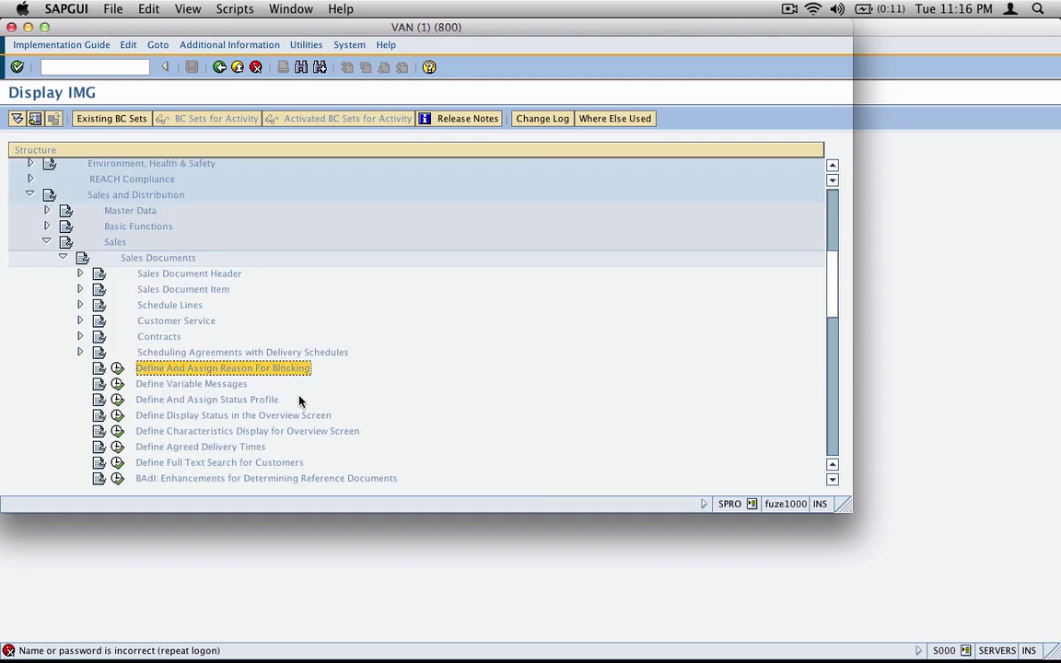
Capture the IMG path to the blocking reason activity, switch to inkBook and insert a blank page after page 4
left_click_drag(16, 182, 364, 390)
key("super+Tab")
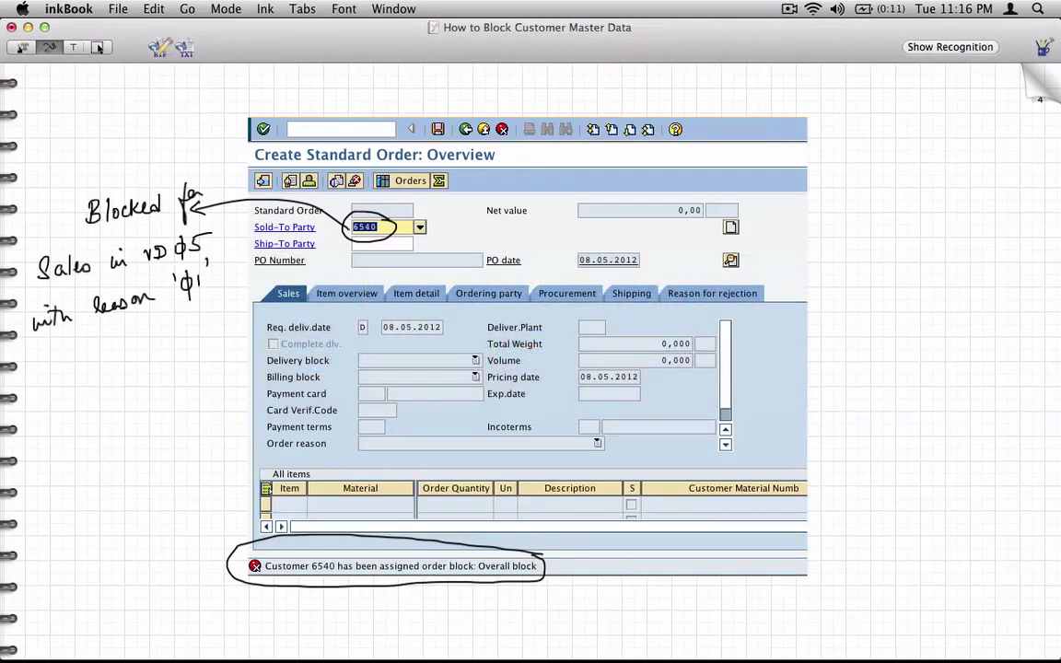
left_click(153, 9)
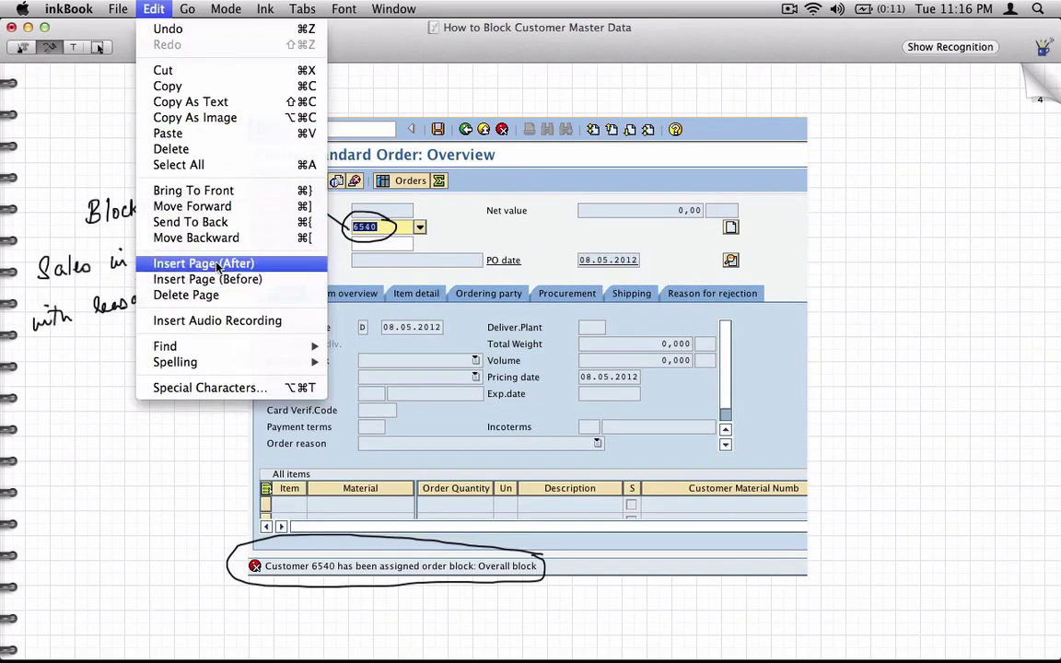
left_click(218, 264)
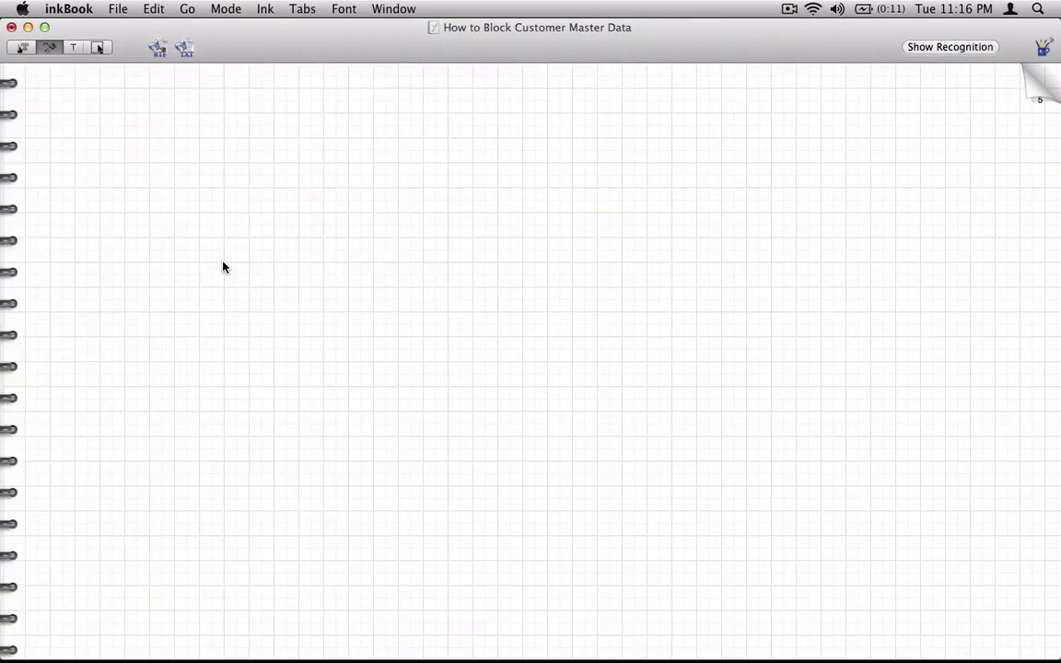
Paste the captured IMG path onto the blank page, move it near the page's left edge and reactivate the ink pen
key("super+v")
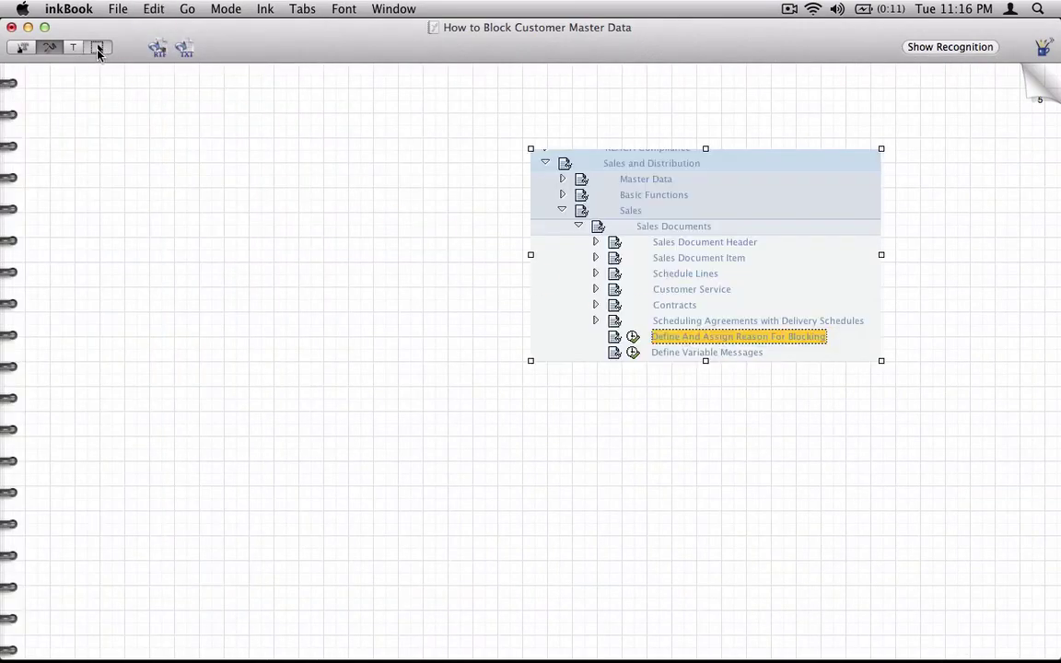
left_click(97, 47)
left_click_drag(635, 247, 171, 251)
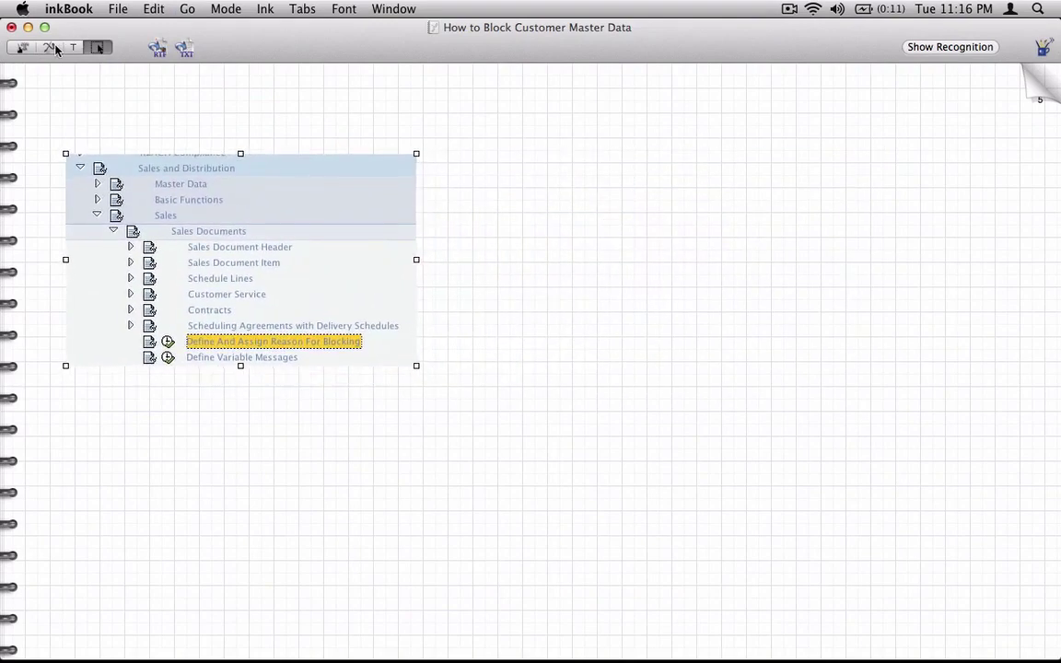
left_click(60, 48)
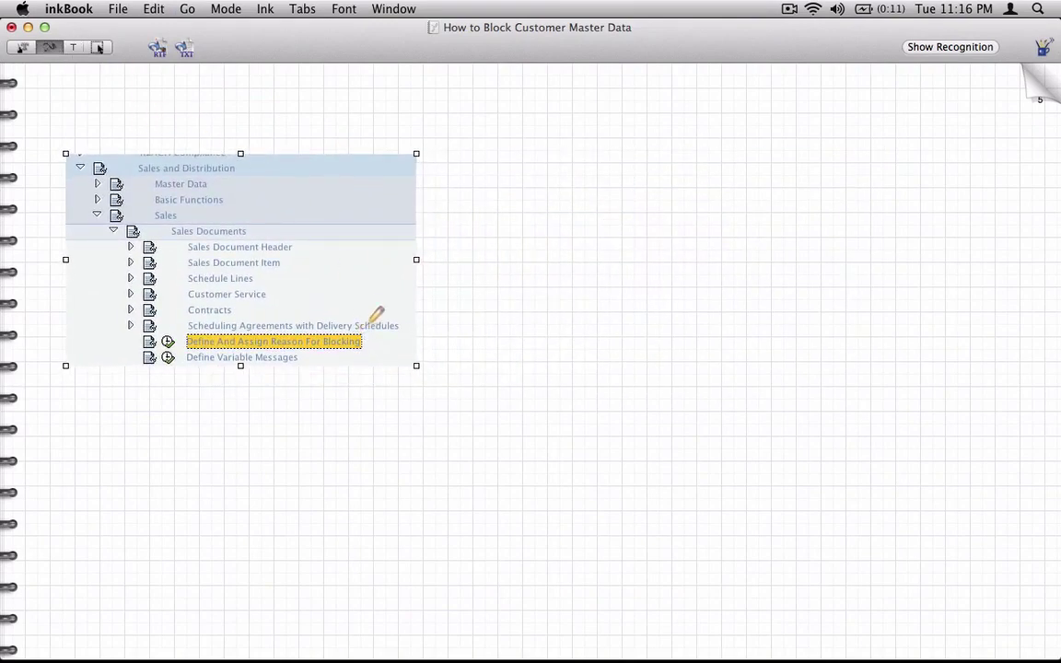
Draw an arrow from Define And Assign Reason For Blocking and handwrite "How to create a new Order Block" at its end
left_click_drag(365, 340, 377, 215)
left_click_drag(402, 123, 433, 129)
mouse_move(421, 120)
left_mouse_down()
mouse_move(470, 110)
mouse_move(473, 119)
left_mouse_up()
left_click_drag(466, 109, 479, 107)
left_click_drag(481, 109, 618, 92)
left_click_drag(620, 93, 671, 96)
mouse_move(670, 77)
left_mouse_down()
mouse_move(679, 88)
mouse_move(742, 86)
left_mouse_up()
mouse_move(739, 90)
left_mouse_down()
mouse_move(794, 74)
mouse_move(801, 91)
left_mouse_up()
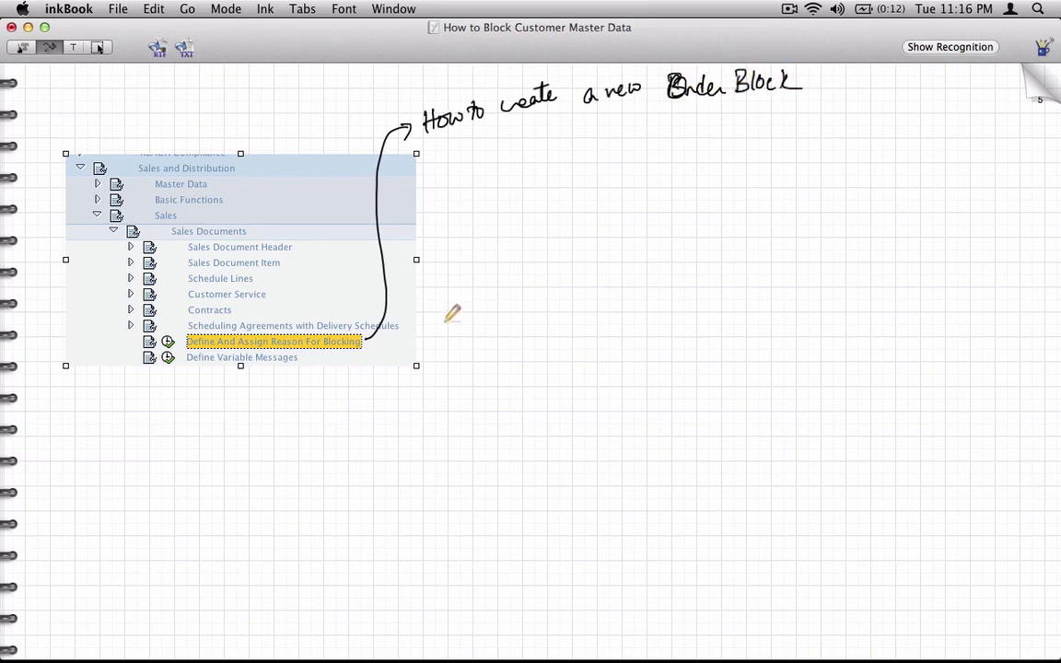
Switch to SAPGUI, execute Define And Assign Reason For Blocking and open the Define blocking reasons activity
key("super+Tab")
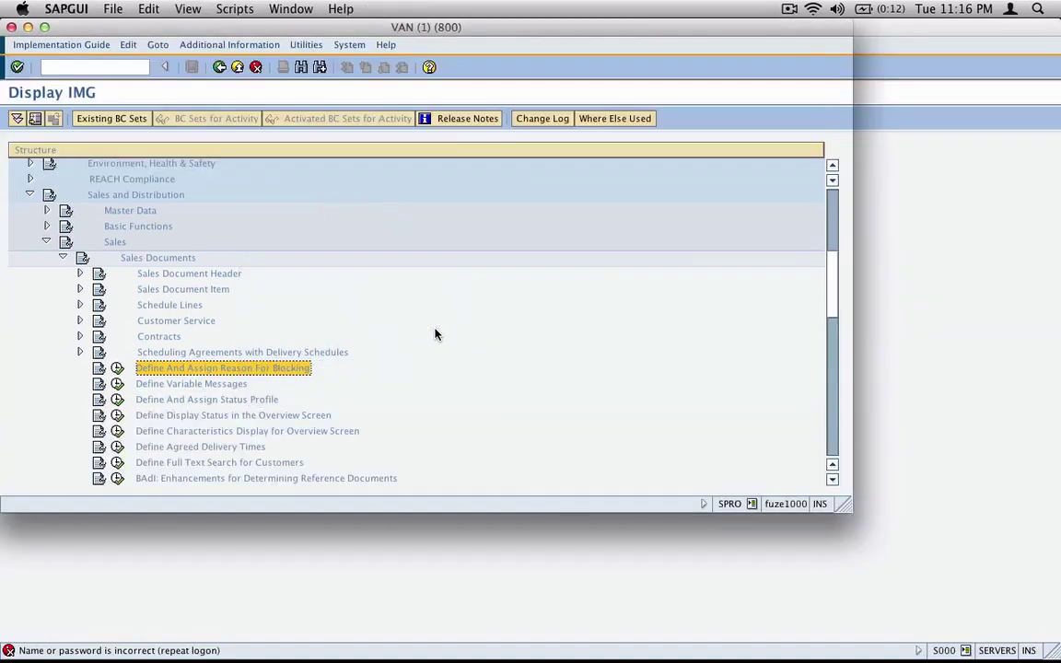
left_click(116, 339)
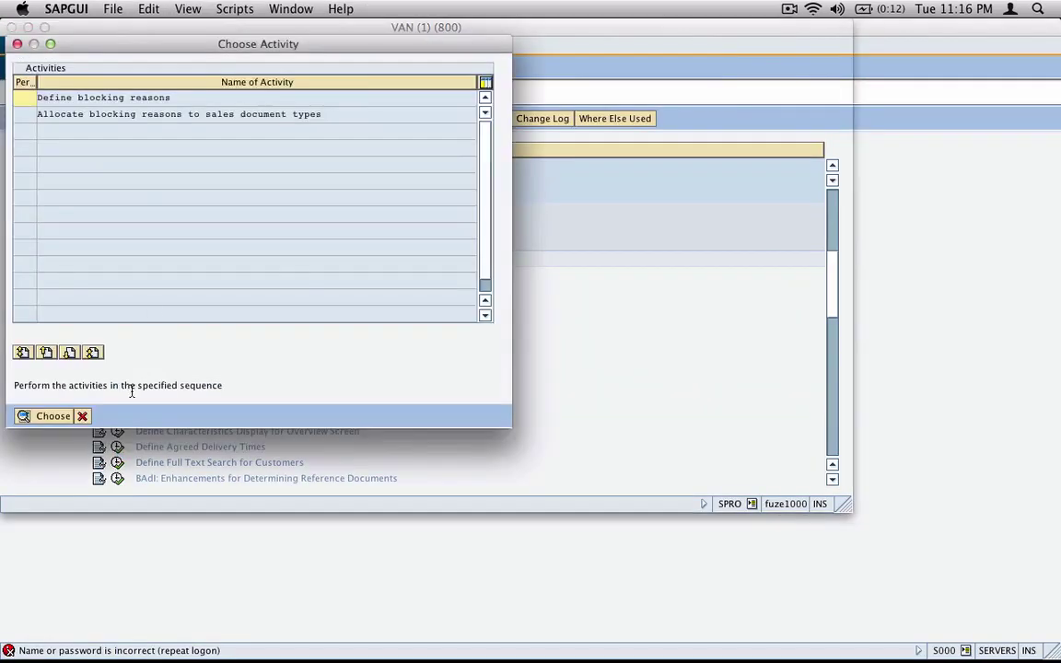
left_click(138, 97)
left_click_drag(172, 97, 37, 98)
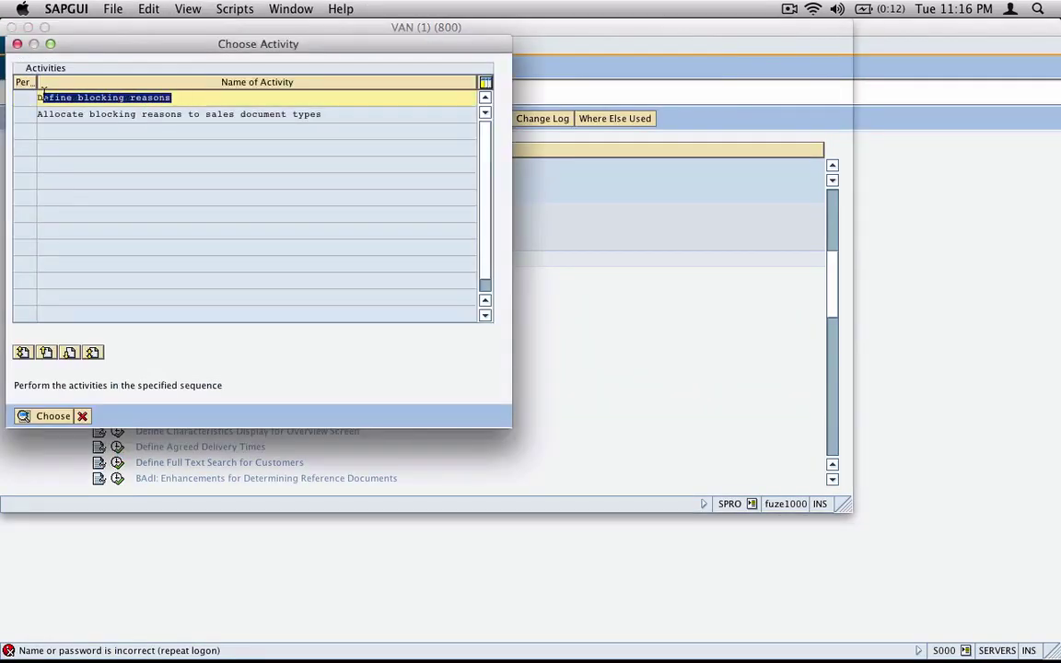
left_click(55, 417)
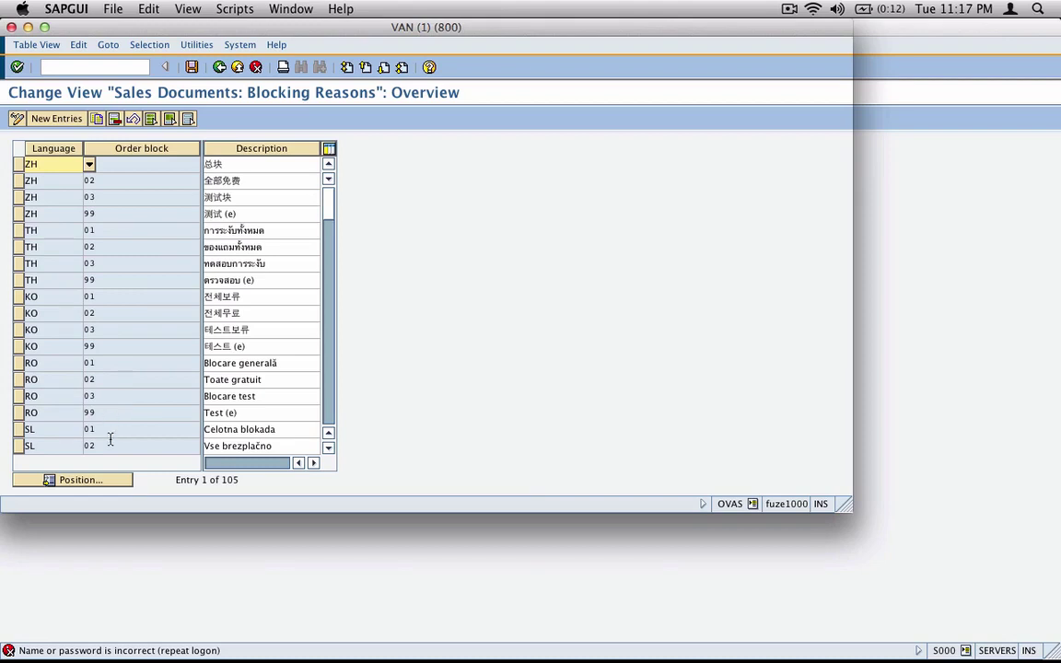
Position the blocking reasons list at the entries for language EN
left_click(111, 475)
type("en")
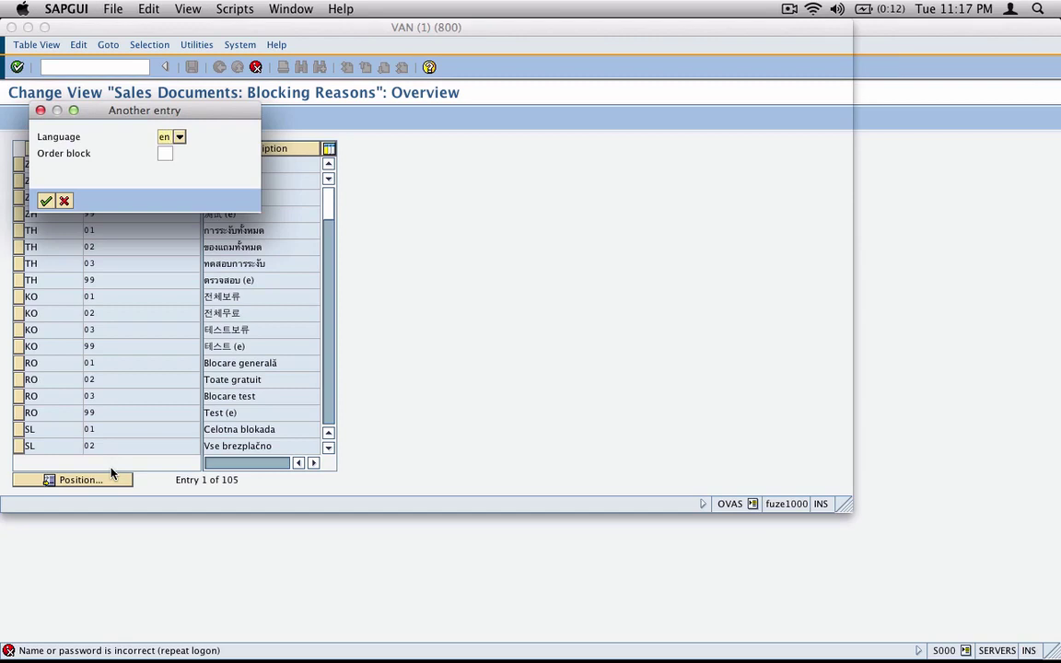
key("Return")
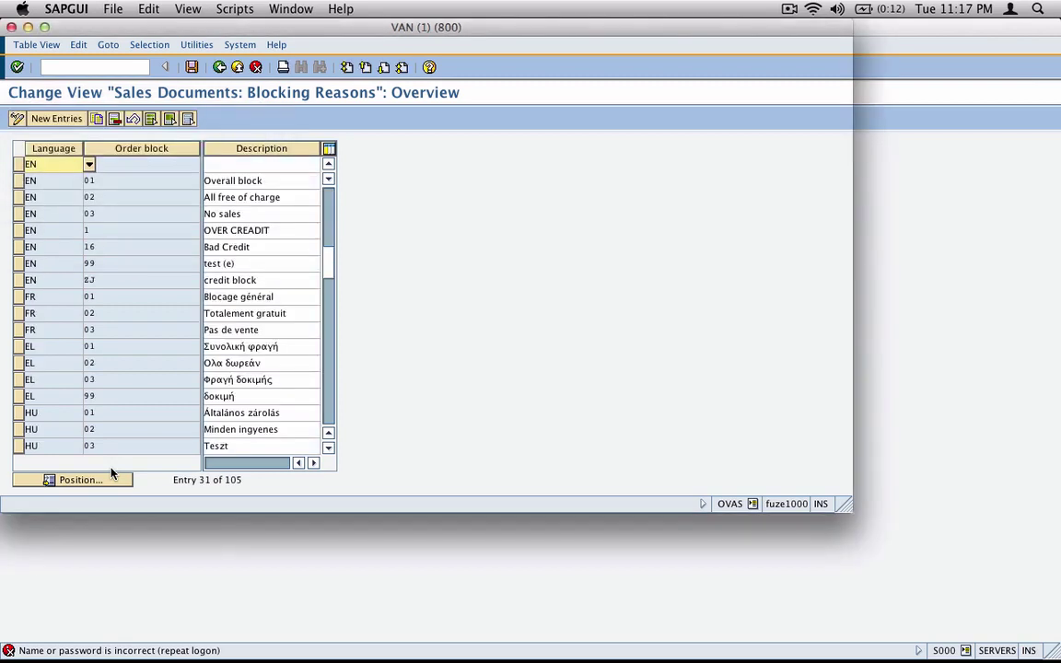
Examine the English blocking reasons, comparing the order block codes and descriptions such as Overall block, All free of charge and Bad Credit
left_click(19, 164)
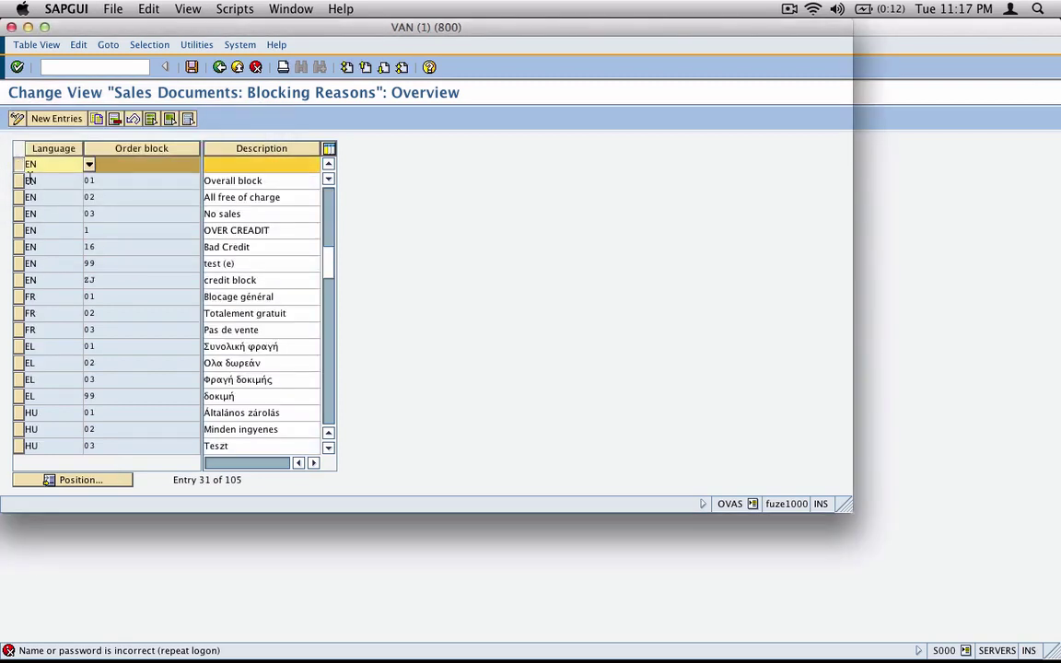
left_click(18, 181)
left_click(18, 197)
left_click(18, 214)
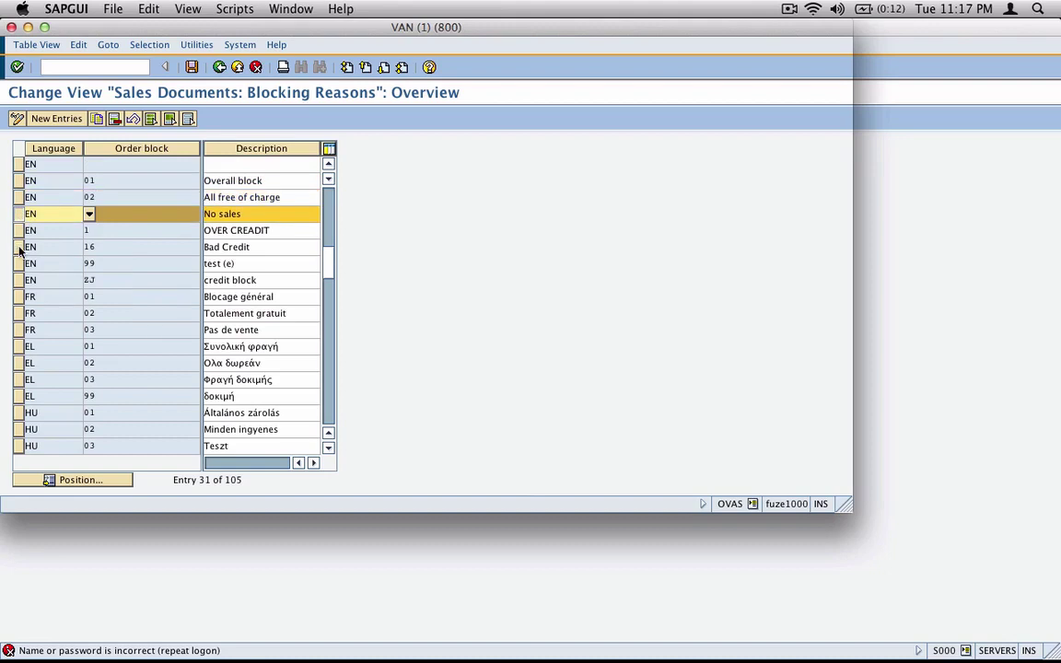
left_click(18, 247)
left_click(17, 280)
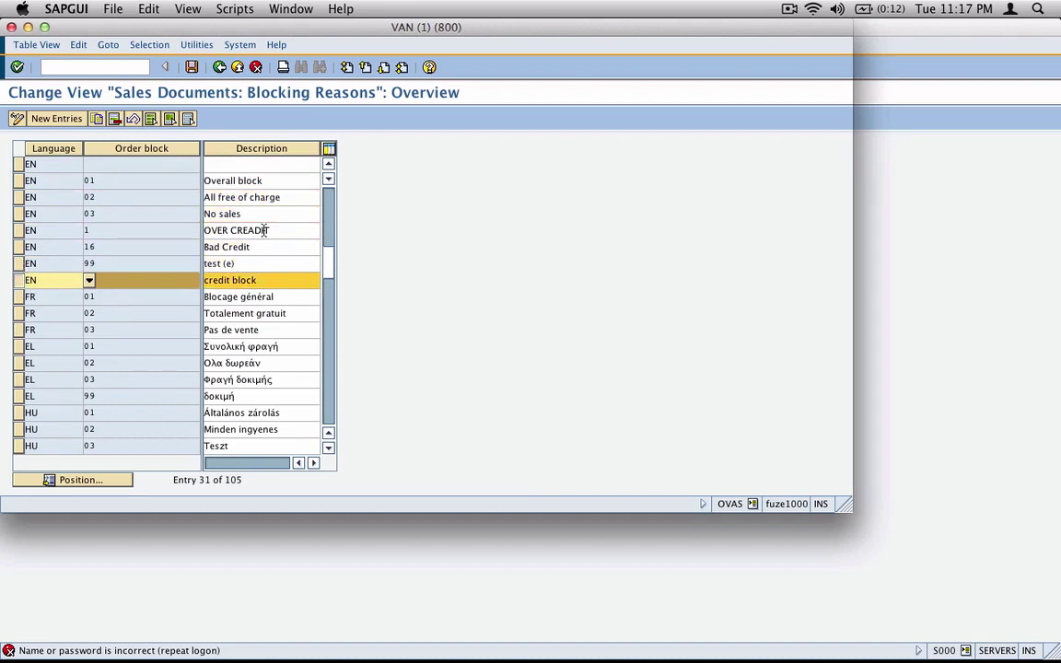
left_click_drag(274, 247, 192, 247)
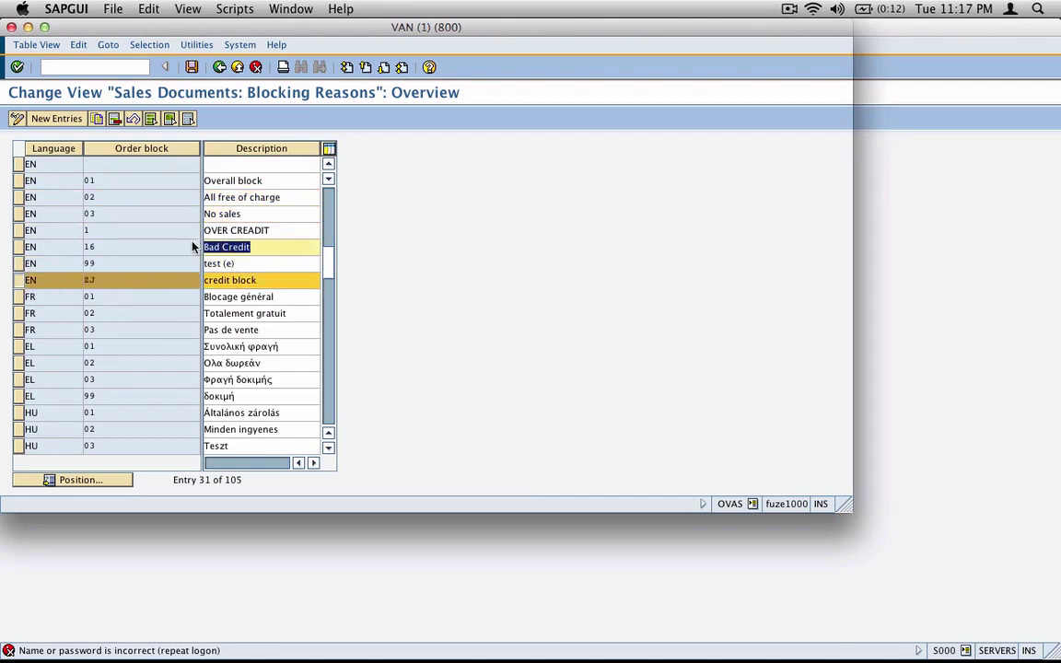
left_click(282, 180)
left_click_drag(282, 180, 190, 228)
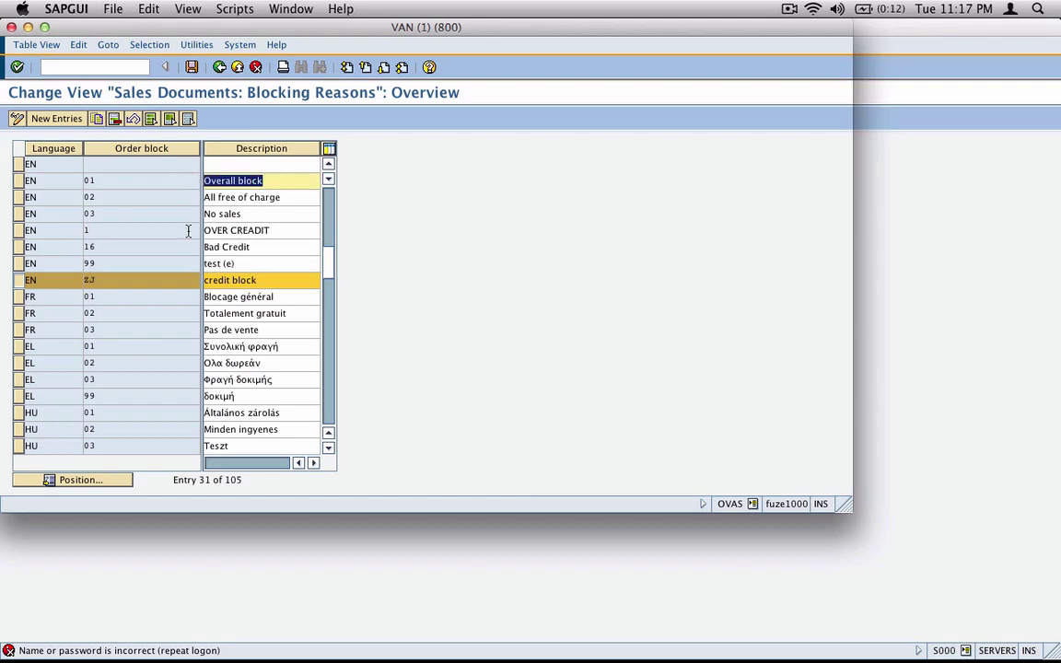
left_click_drag(290, 198, 210, 235)
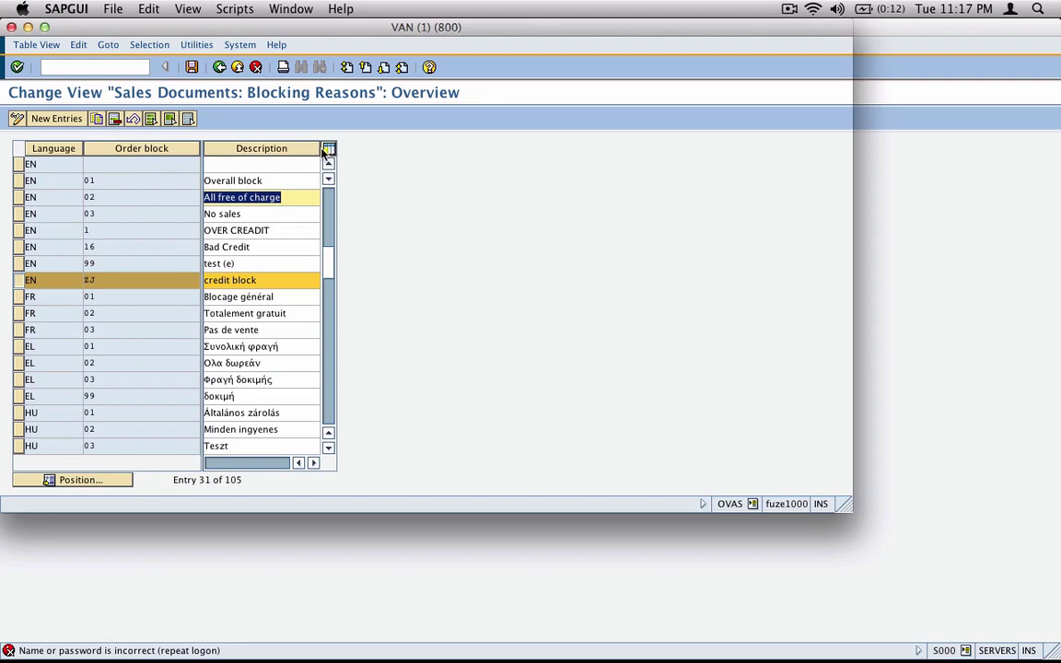
left_click(18, 183)
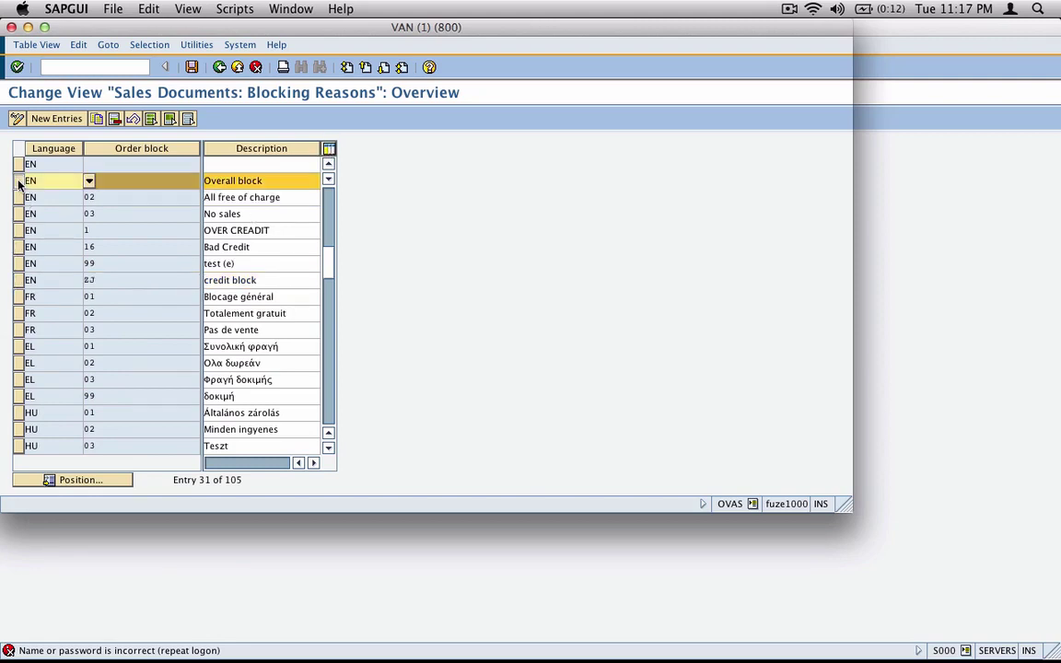
left_click(18, 247)
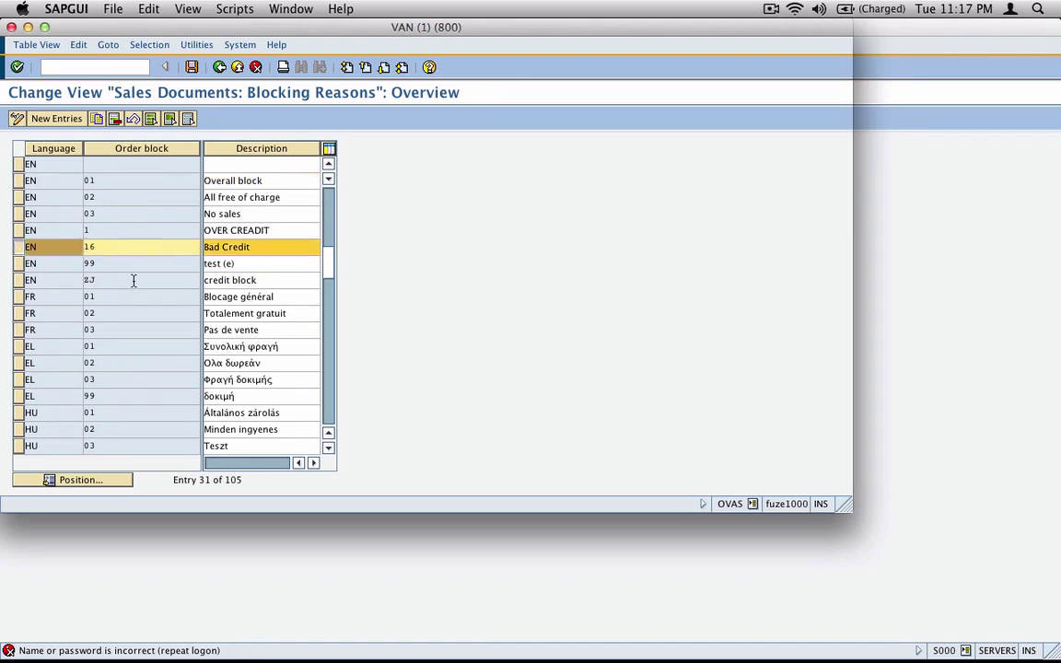
Return to the activity list and open Allocate blocking reasons to sales document types
left_click(219, 66)
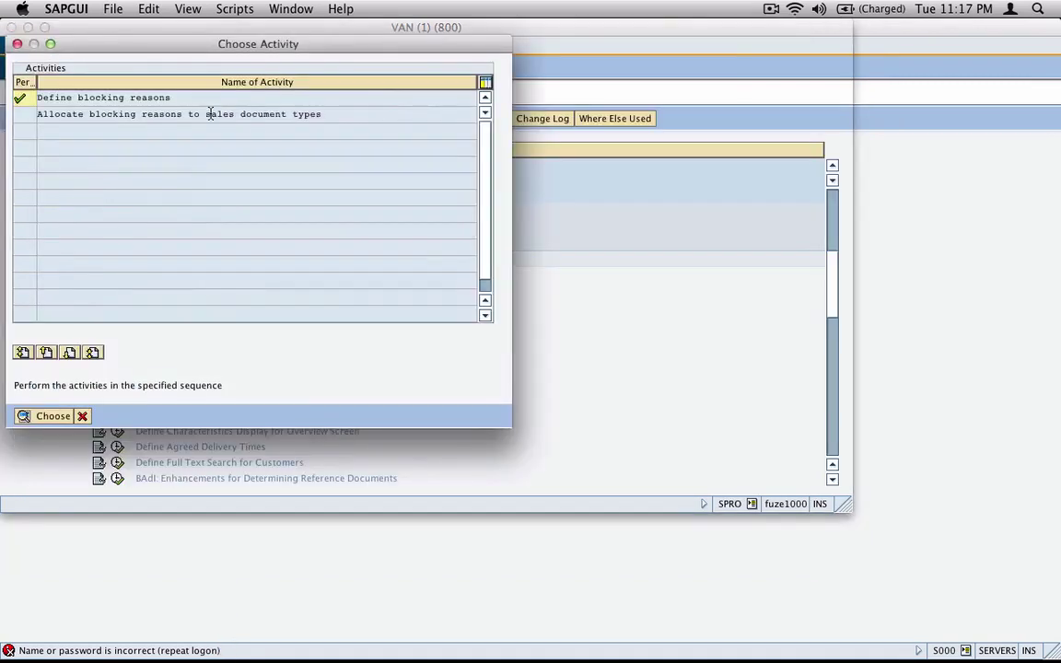
left_click_drag(291, 108, 37, 117)
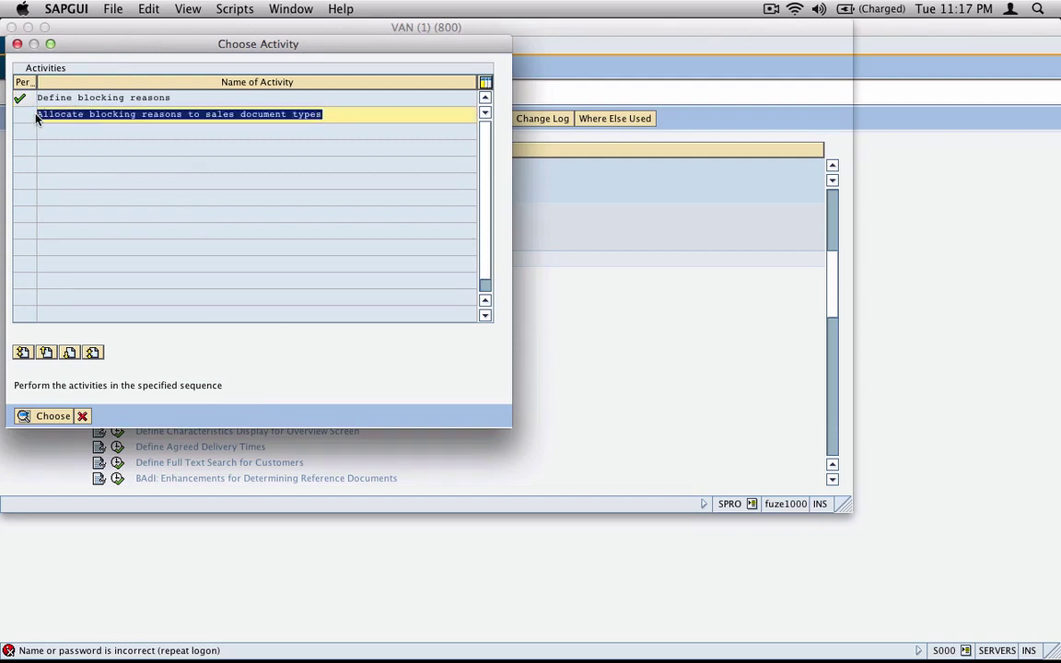
left_click(63, 418)
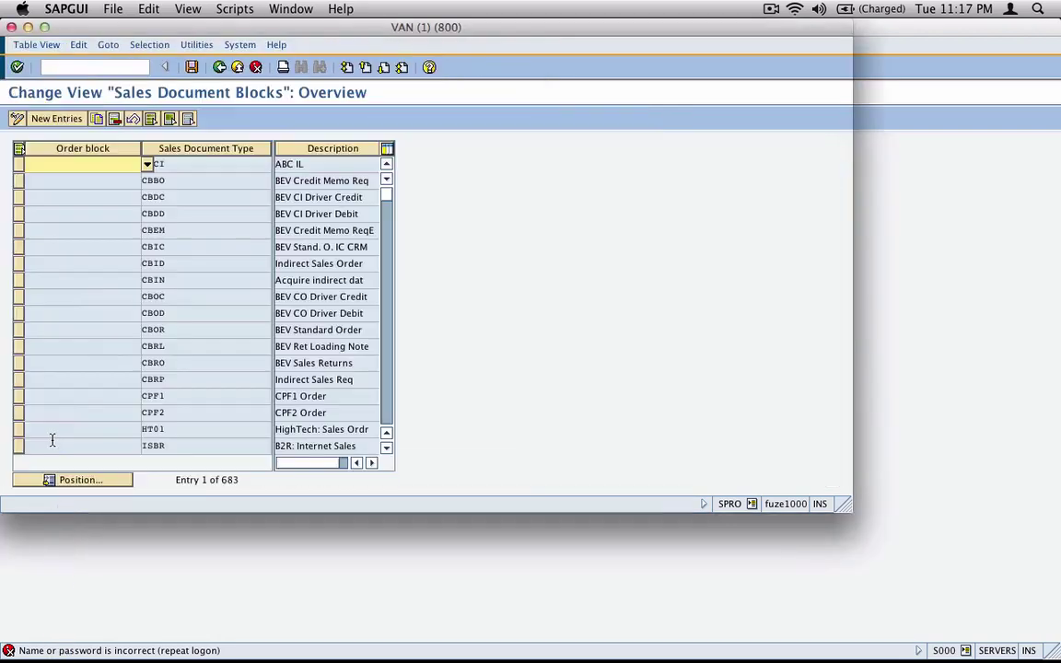
Position the list at order block 01 with sales document type OR and examine the document types allocated to that block
left_click(100, 482)
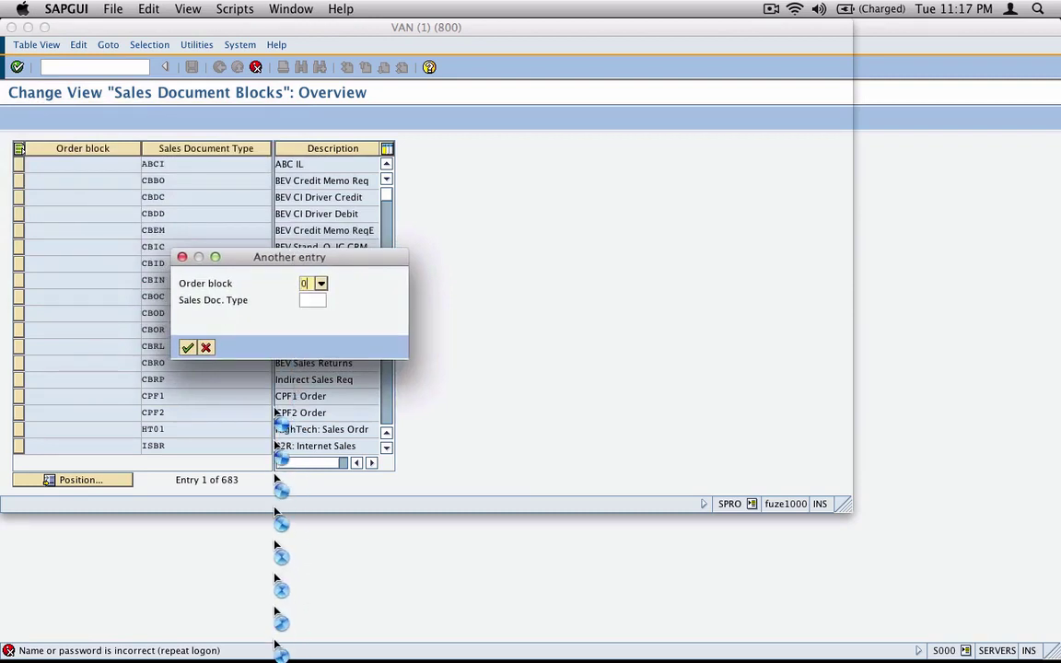
key("Tab")
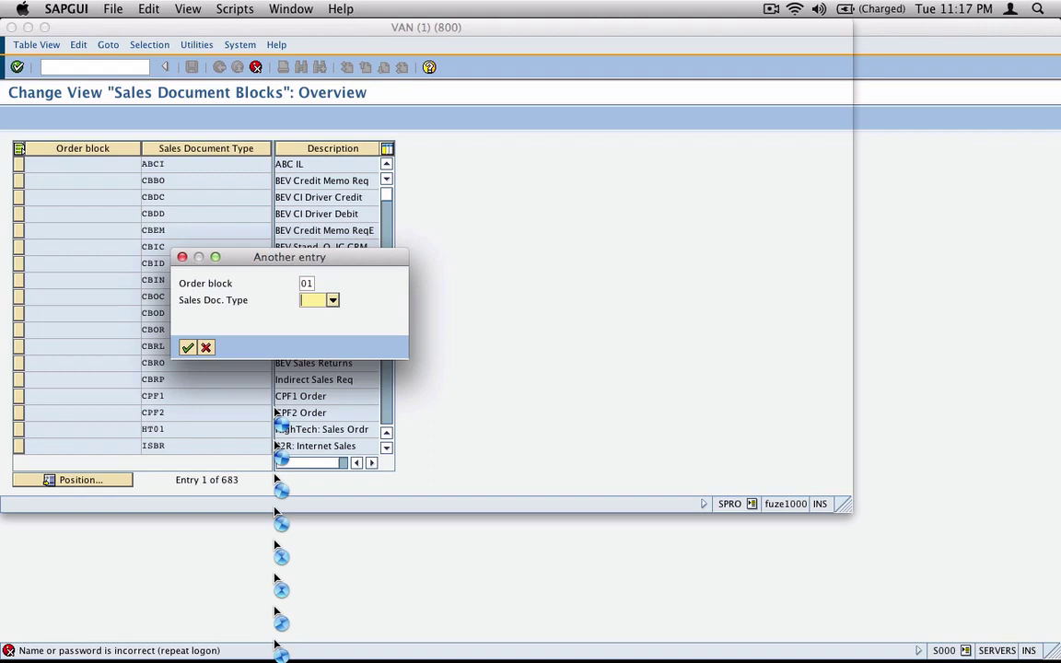
type("or")
left_click(187, 347)
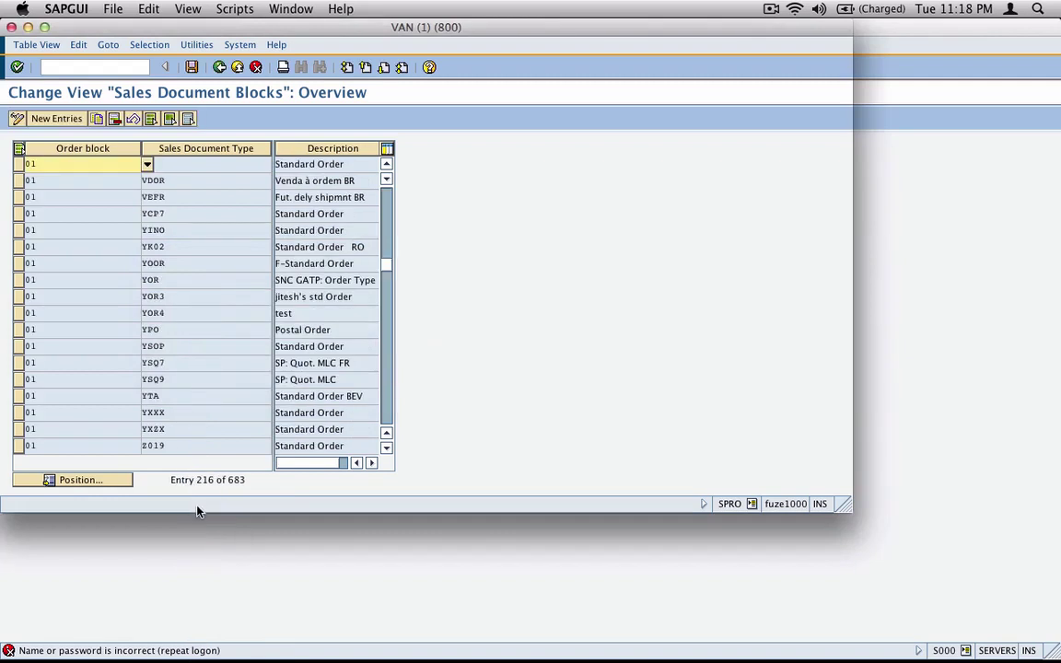
left_click(185, 163)
double_click(37, 164)
key("Tab")
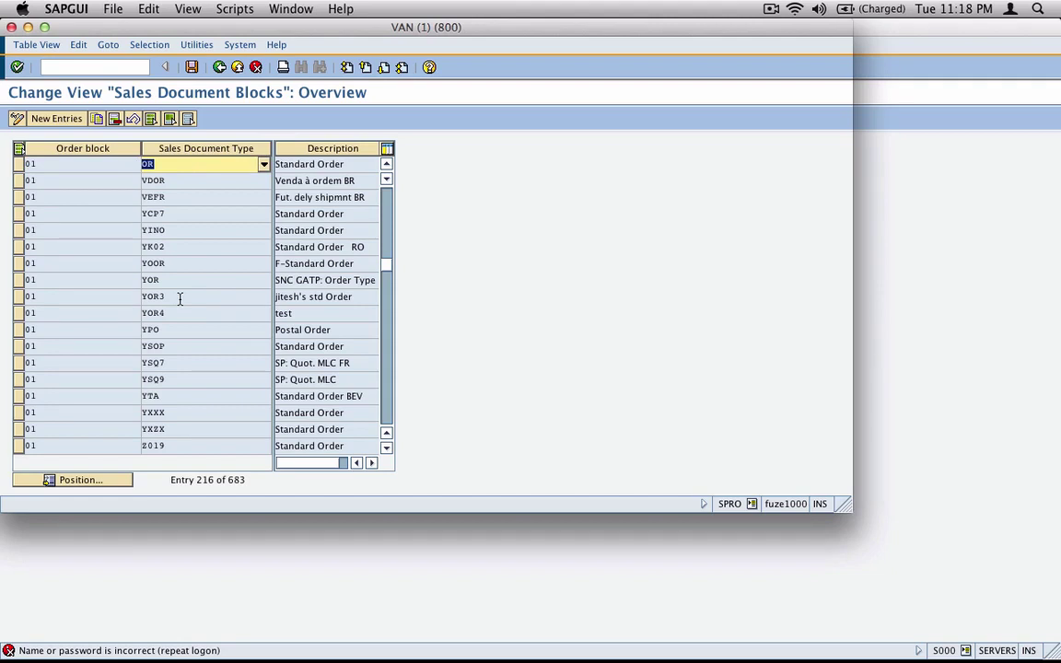
left_click_drag(64, 164, 20, 169)
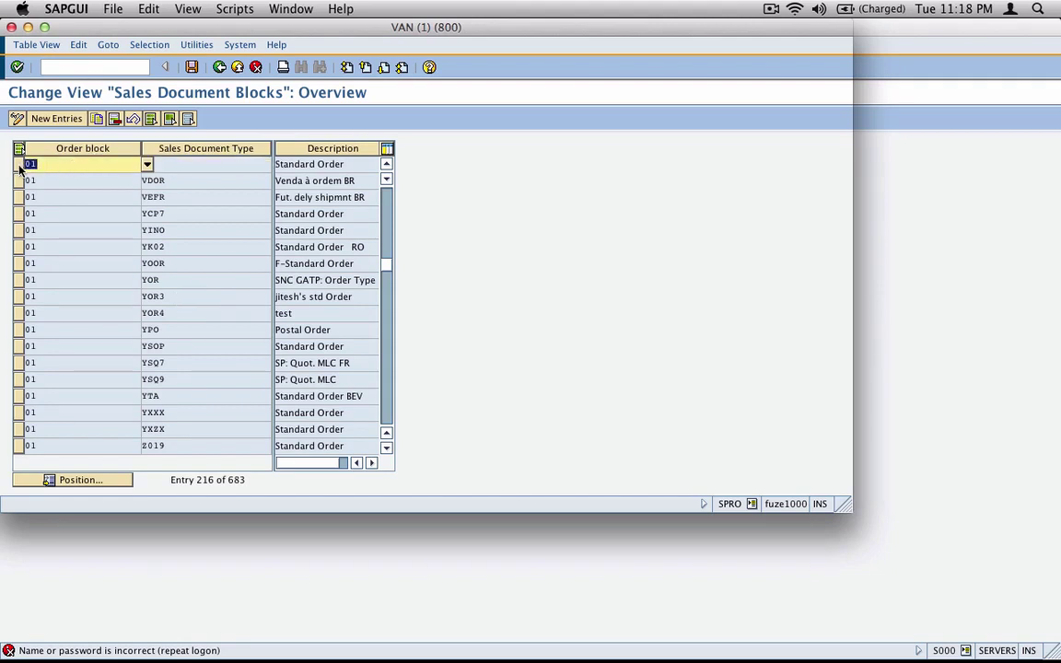
left_click(196, 163)
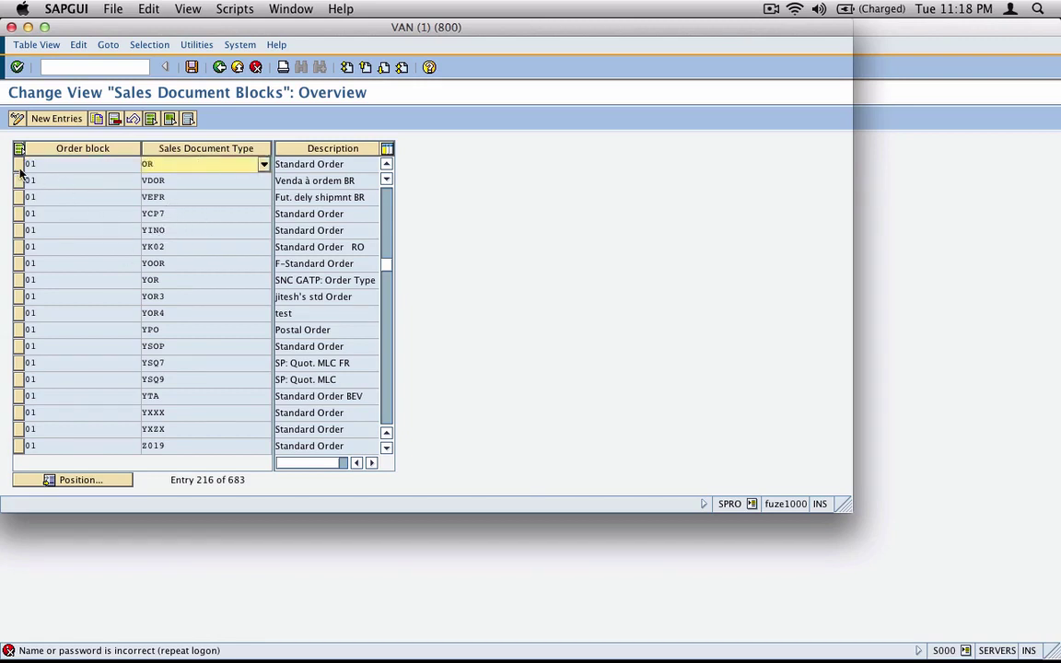
left_click_drag(171, 165, 111, 199)
left_click_drag(16, 166, 20, 267)
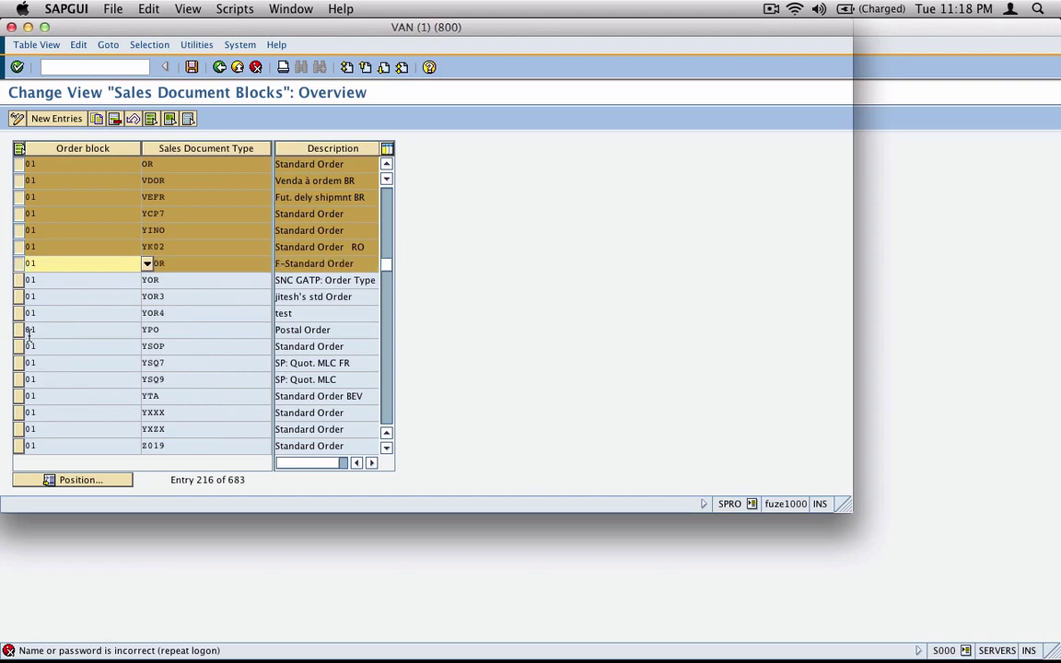
Look up order block 16 in the sales document blocks list without restricting the sales document type
left_click(101, 480)
type("16")
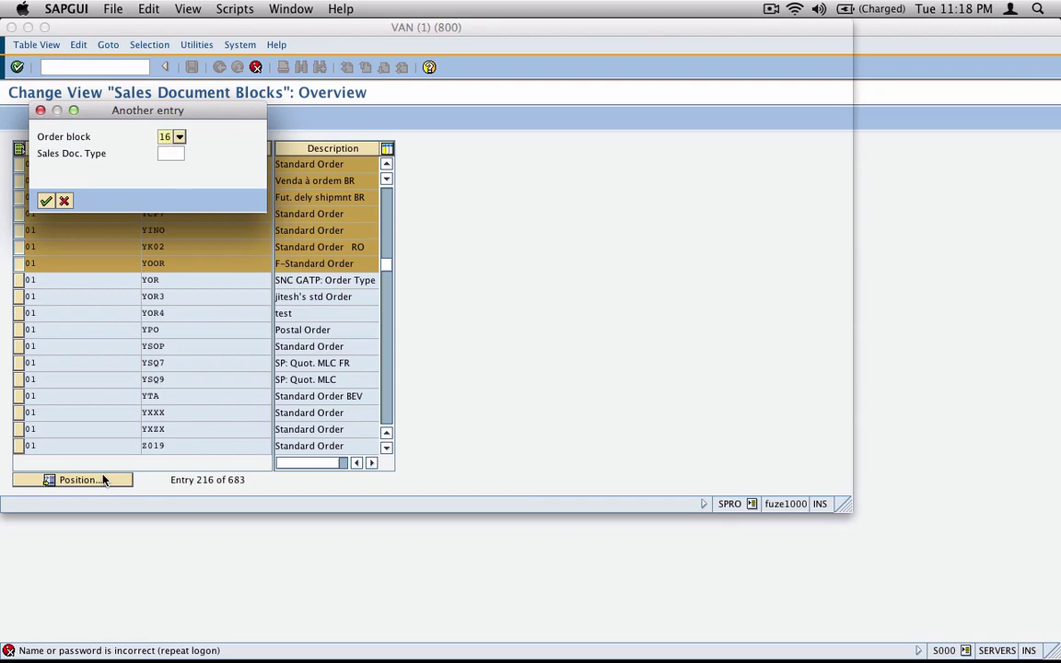
key("Return")
left_click(188, 164)
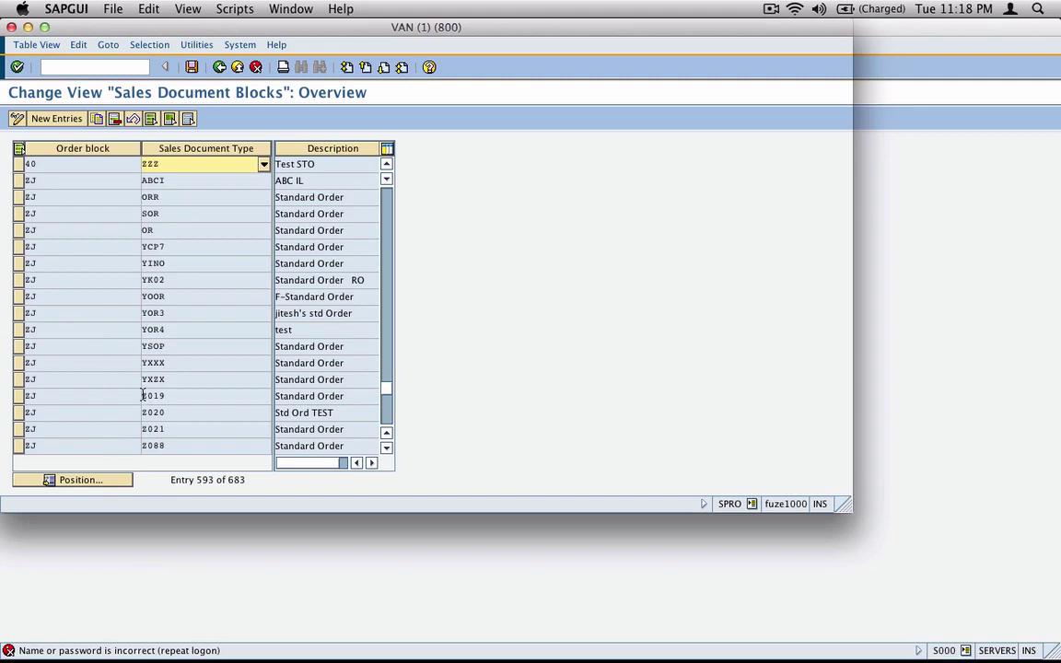
Look up the combination of order block 16 and sales document type OR in the sales document blocks list
left_click(118, 480)
type("16")
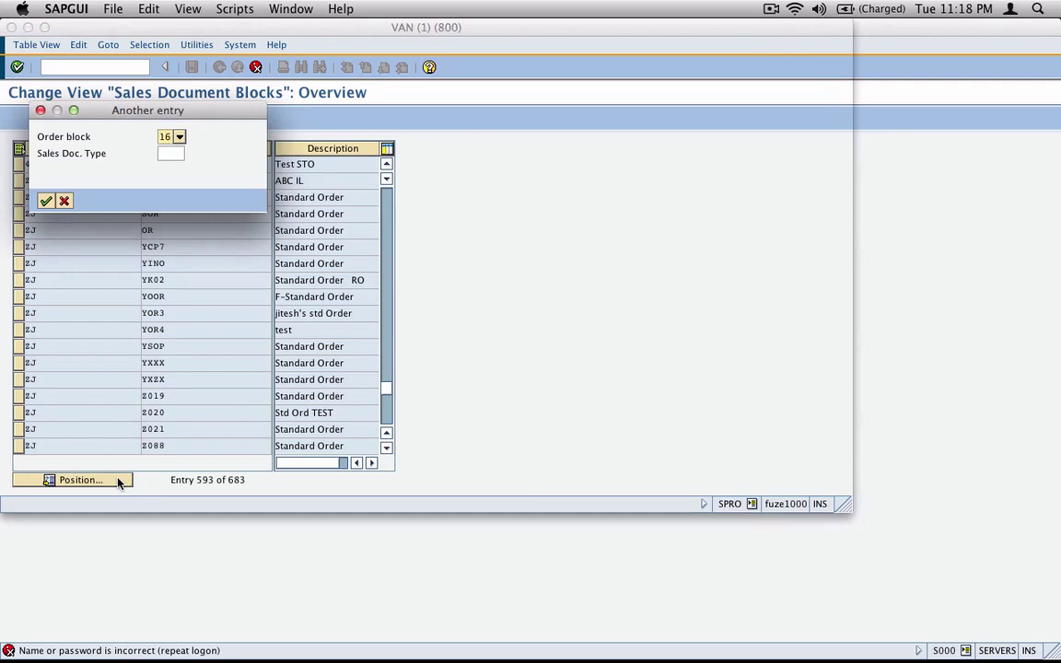
key("Tab")
type("or")
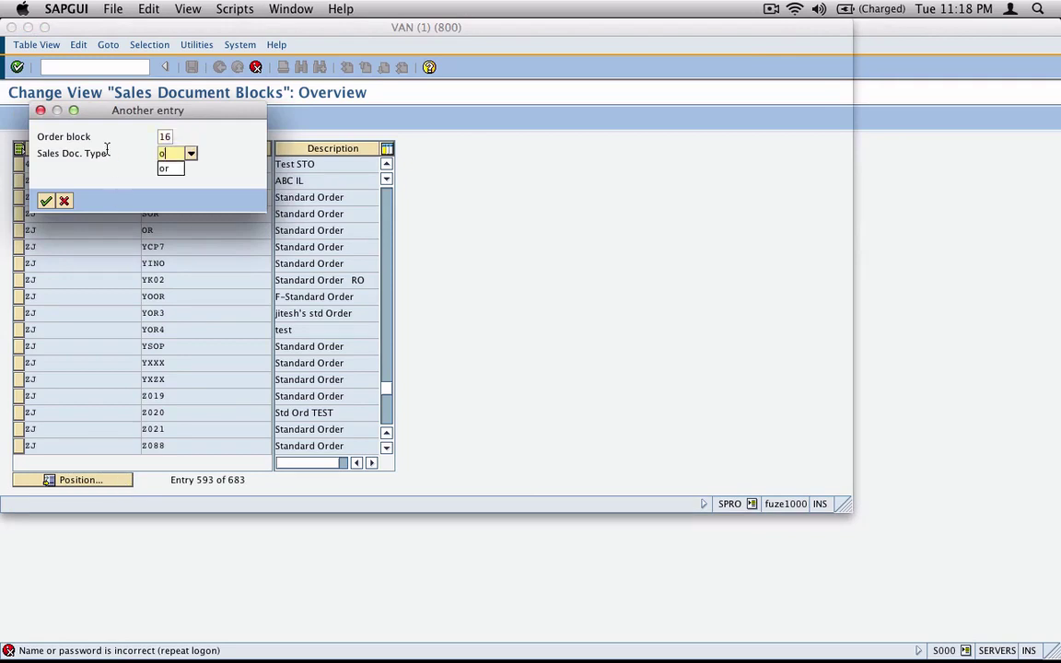
left_click(48, 201)
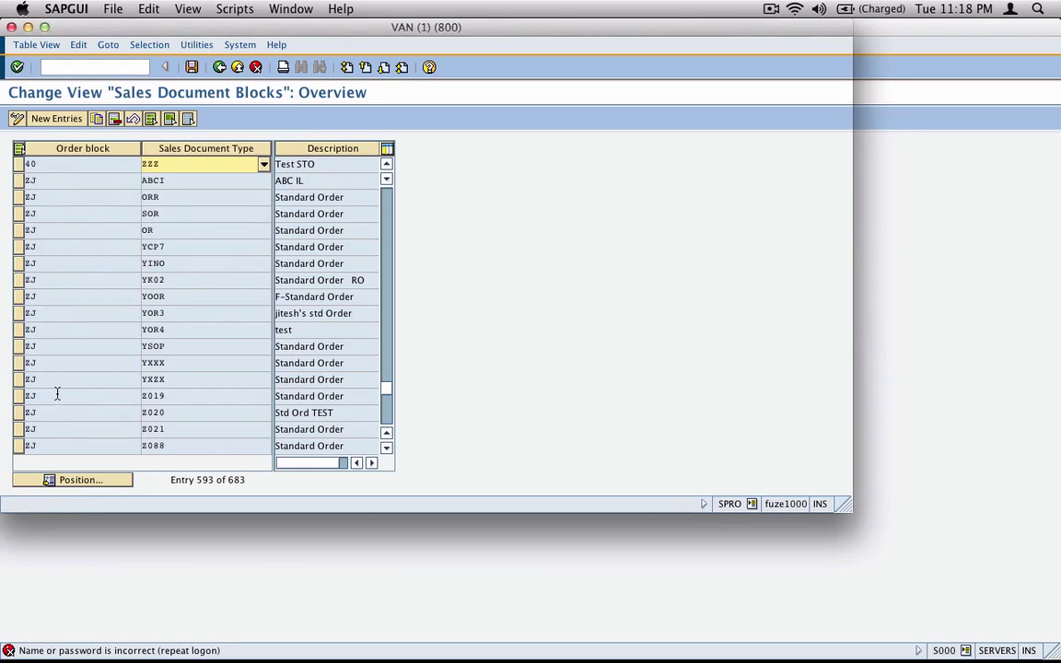
Add and save a new entry allocating order block 16 to sales document type OR, confirm the customizing request and return to the activity list
left_click(56, 118)
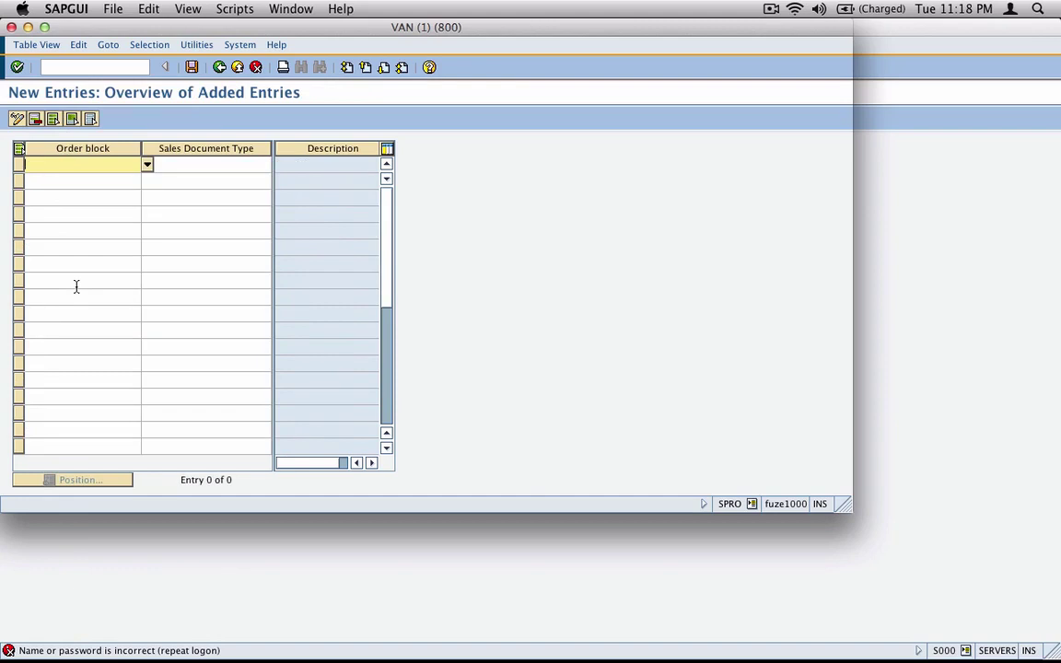
type("16")
key("Tab")
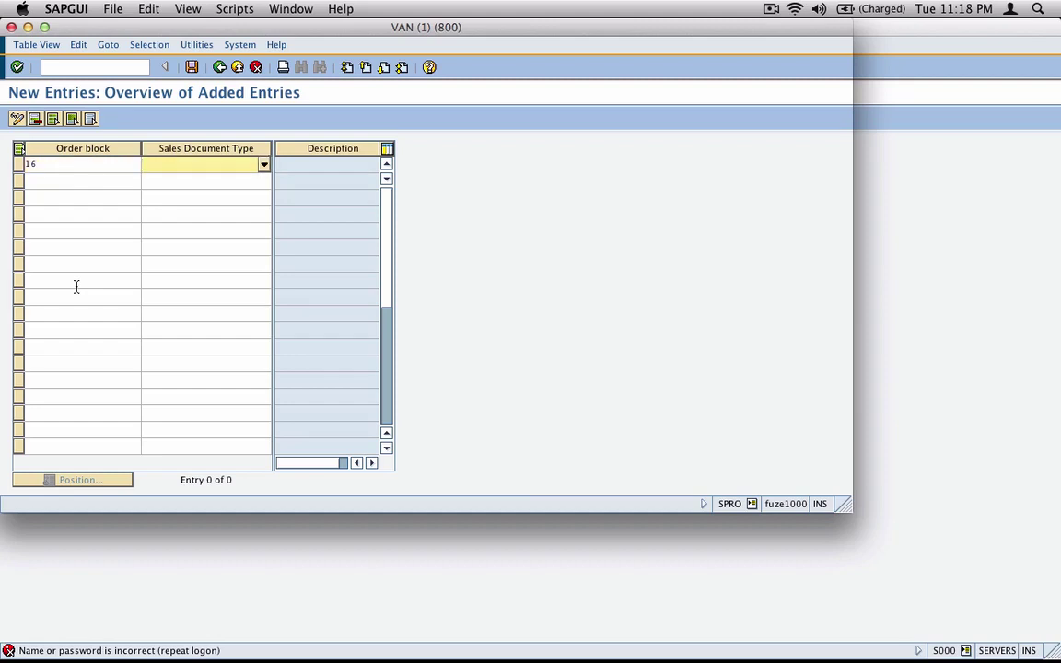
type("or")
left_click(191, 67)
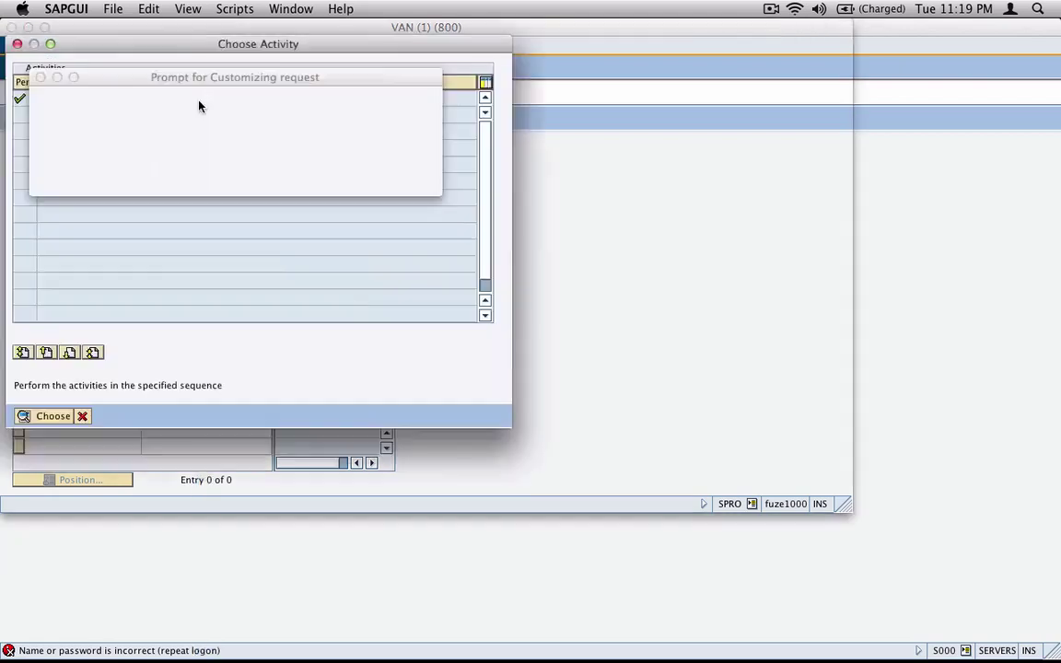
left_click(44, 181)
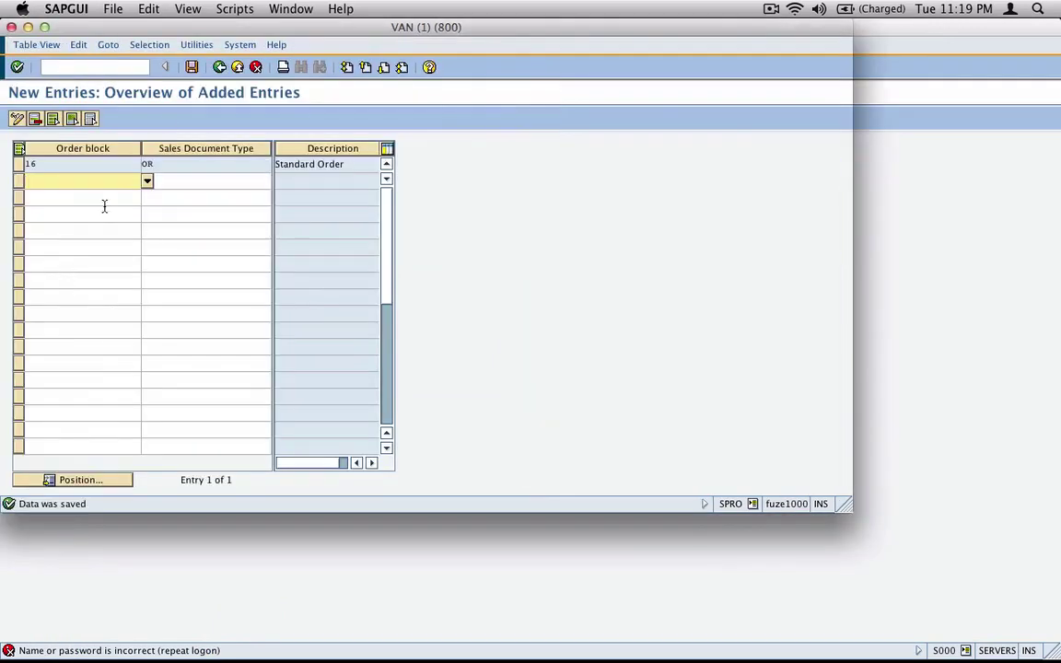
left_click(218, 67)
left_click(219, 67)
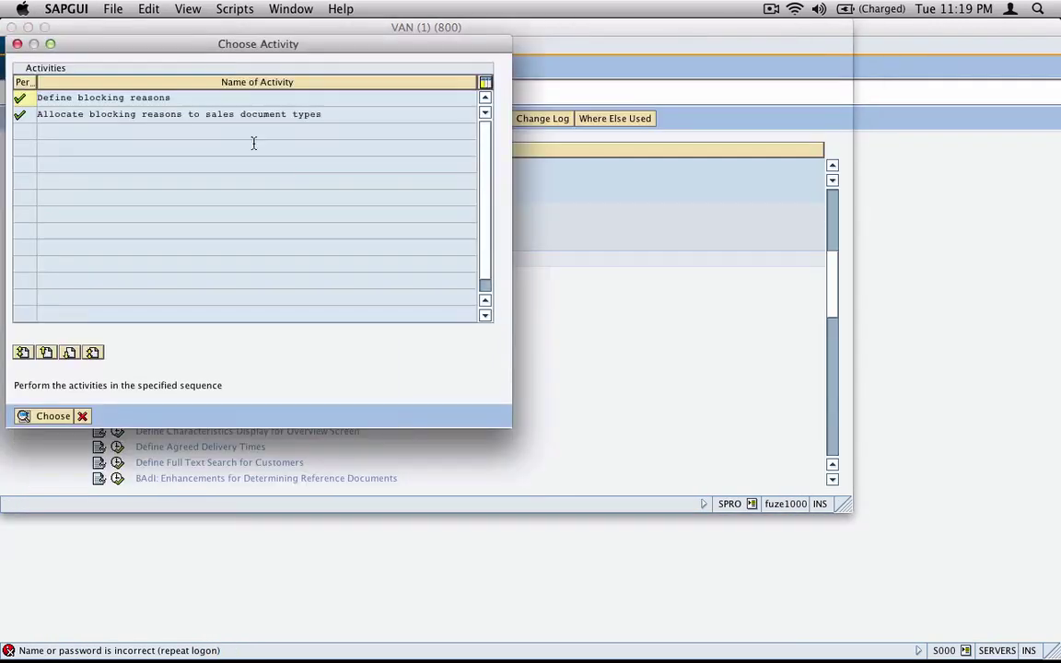
Close the blocking activities list, leave the implementation guide and start transaction VA01
left_click(83, 416)
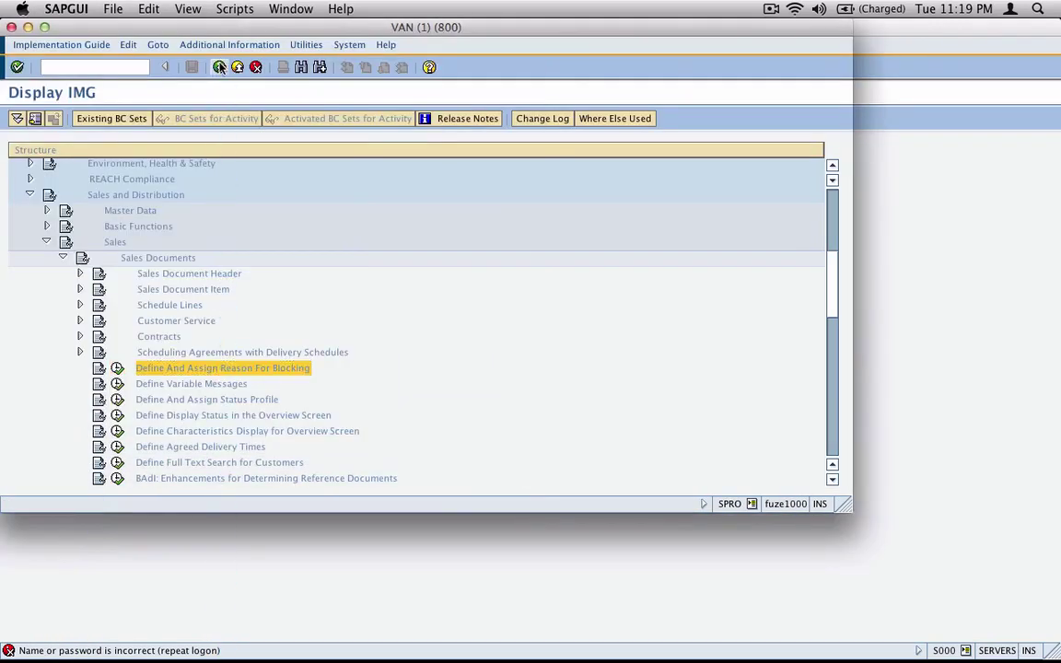
left_click(219, 67)
left_click(115, 68)
type("v")
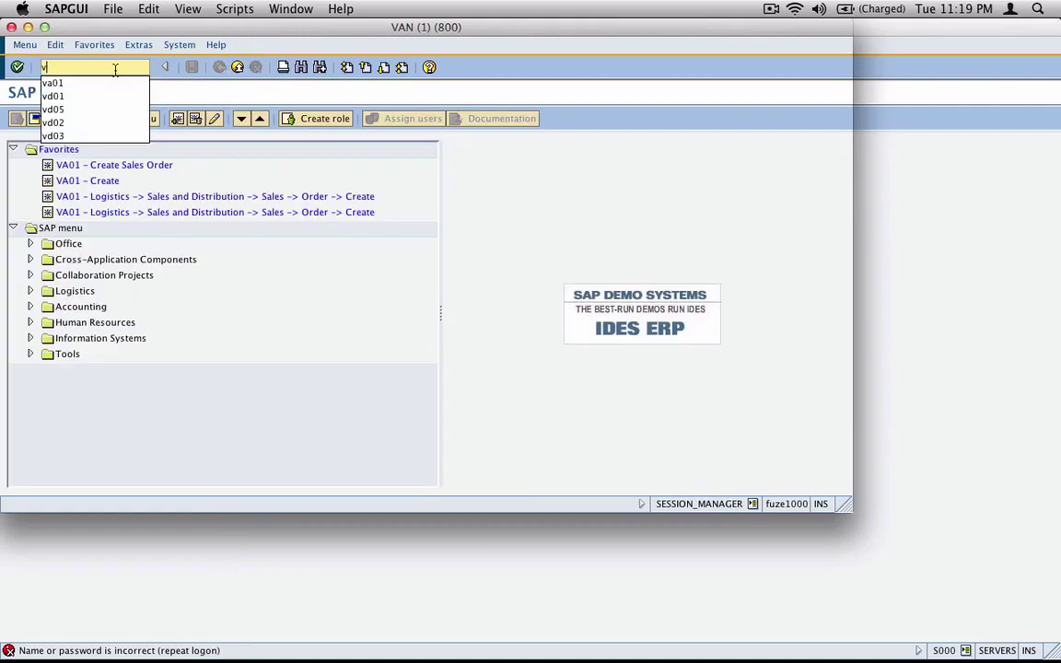
type("a01")
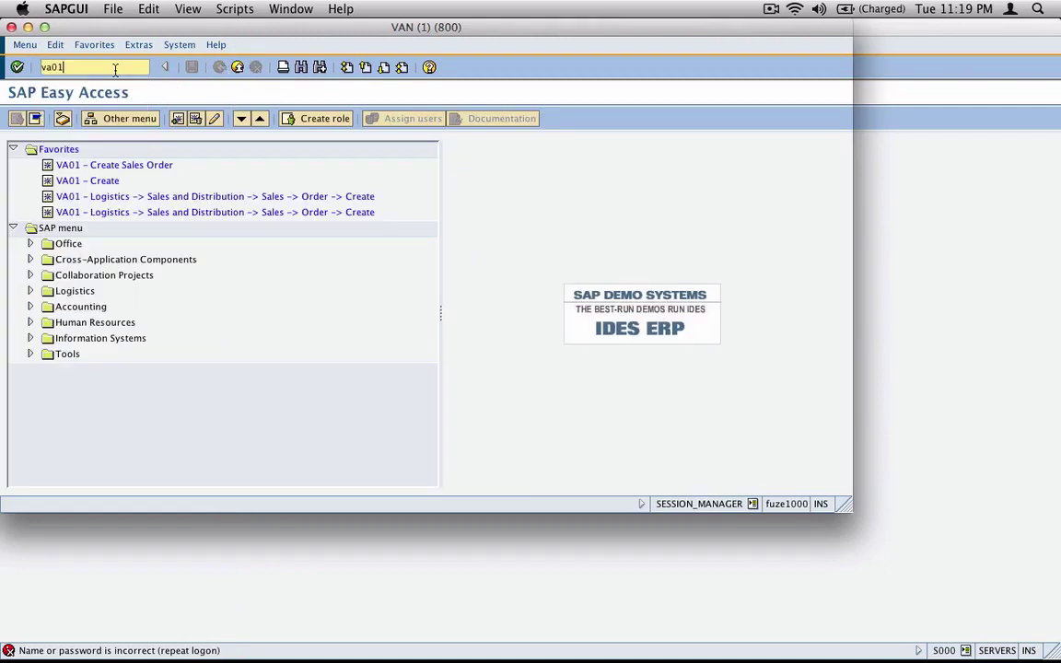
key("Return")
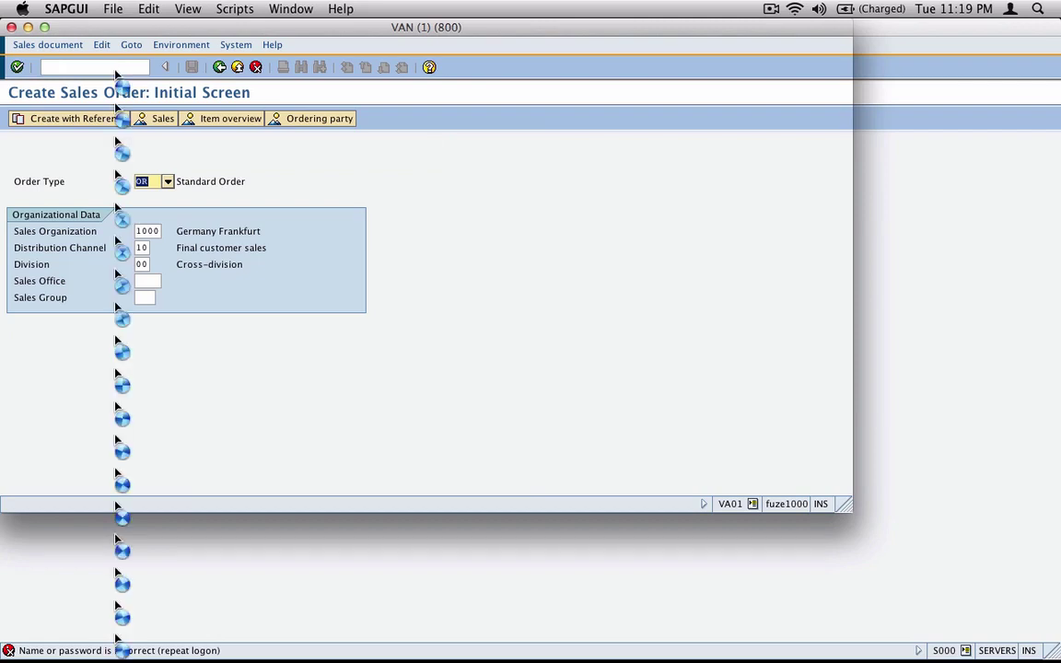
Try to create a standard order (OR) with the blocked Walmart customer number as the sold-to party
type("654")
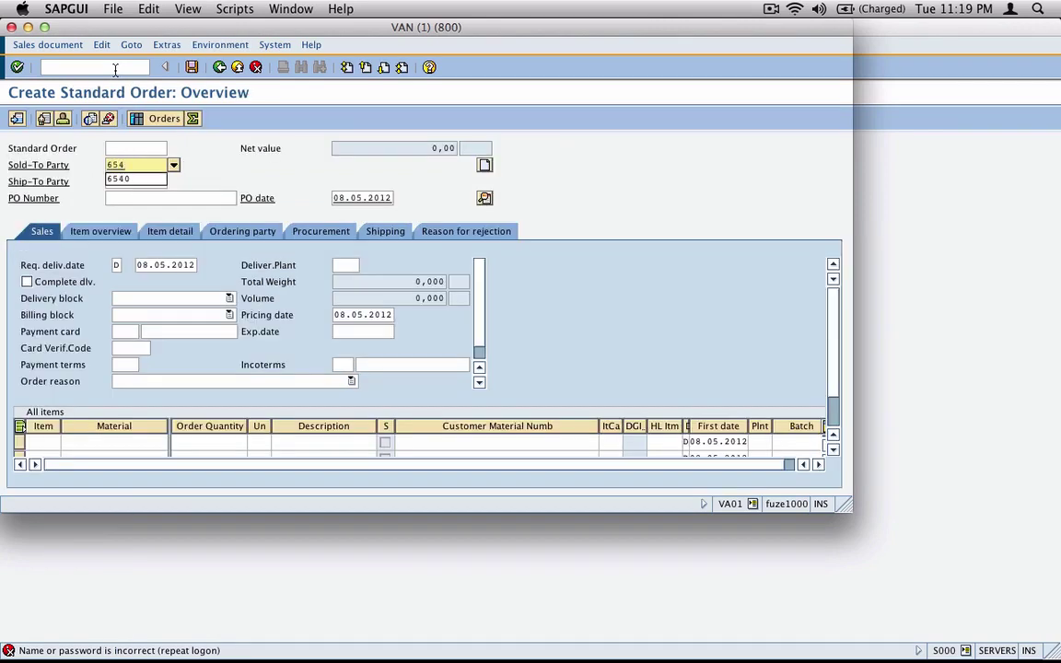
type("0")
key("Return")
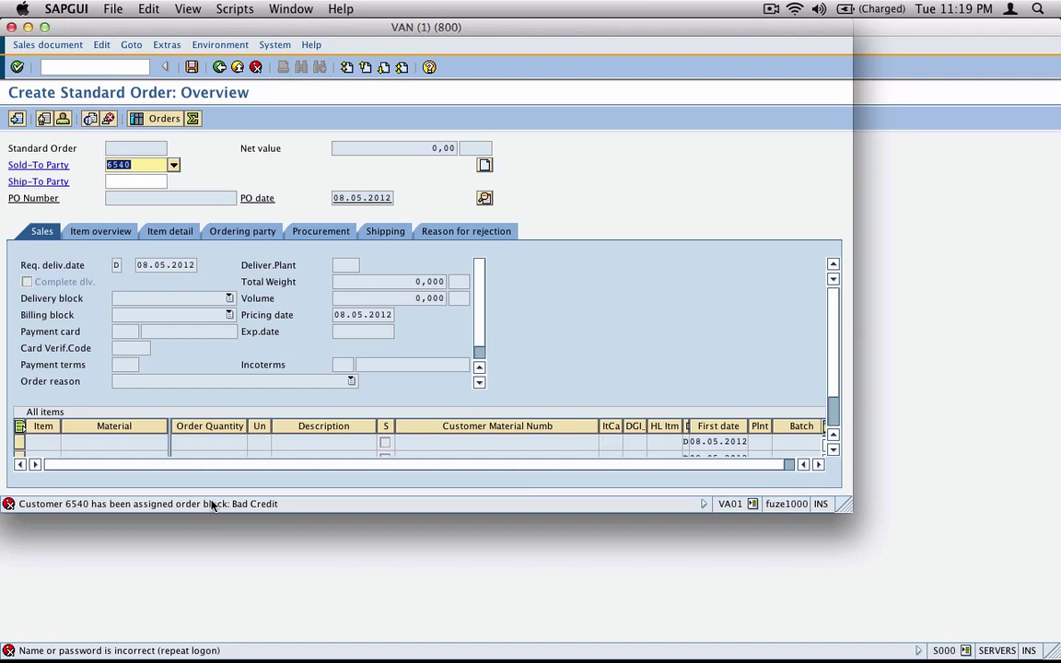
Leave the order for transaction VD05 and display the customer's blocks for sales area 1000, 10, 00
left_click(129, 69)
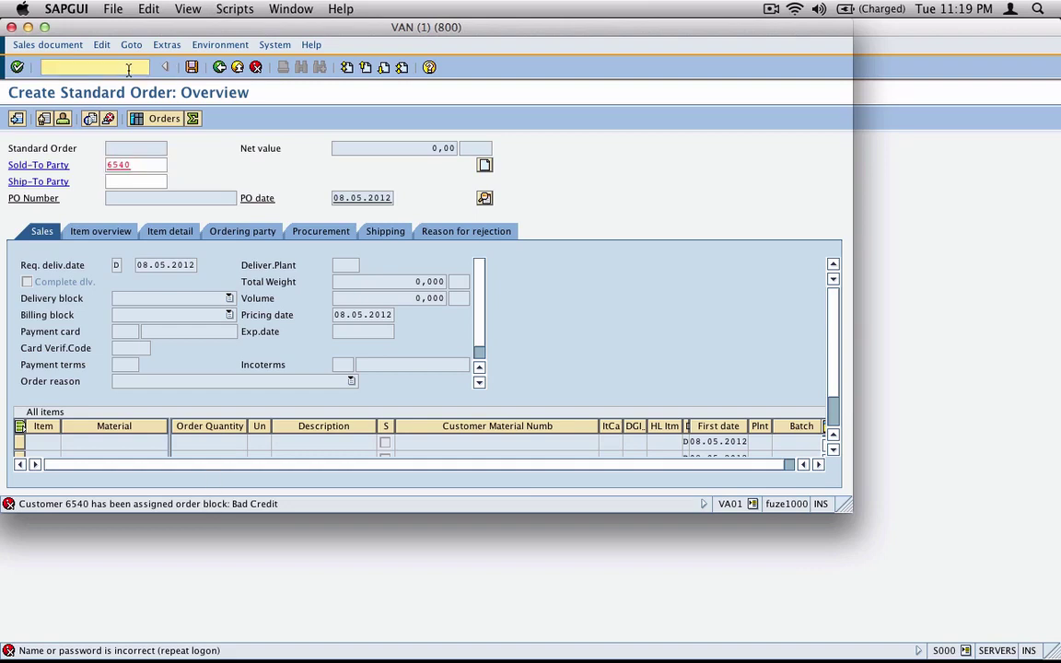
type("/n")
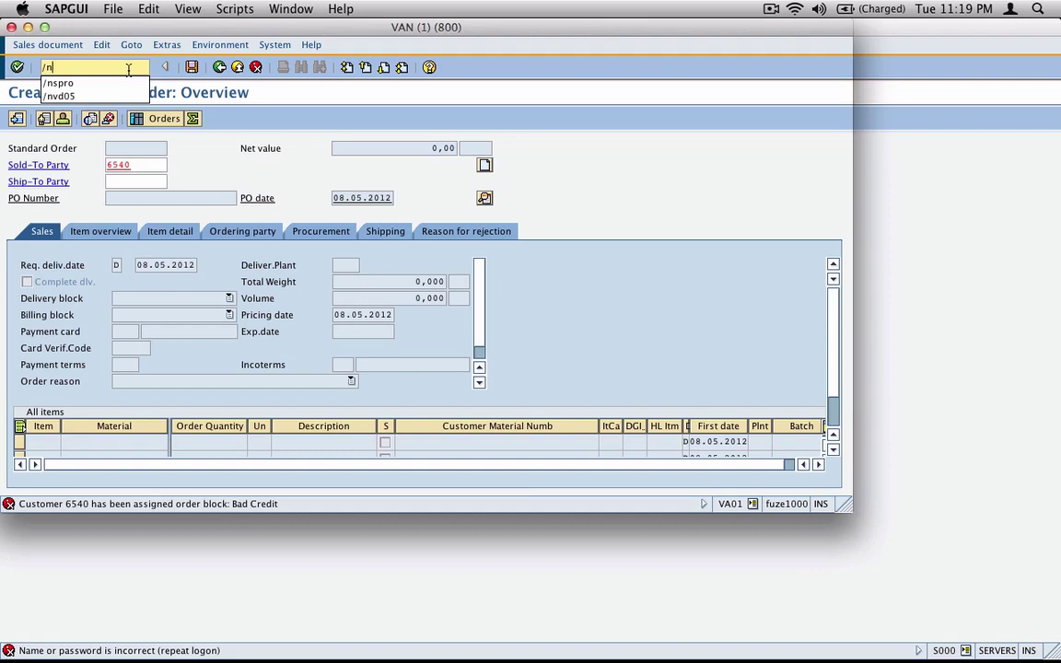
type("vd")
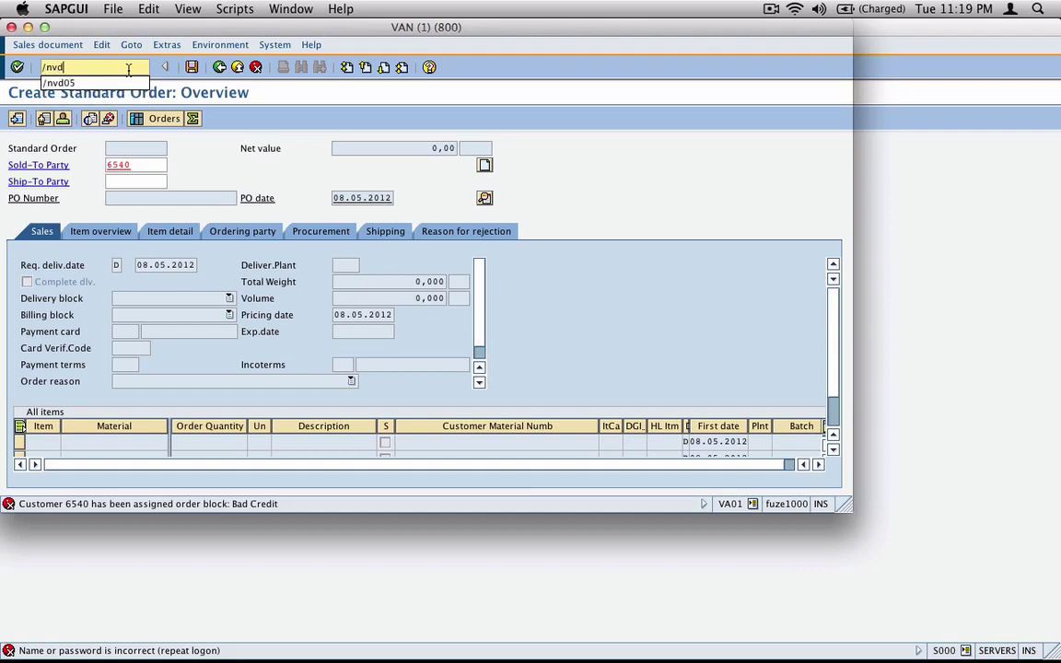
type("05")
key("Return")
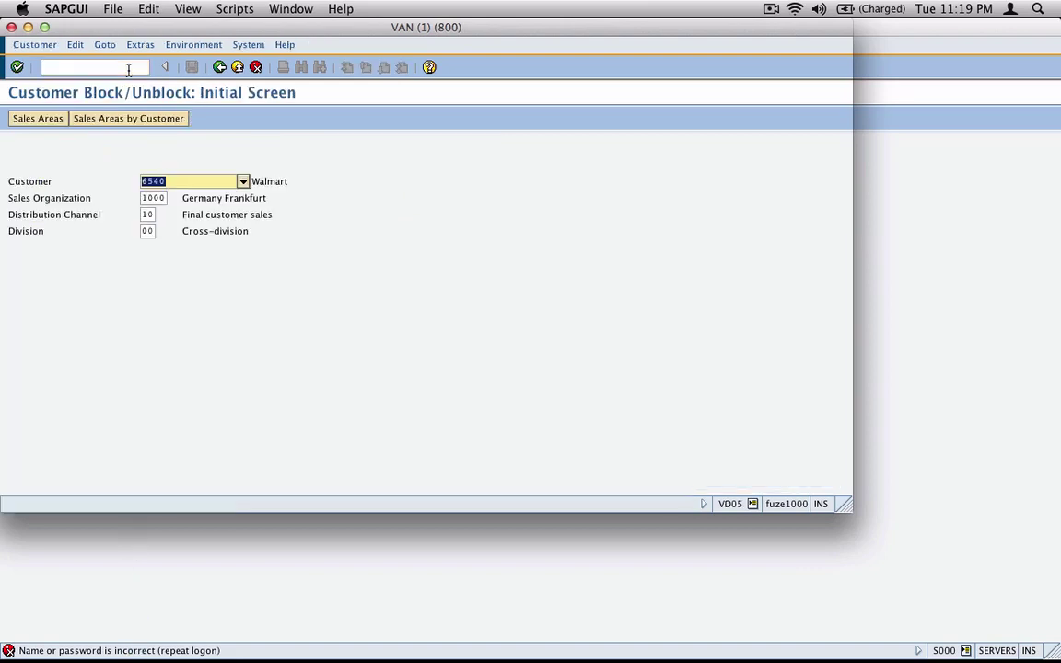
left_click(19, 66)
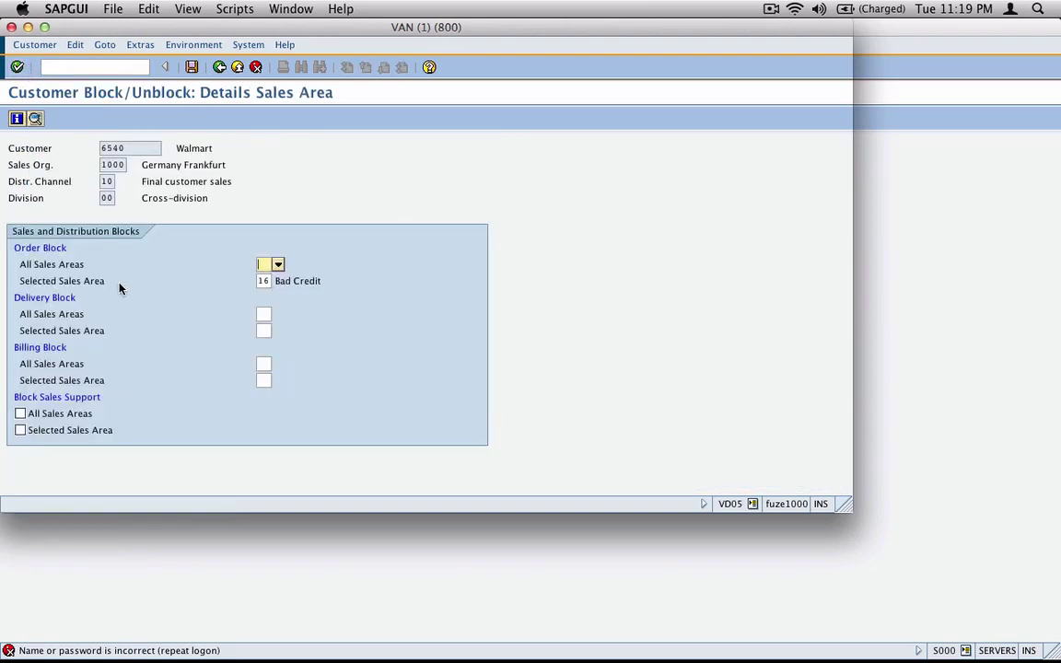
Clear the order block of the selected sales area and go through the delivery and billing block fields for all sales areas
left_click(265, 281)
left_click(279, 281)
left_click(284, 282)
left_click(262, 315)
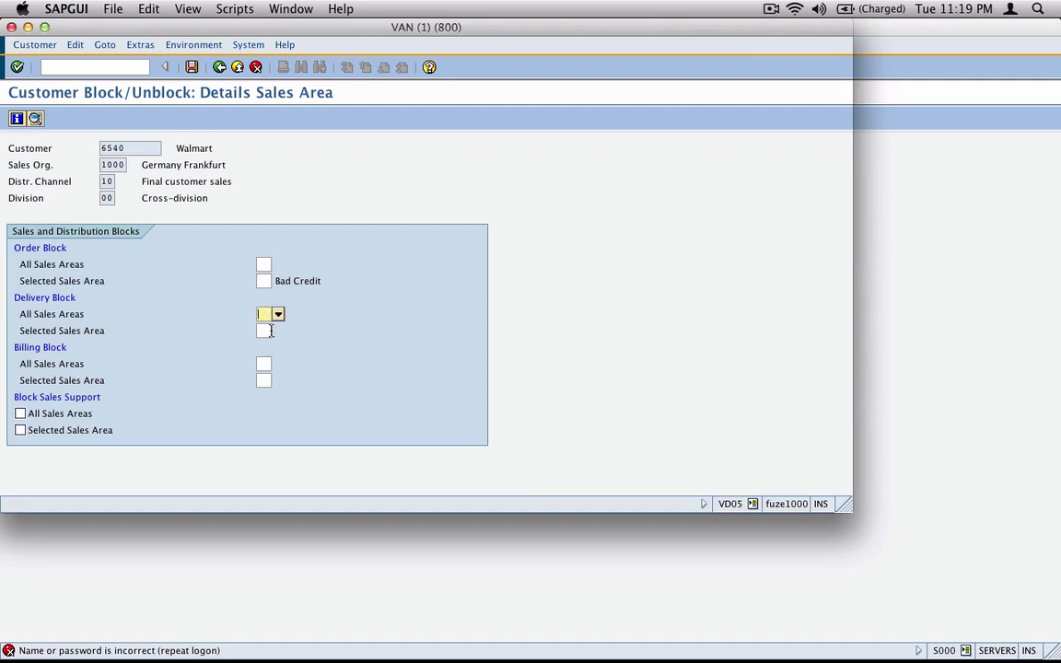
left_click(264, 364)
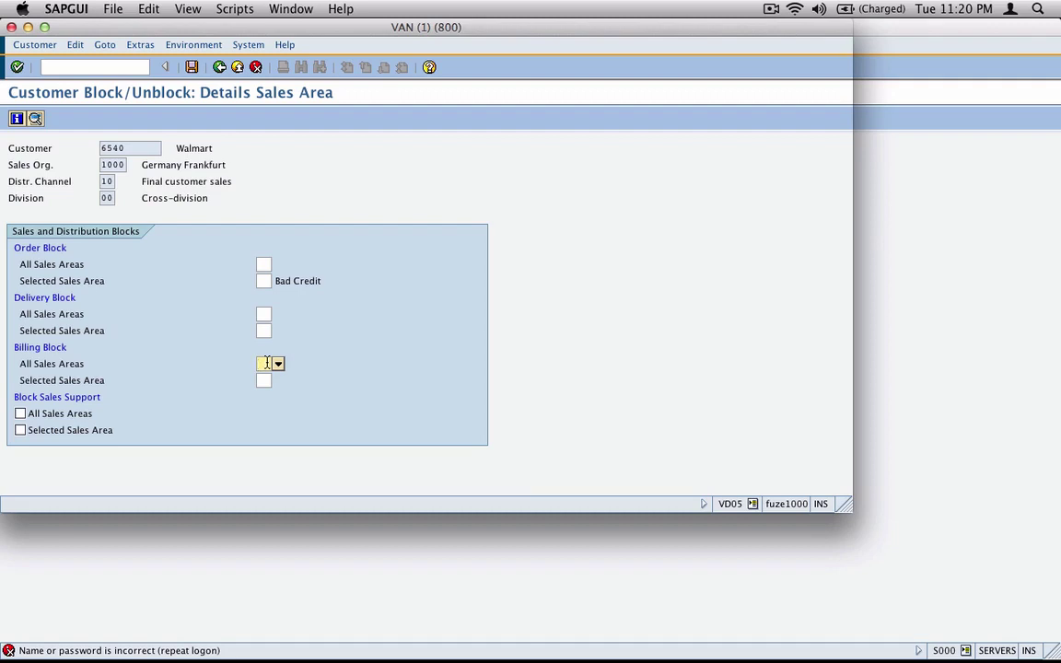
Leave the customer block details for transaction SPRO and display the SAP Reference IMG
left_click(129, 67)
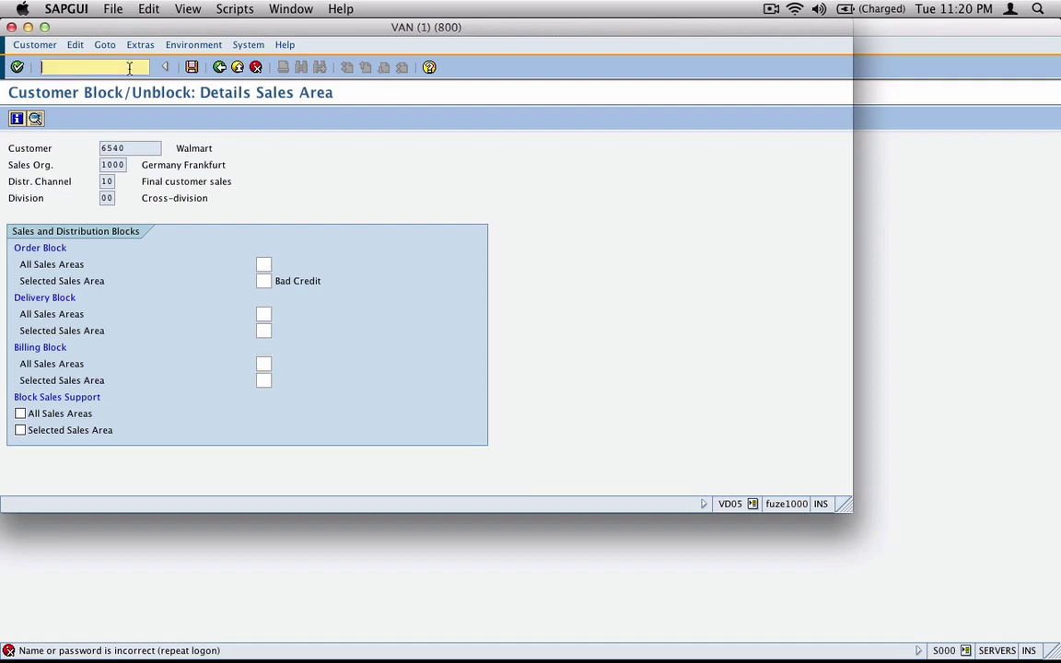
type("/nspro")
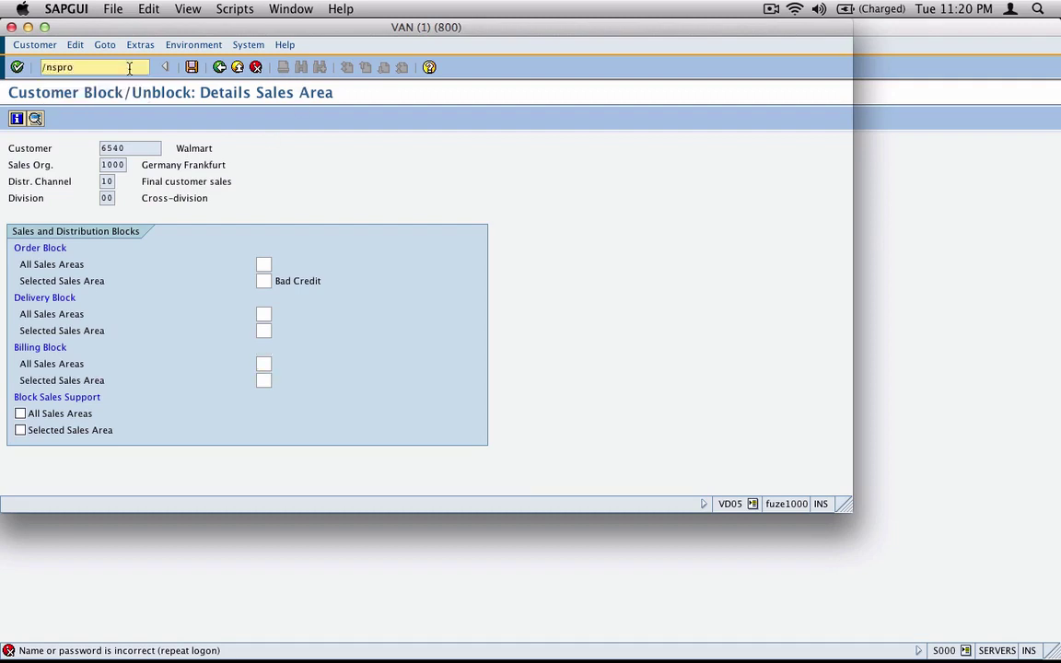
key("Return")
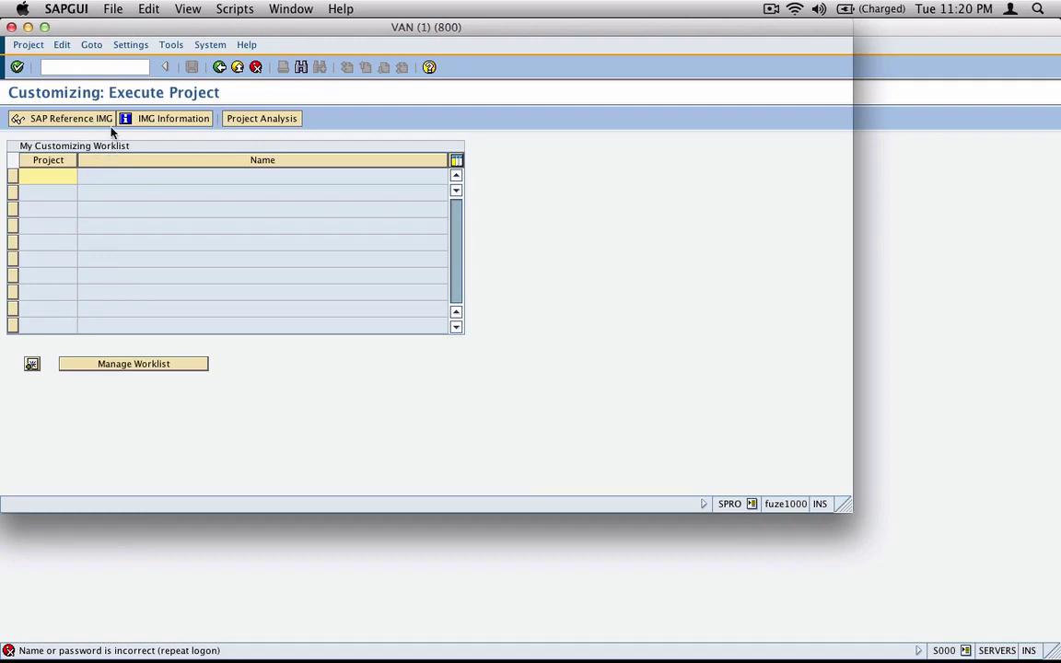
left_click(90, 119)
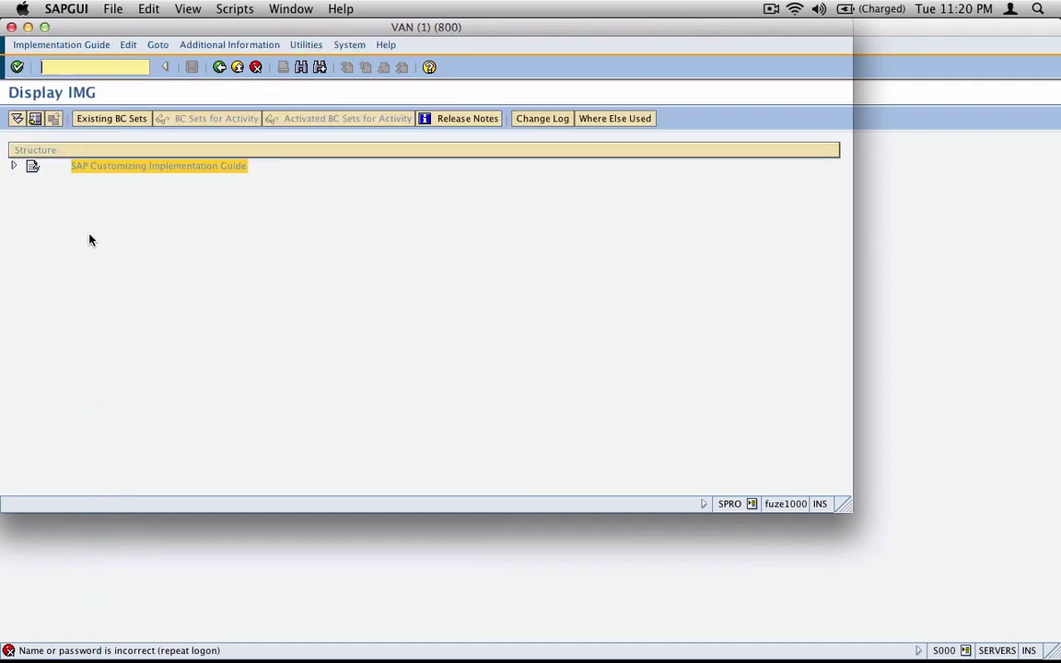
Expand Sales and Distribution, Sales and Sales Documents in the implementation guide and select Define And Assign Reason For Blocking
left_click(14, 166)
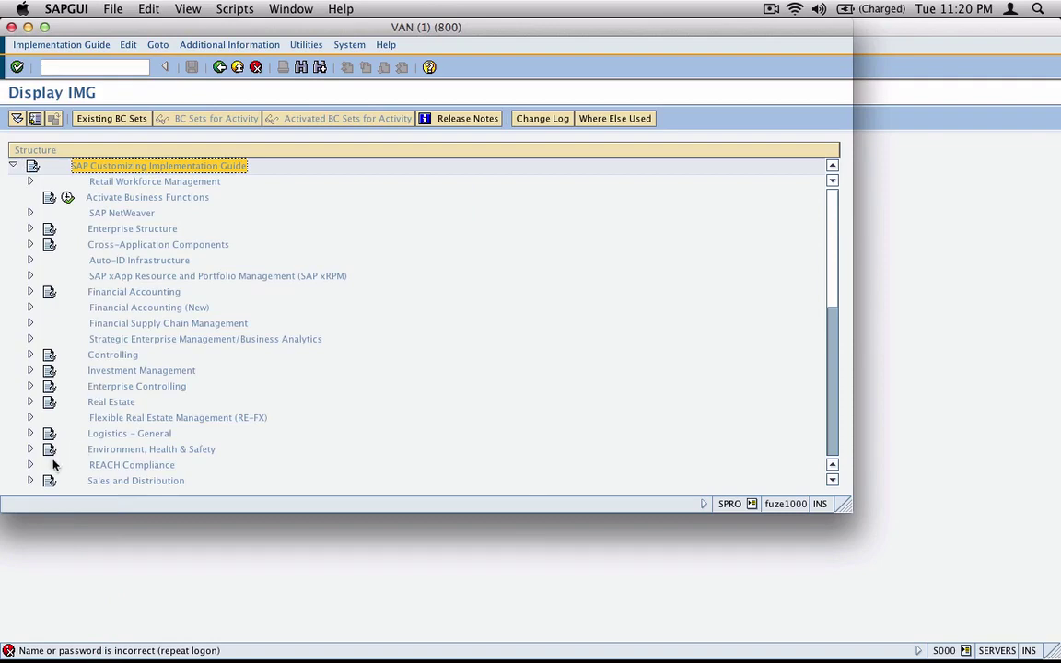
left_click(29, 480)
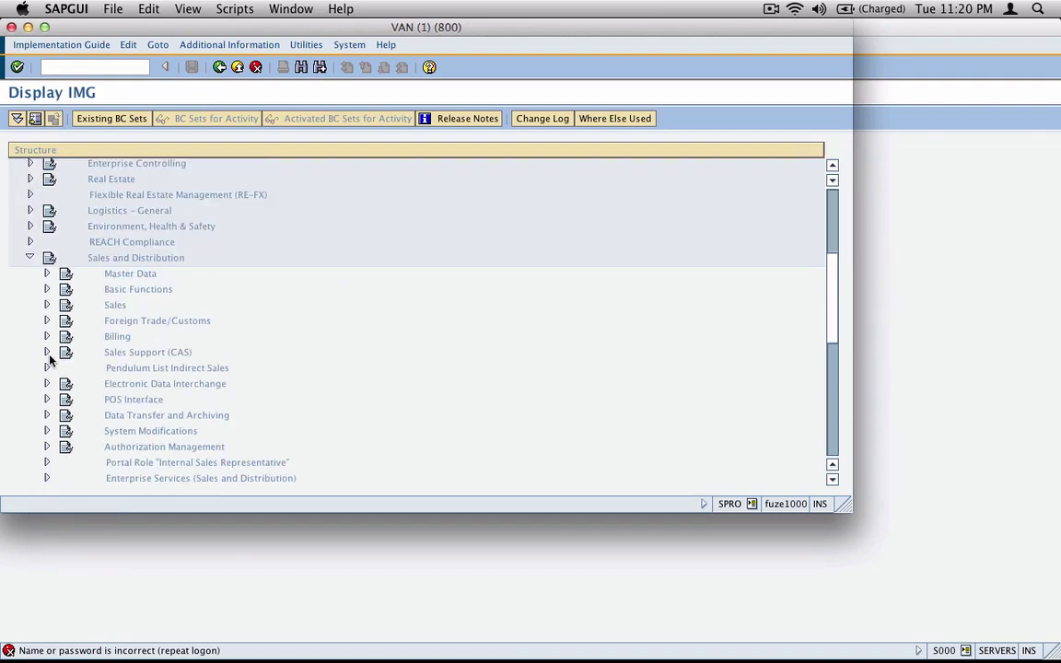
left_click(47, 305)
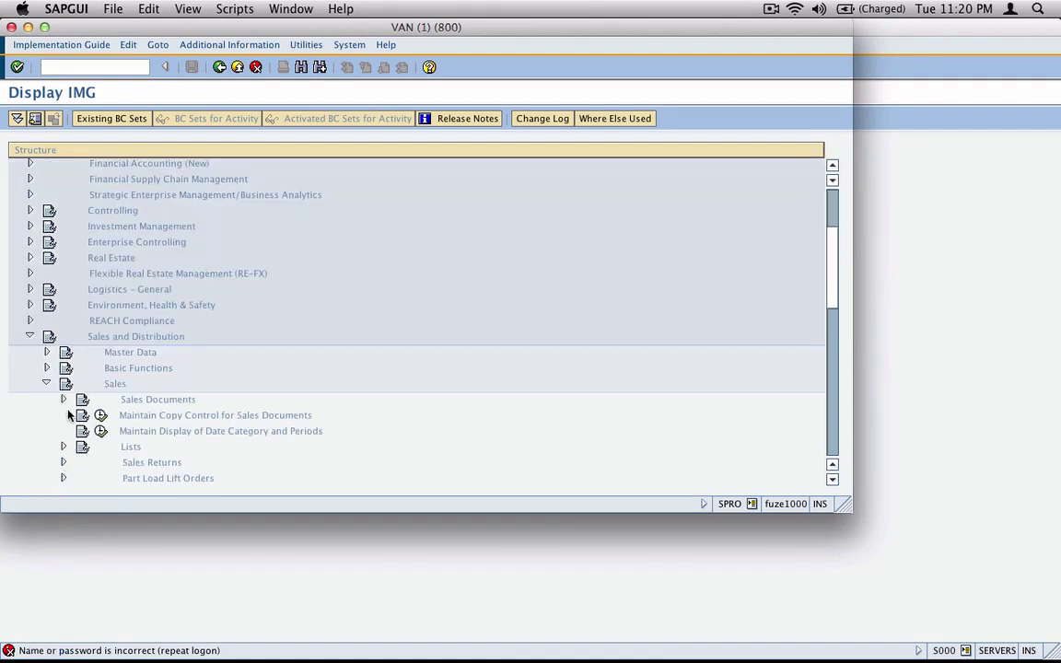
left_click(62, 398)
left_click(160, 371)
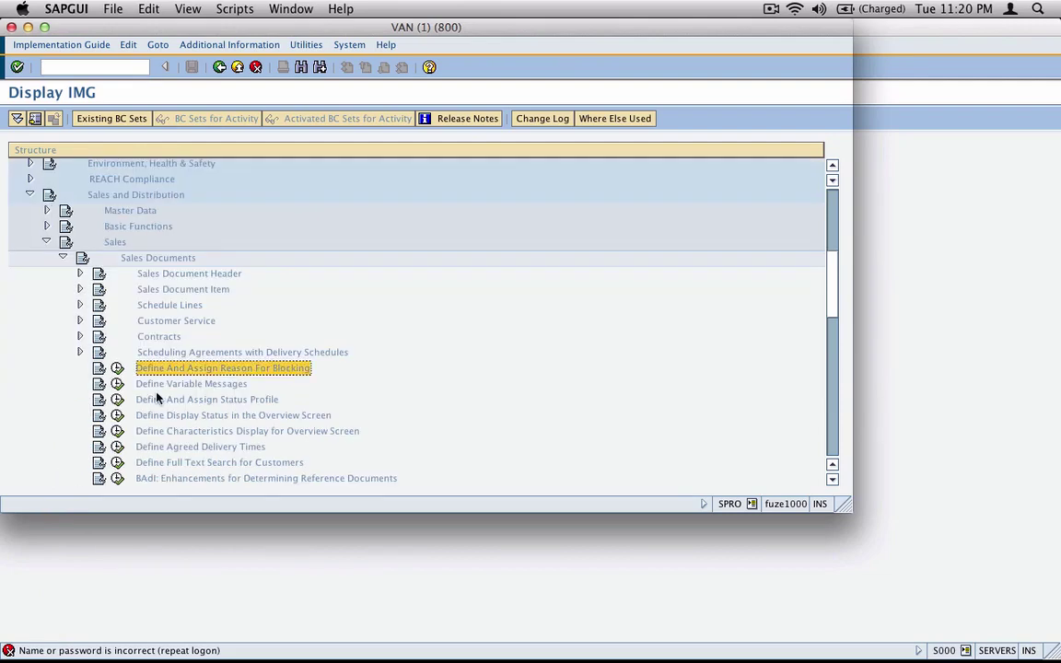
Execute Define And Assign Reason For Blocking and capture a screenshot of the upper part of the activity list
key("super+Tab")
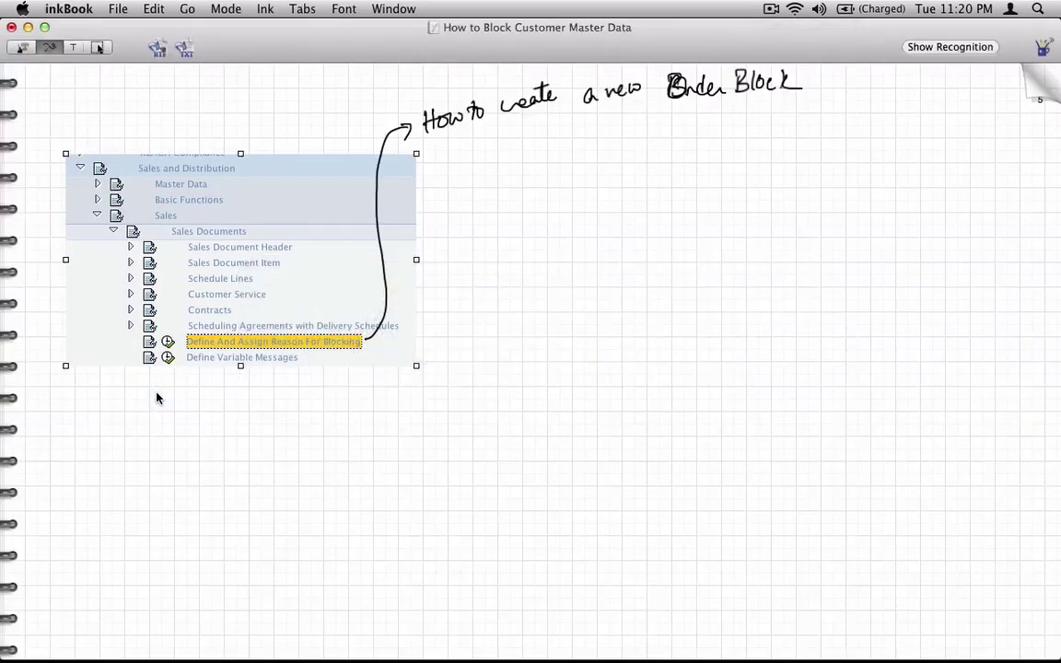
key("super+Tab")
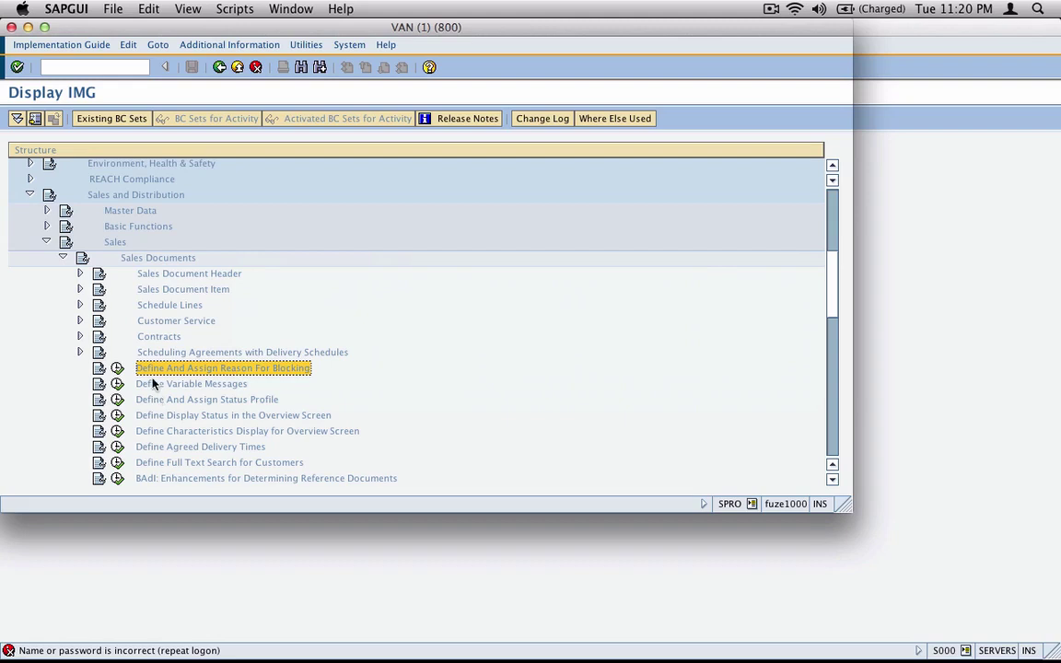
left_click(117, 368)
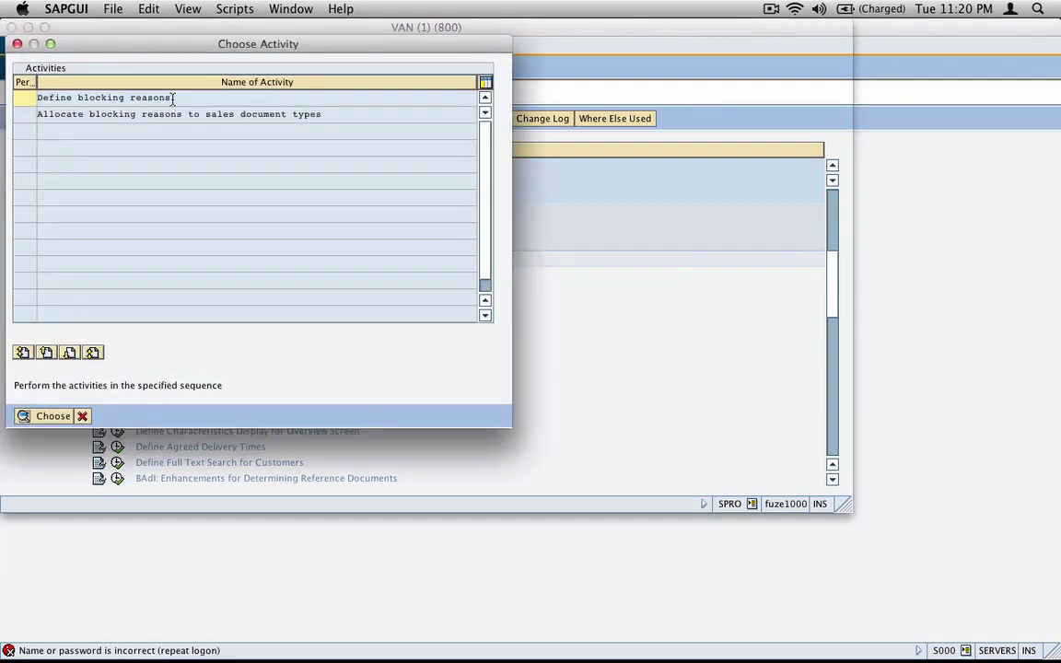
left_click_drag(154, 96, 35, 96)
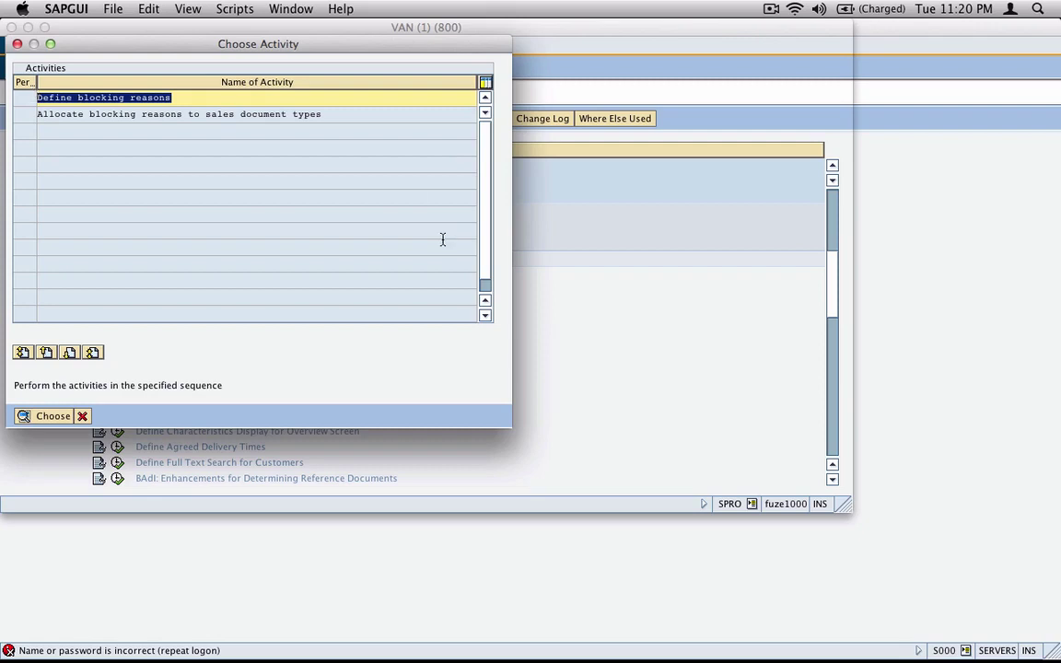
left_click(126, 97)
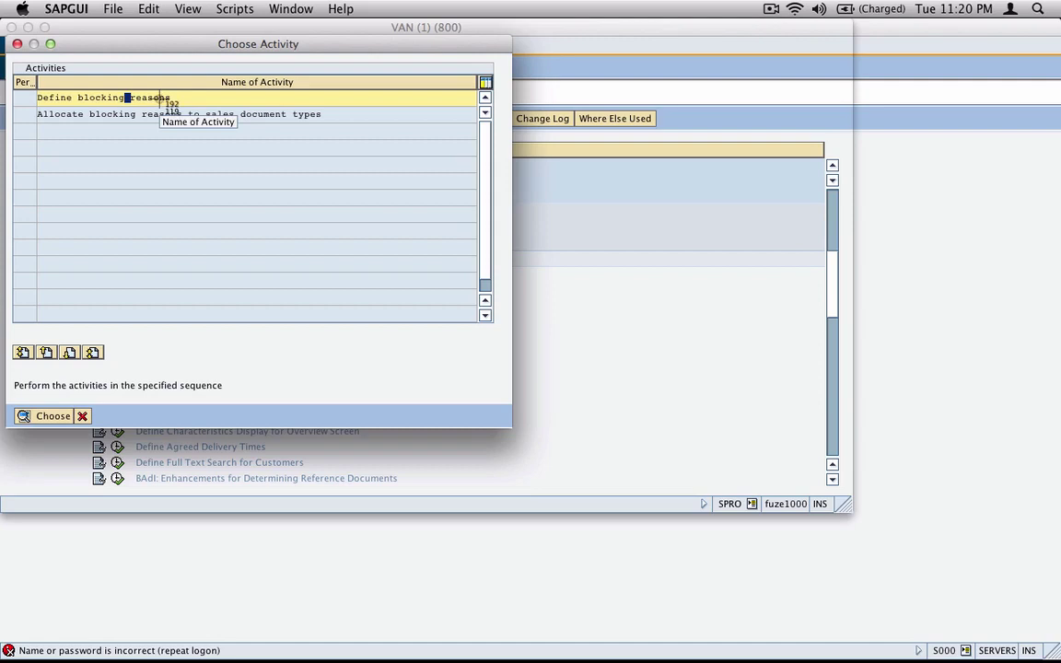
left_click_drag(11, 58, 502, 212)
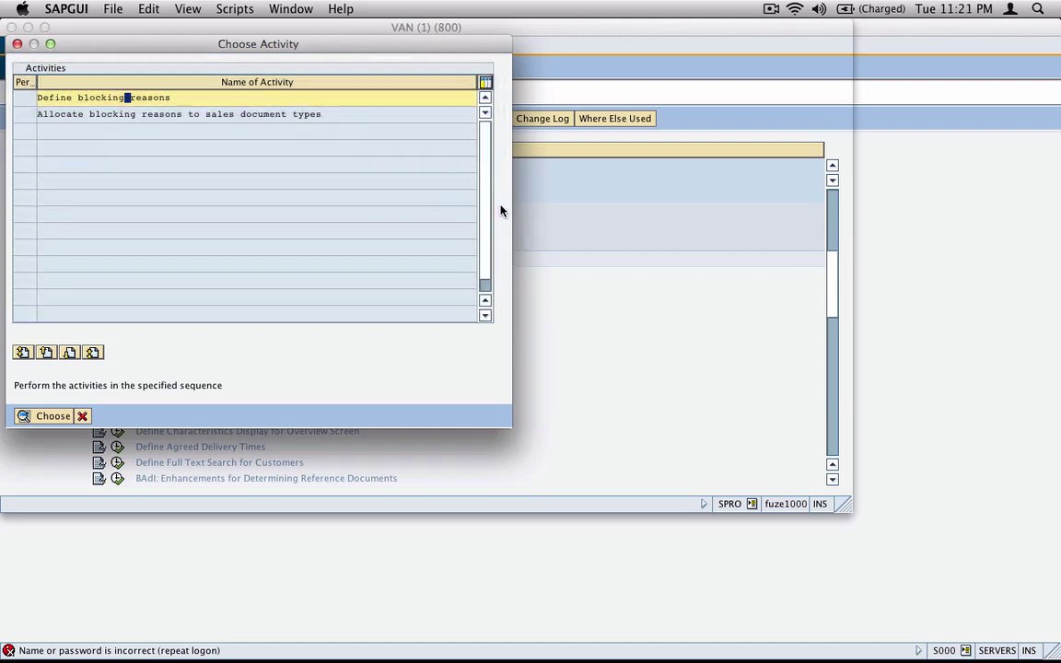
Switch to inkBook, place the captured activity list beside the IMG image, and draw an arrow to it from Define And Assign Reason For Blocking
key("super+Tab")
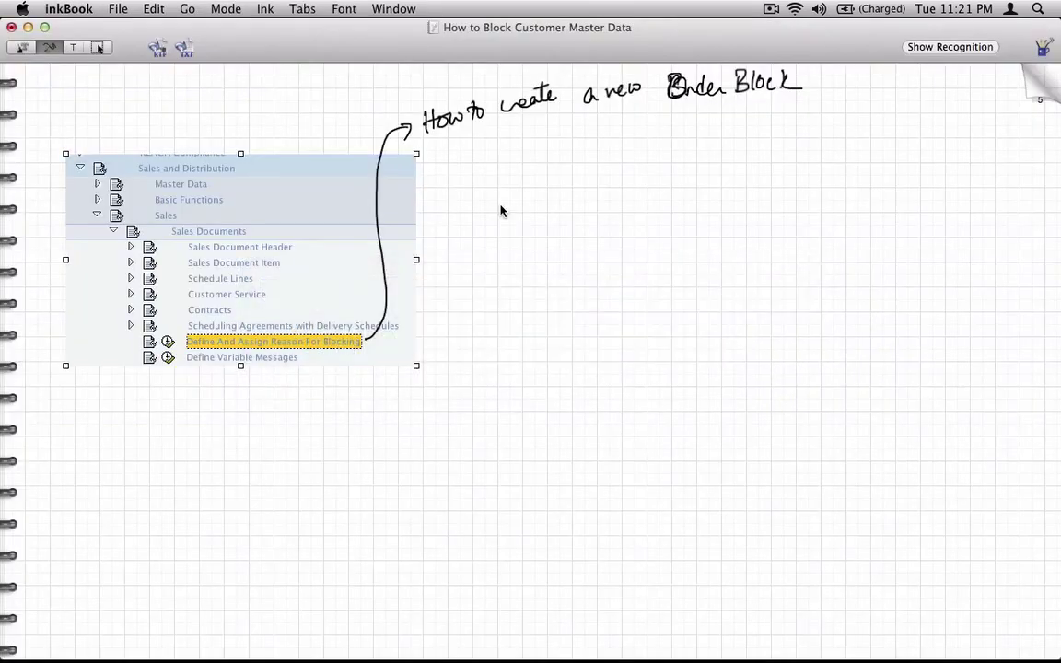
key("super+v")
left_click(97, 47)
left_click_drag(769, 300, 765, 221)
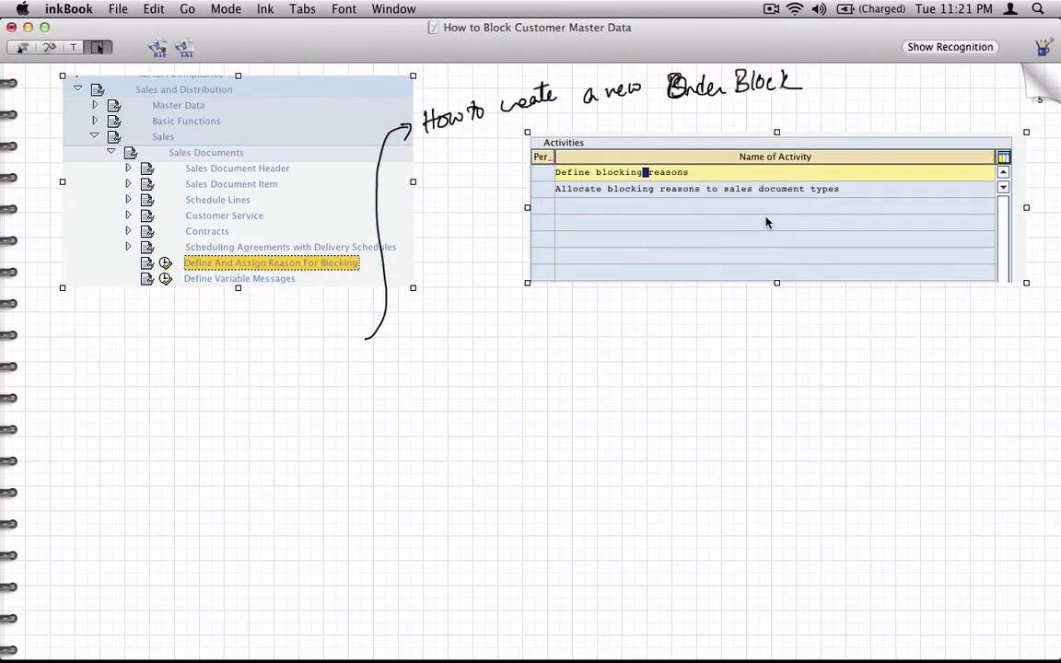
key("super+z")
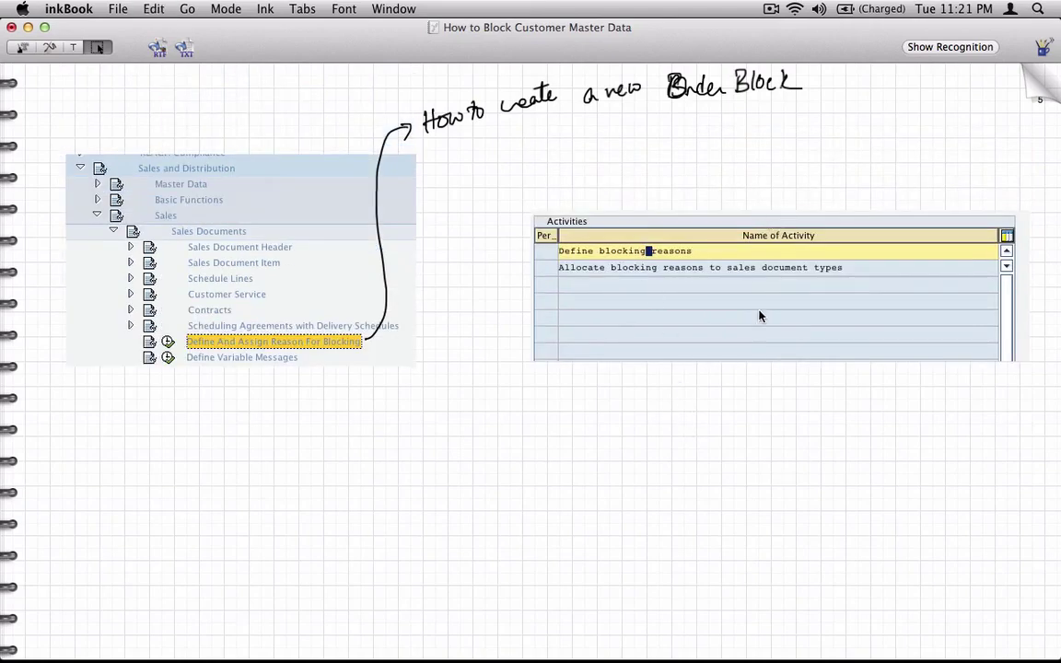
left_click_drag(760, 317, 775, 239)
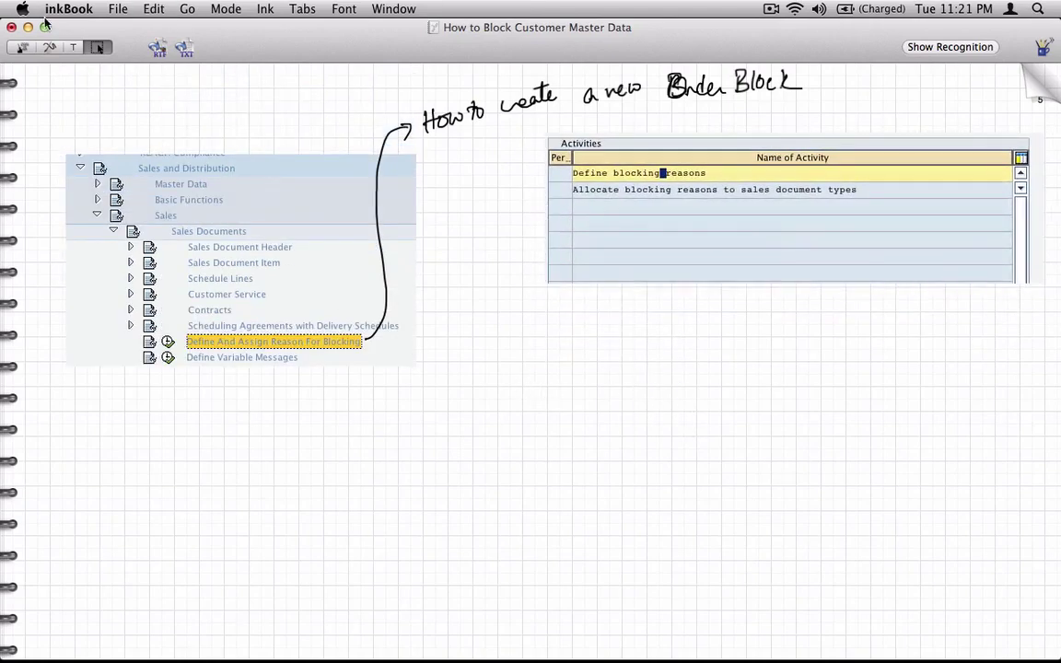
left_click(49, 47)
mouse_move(371, 346)
left_mouse_down()
mouse_move(457, 300)
mouse_move(504, 199)
mouse_move(554, 181)
left_mouse_up()
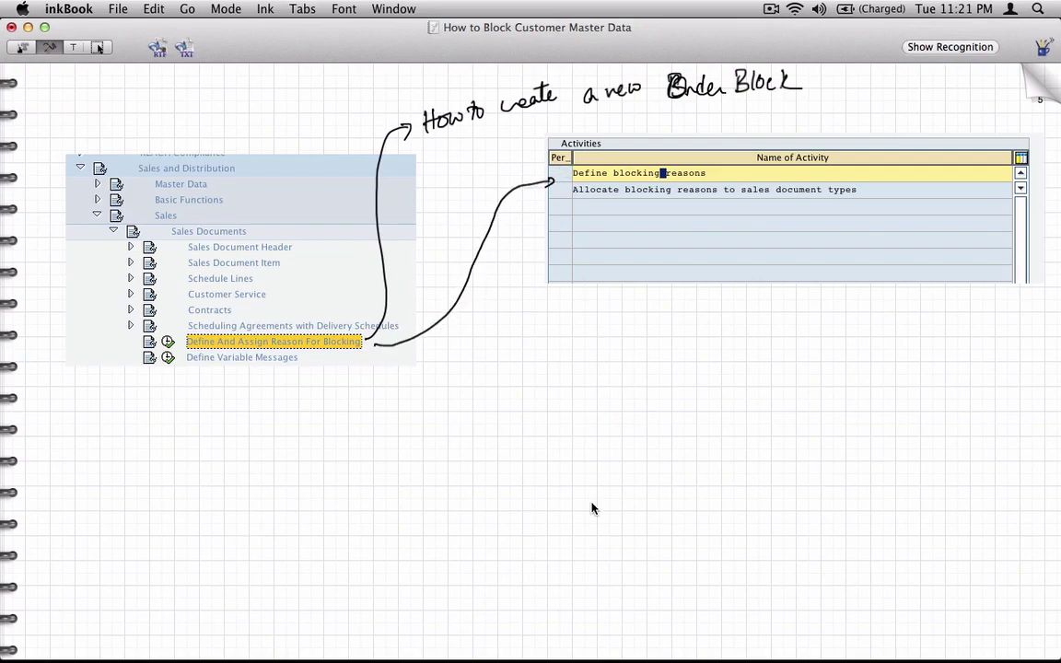
Switch to SAPGUI, open Define blocking reasons, and enter a new entry with language EZ, order block Z6 and description "poor credit"
key("super+Tab")
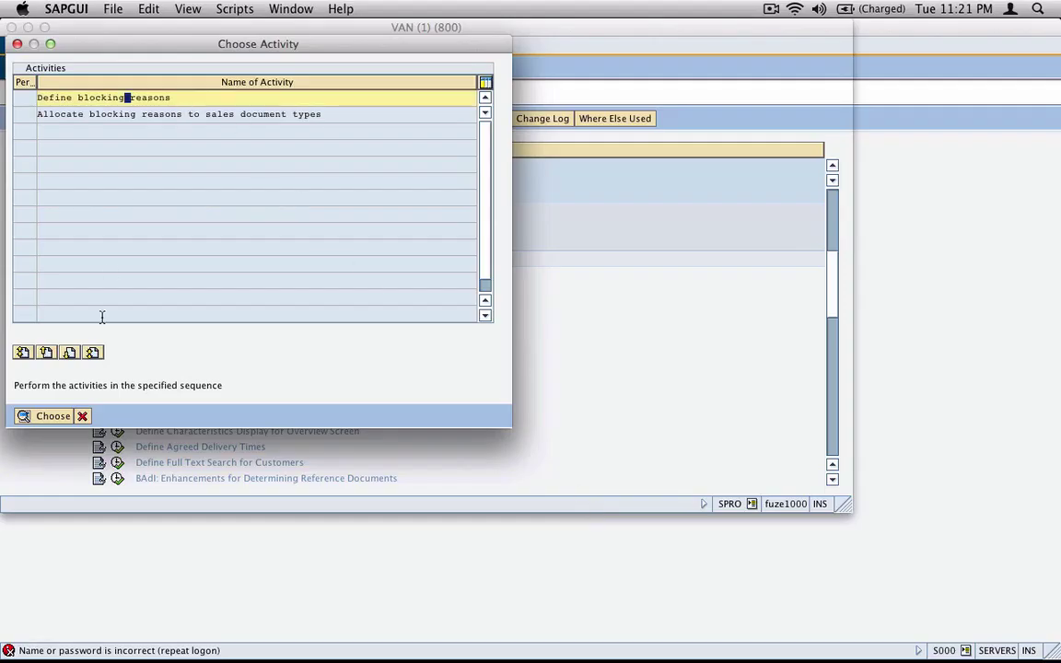
left_click(50, 417)
left_click(55, 119)
type("EZ")
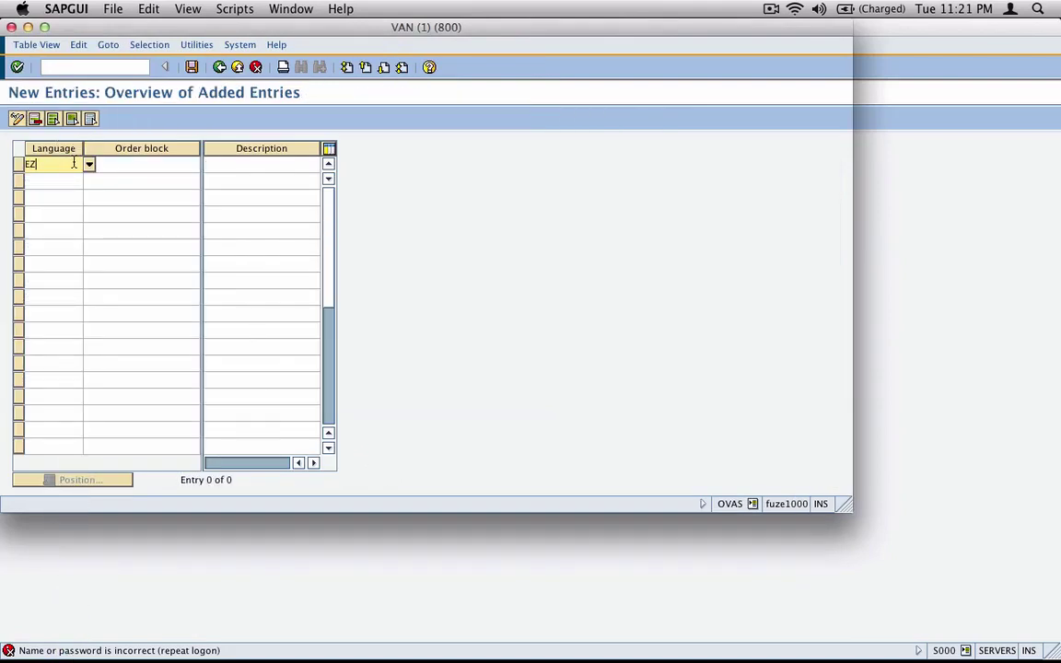
key("Tab")
type("Z6")
key("Tab")
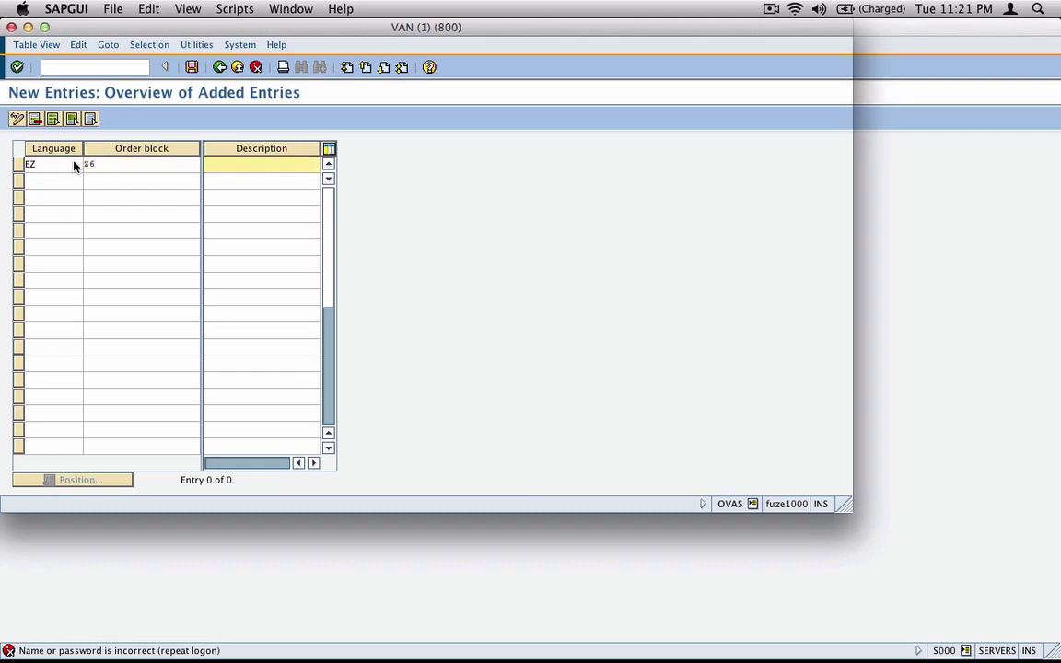
type("poor credit")
key("Return")
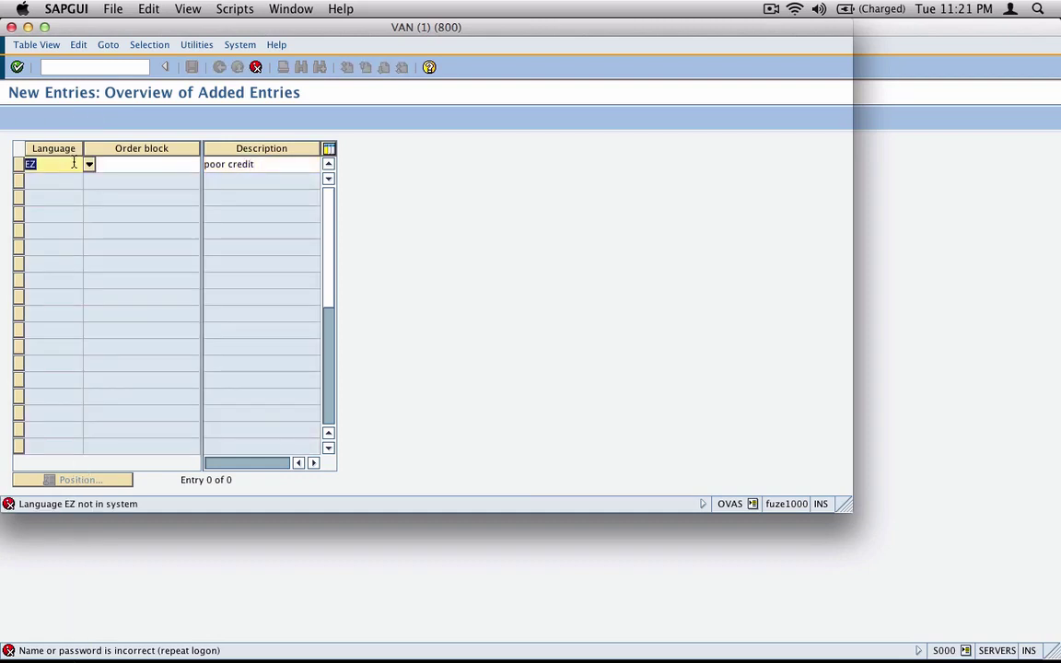
Correct the language of the new Z6 blocking reason to EN and validate the entry
left_click(69, 162)
key("BackSpace")
key("BackSpace")
type("z")
key("BackSpace")
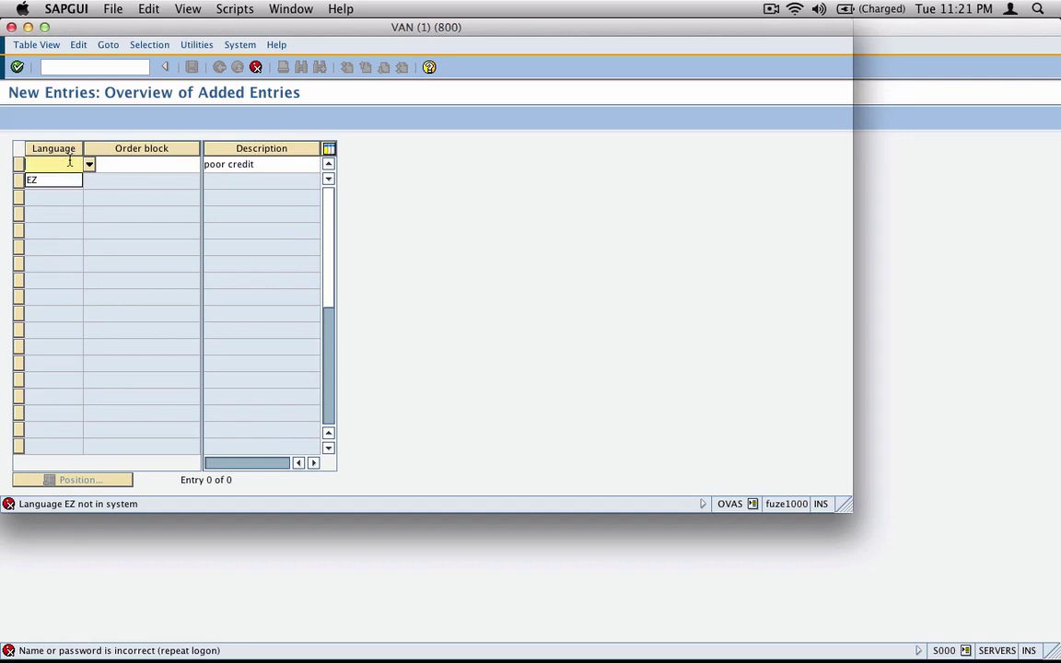
type("en")
key("Return")
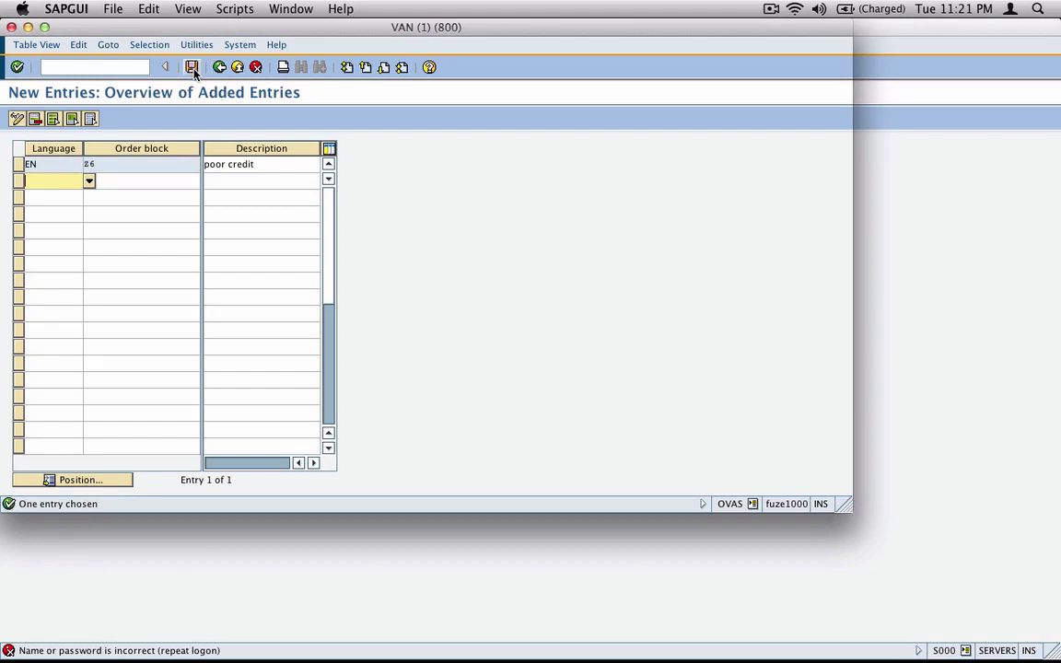
Capture a screenshot of the new blocking reason entry, then save it under the proposed customizing request and return to the activity list
key("super+shift+4")
left_click_drag(11, 75, 336, 189)
left_click(193, 68)
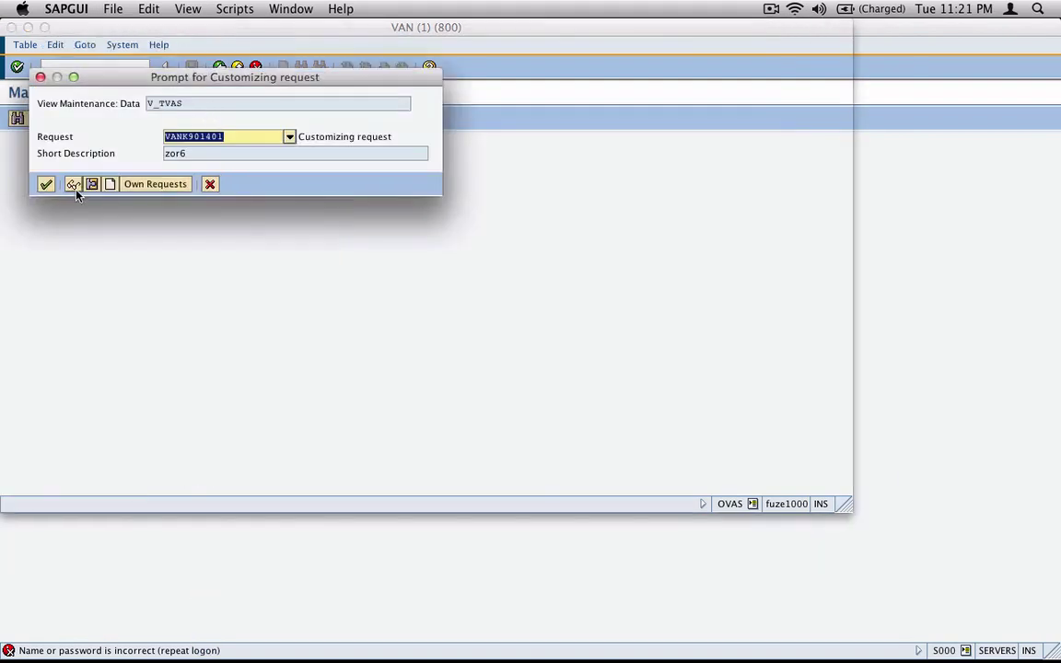
left_click(45, 183)
left_click(219, 66)
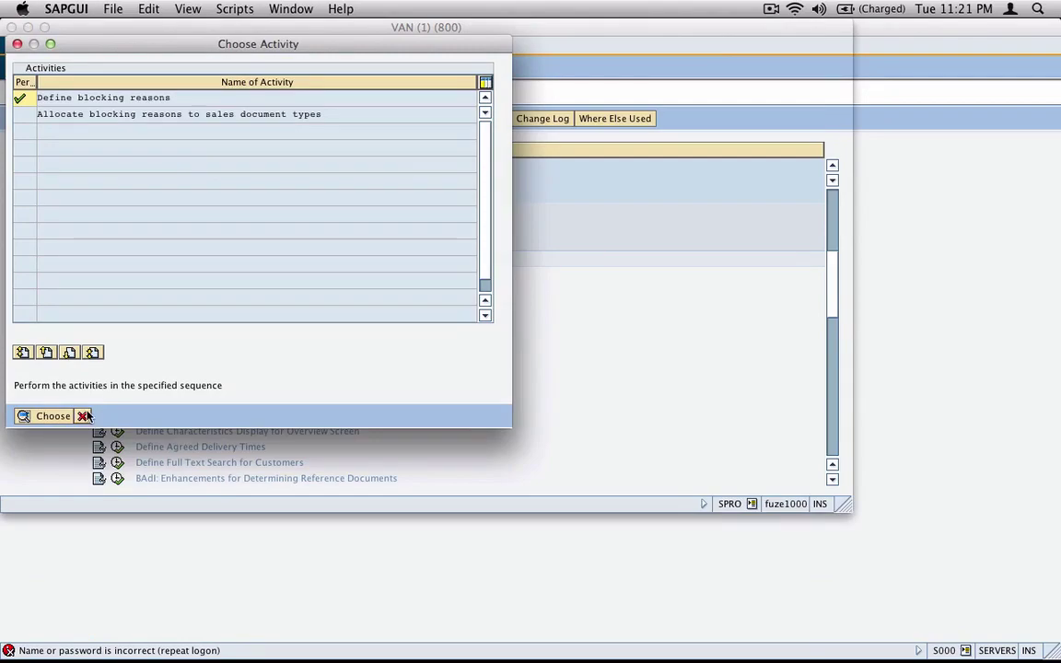
Switch to inkBook, place the captured New Entries image below the activity list, and draw an arrow to it from Define blocking reasons
key("super+Tab")
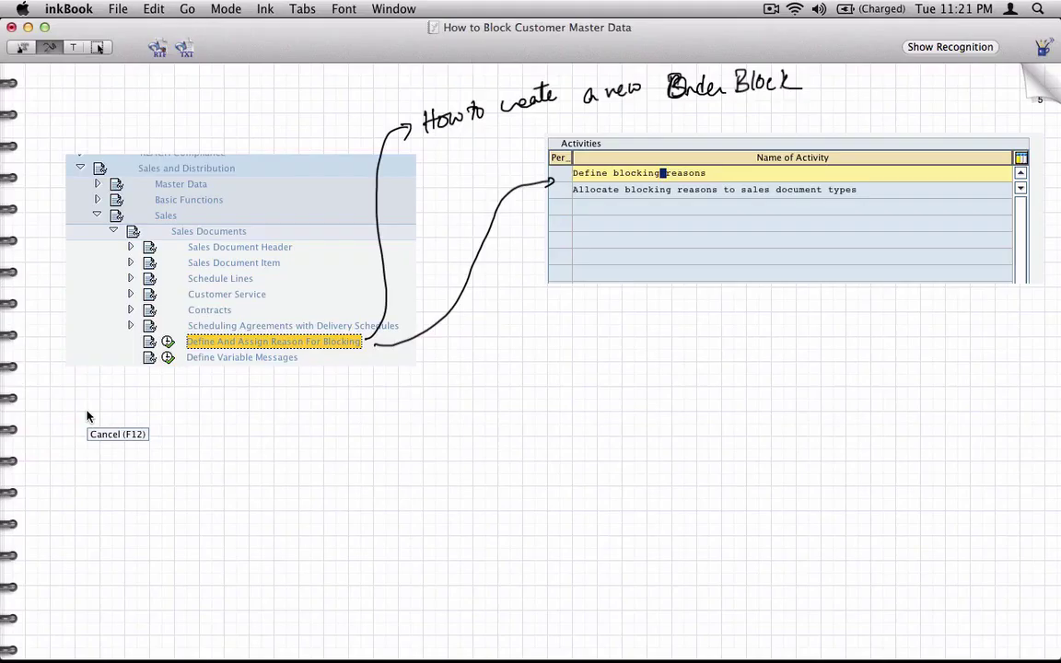
key("super+v")
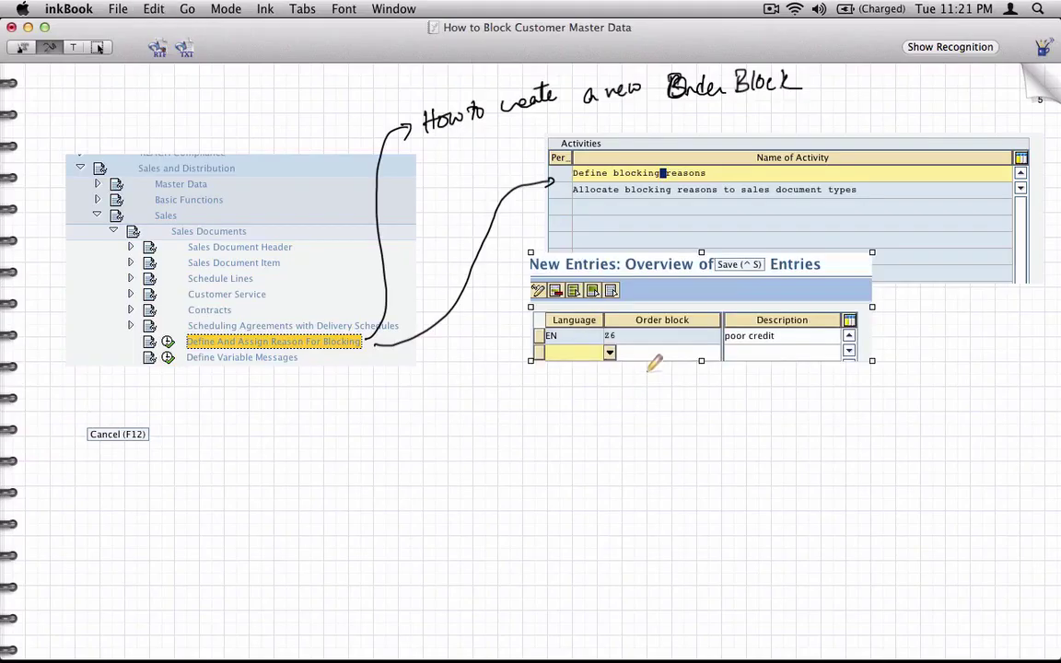
left_click(96, 47)
left_click_drag(615, 311, 675, 392)
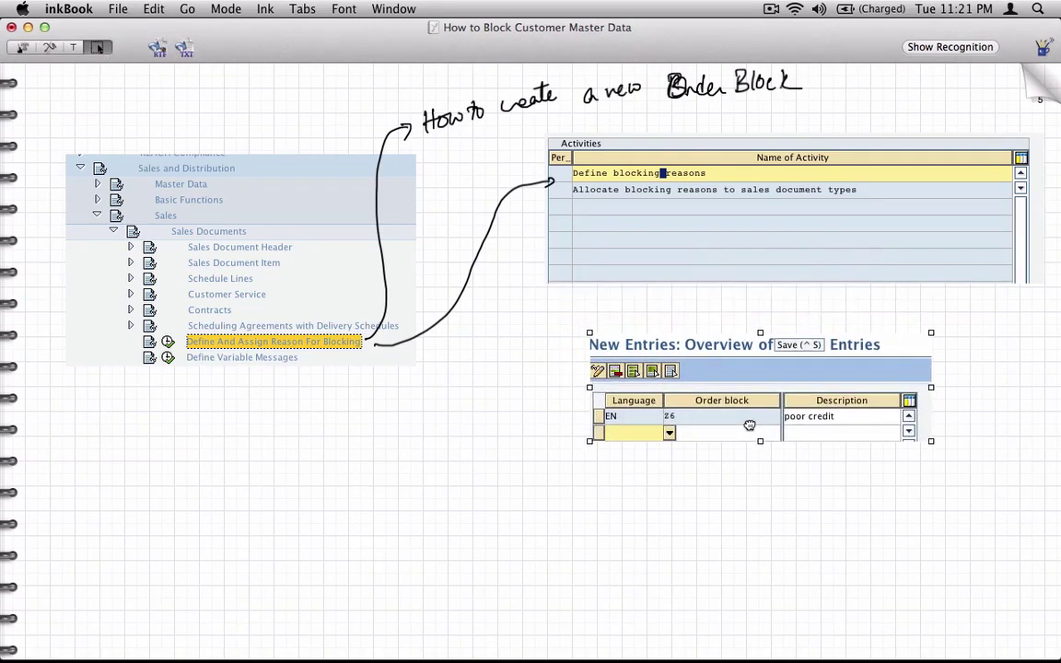
left_click(50, 47)
mouse_move(711, 172)
left_mouse_down()
mouse_move(730, 171)
mouse_move(769, 214)
mouse_move(704, 283)
mouse_move(651, 397)
mouse_move(660, 388)
left_mouse_up()
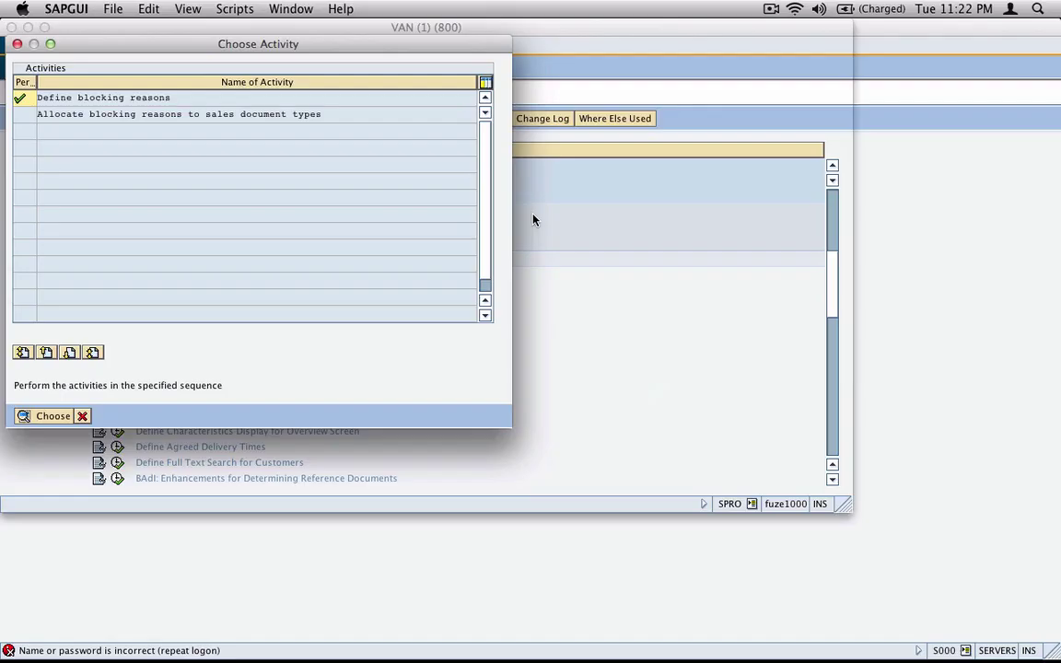
In SAPGUI, open Allocate blocking reasons to sales document types and add an entry linking order block Z6 to document type OR
double_click(341, 111)
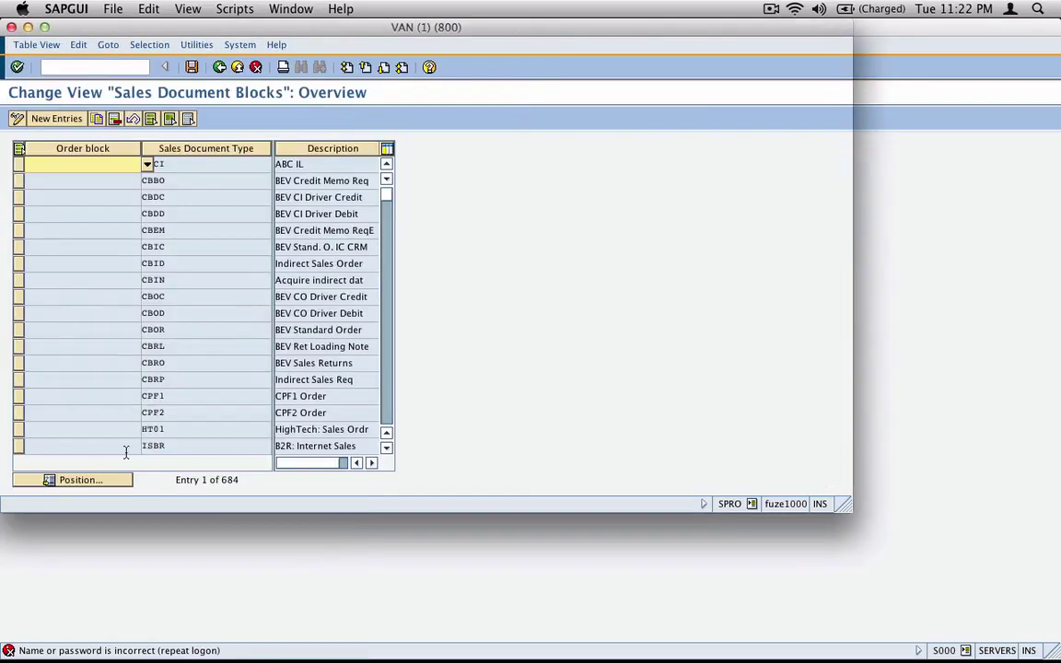
left_click(65, 119)
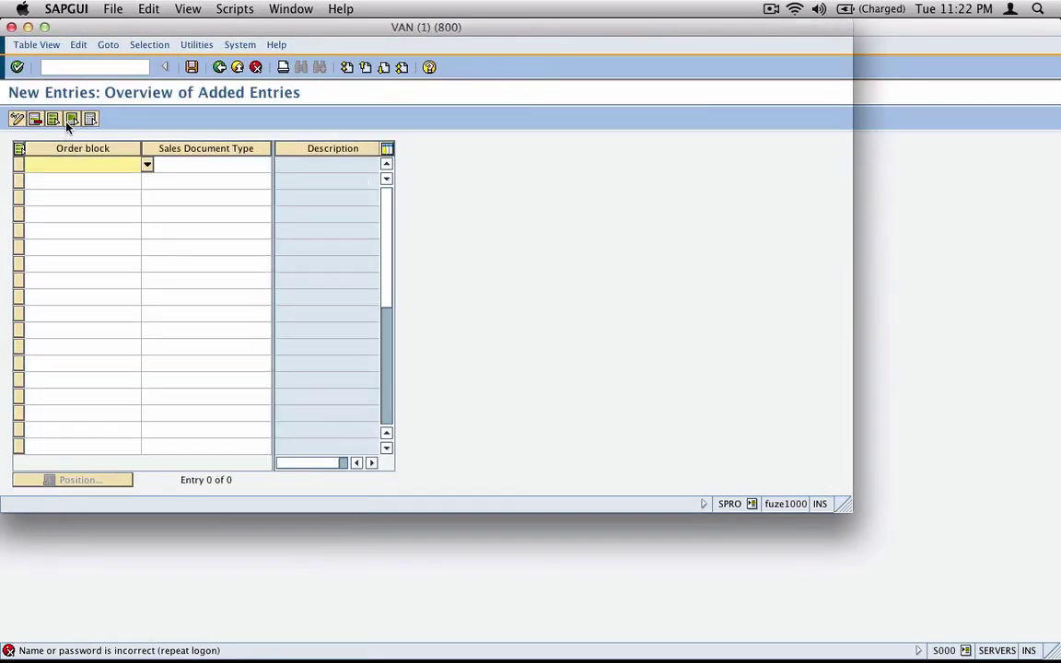
key("super+Tab")
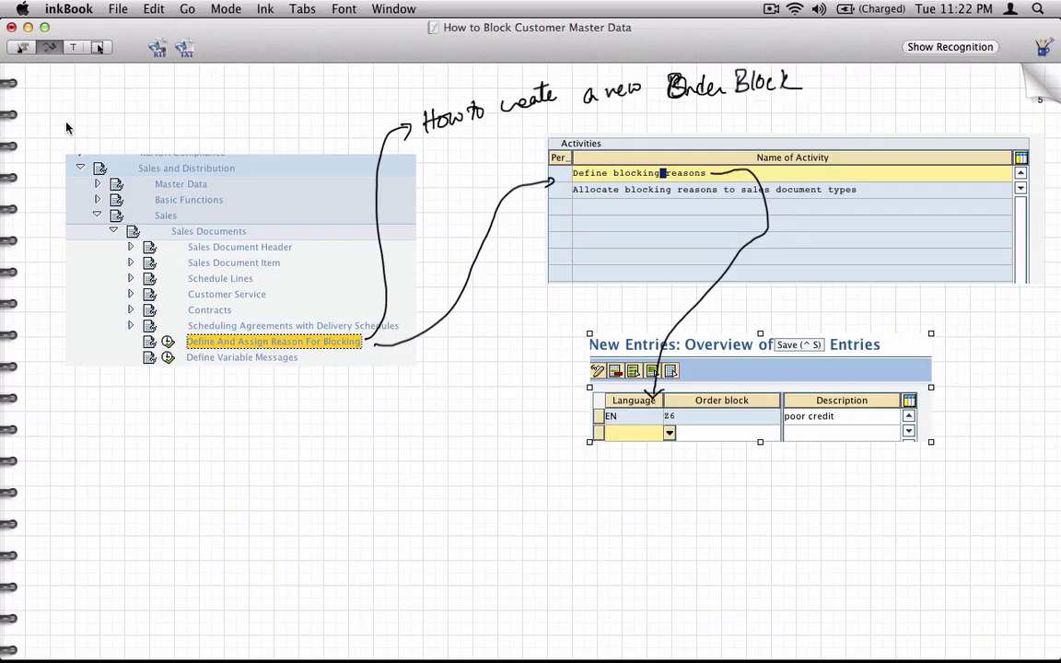
key("super+Tab")
type("0")
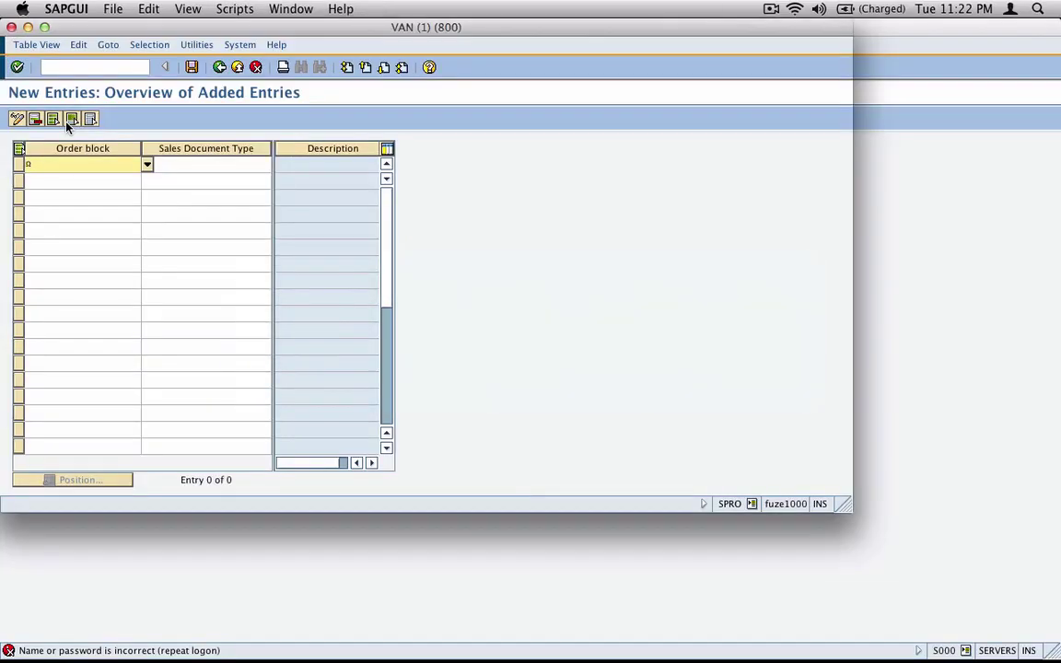
type("6")
key("Down")
key("Return")
key("Tab")
type("or")
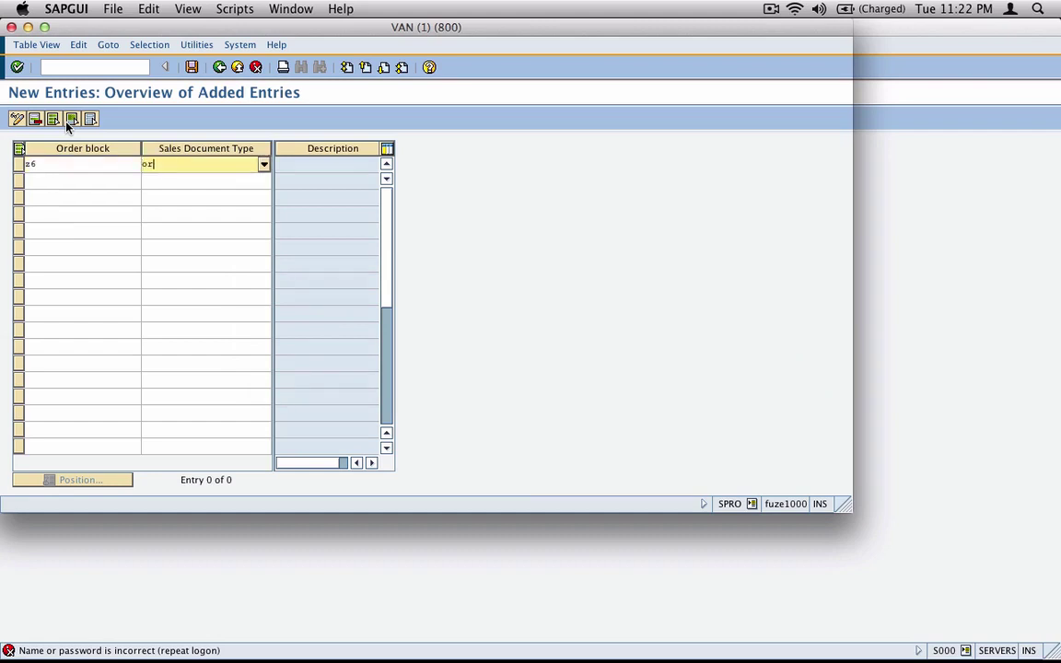
key("Return")
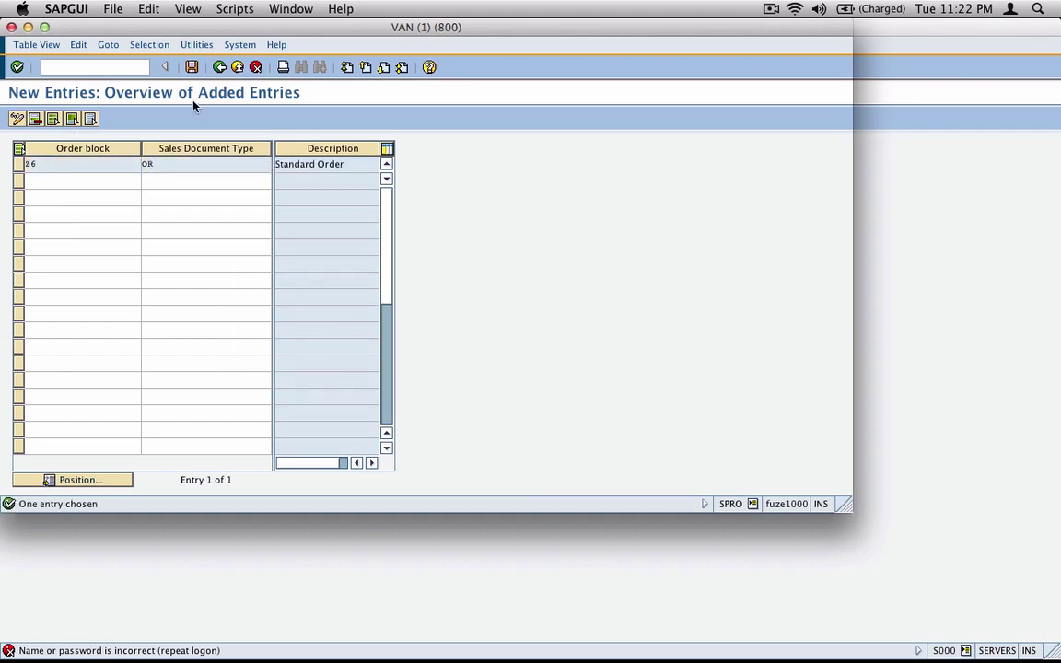
Save the new order block allocation under the proposed customizing request and return to the Sales Document Blocks overview
left_click(191, 67)
left_click(46, 183)
left_click(191, 67)
left_click(219, 67)
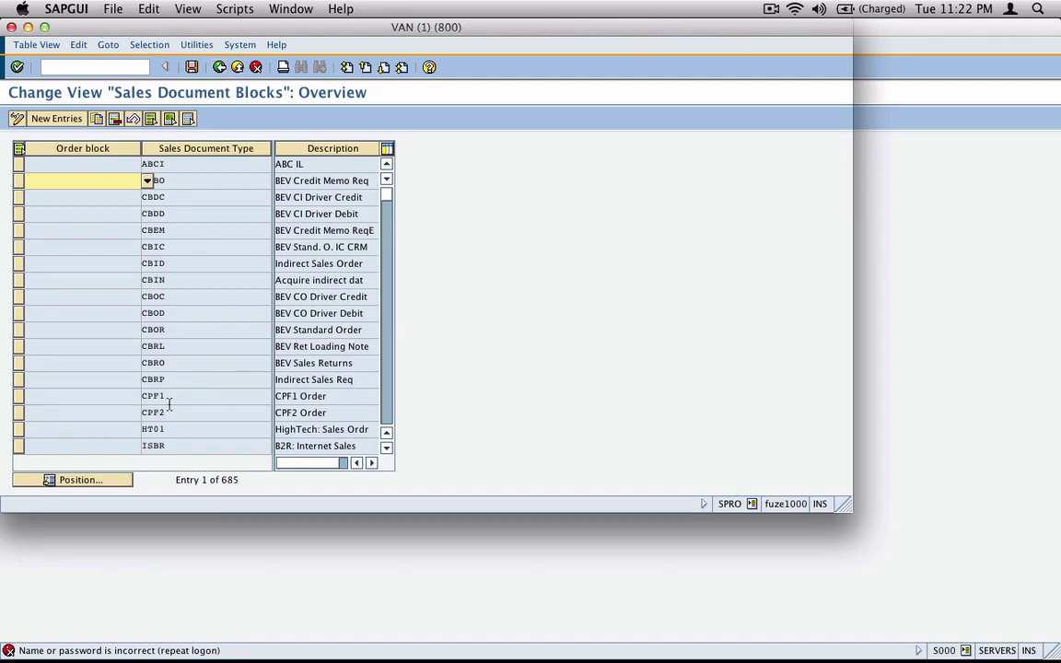
Position the Sales Document Blocks overview at order block Z6 and capture a screenshot of its header and first rows
left_click(109, 482)
type("z6")
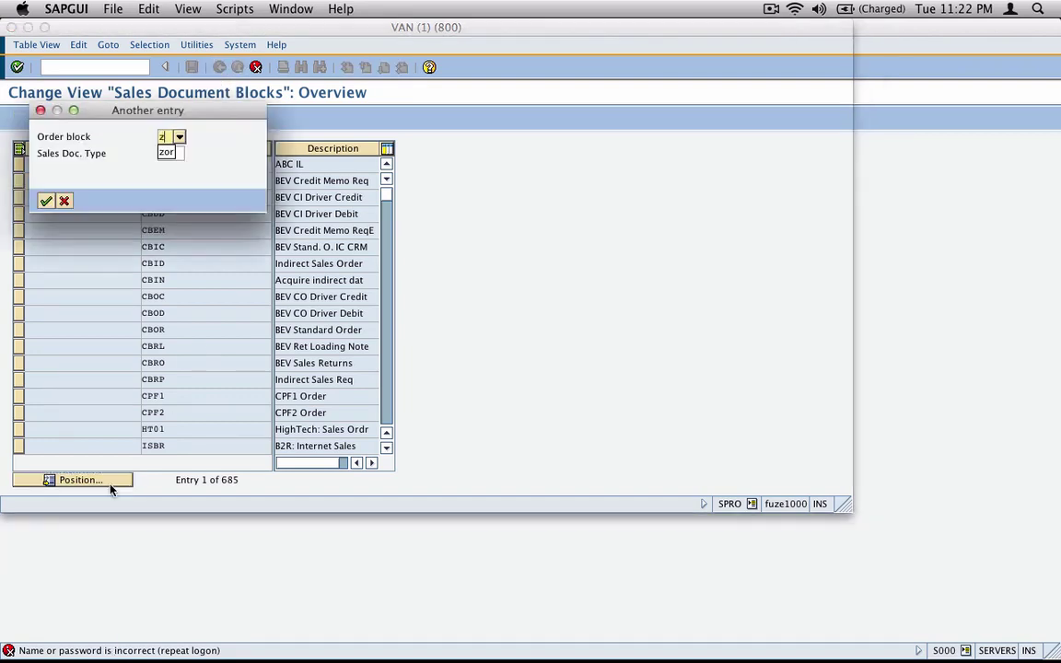
key("Tab")
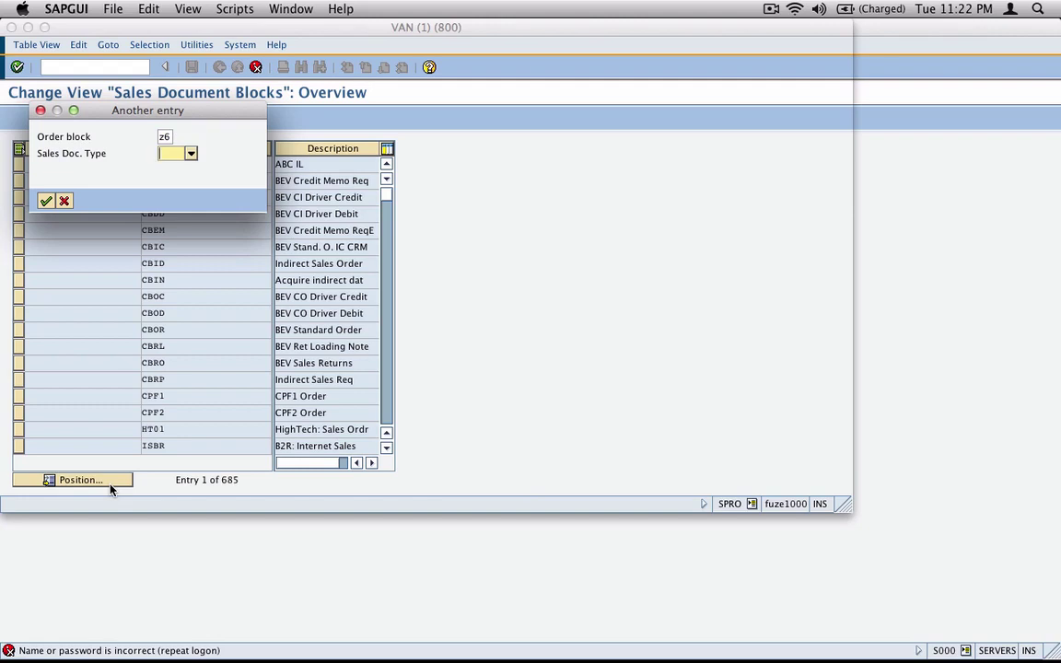
key("Return")
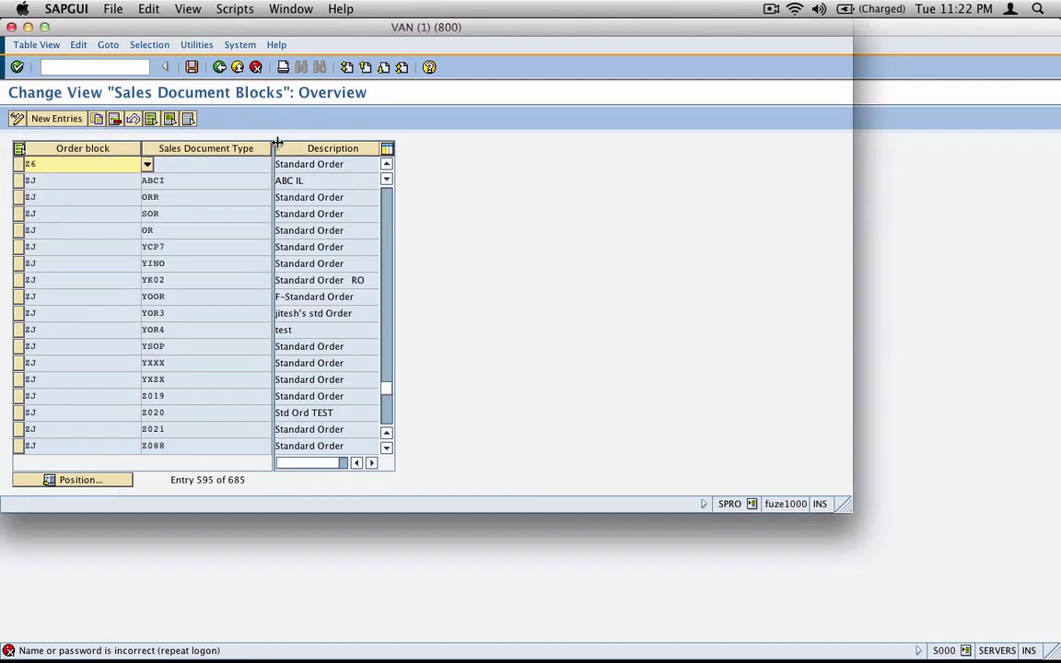
left_click(316, 167)
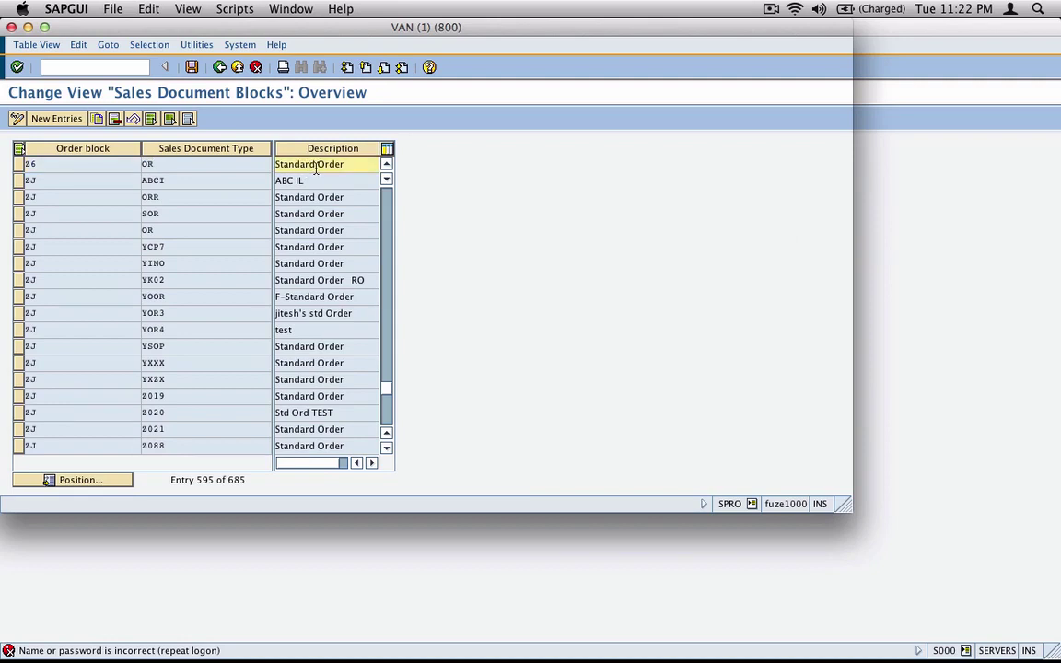
key("super+shift+4")
left_click_drag(12, 88, 416, 206)
Switch to inkBook, paste the captured Sales Document Blocks overview and place it on its own below the New Entries image
key("super+Tab")
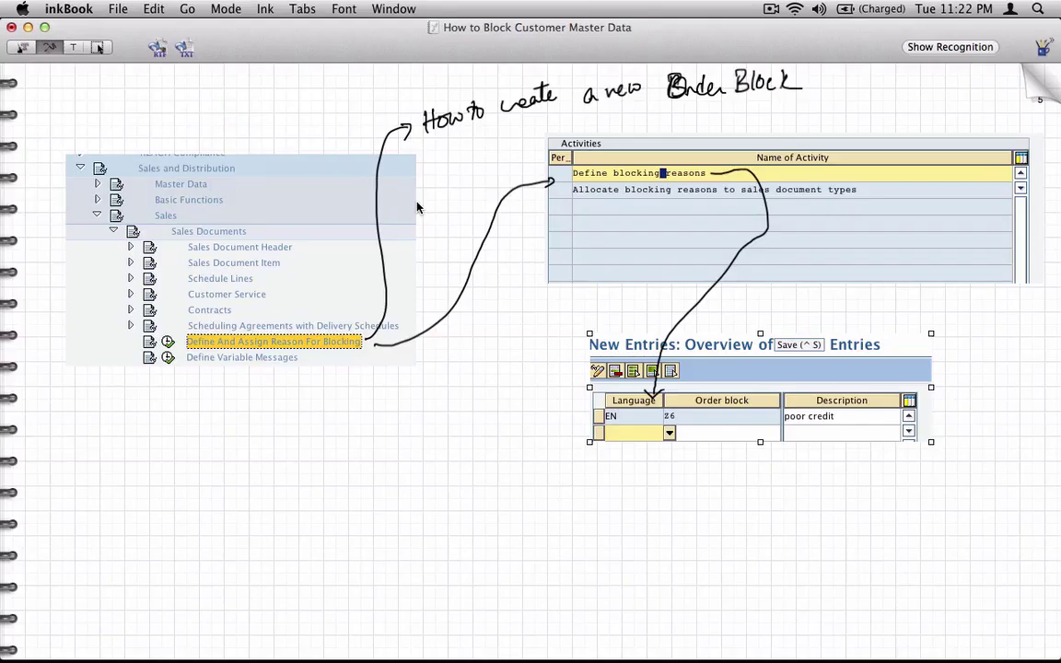
key("super+v")
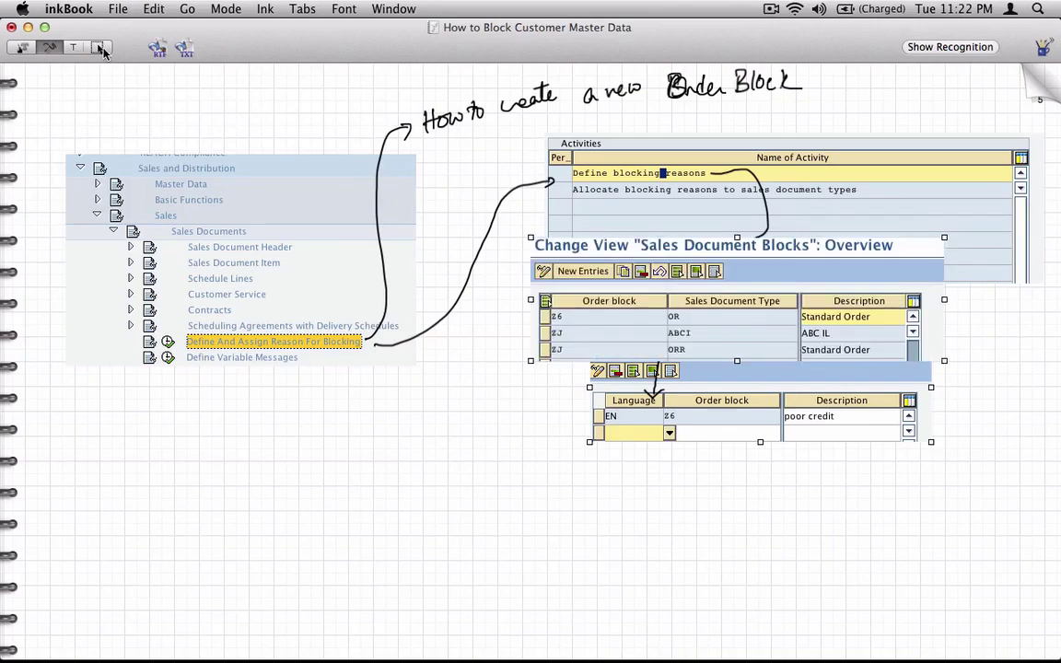
left_click(103, 50)
left_click_drag(559, 318, 555, 426)
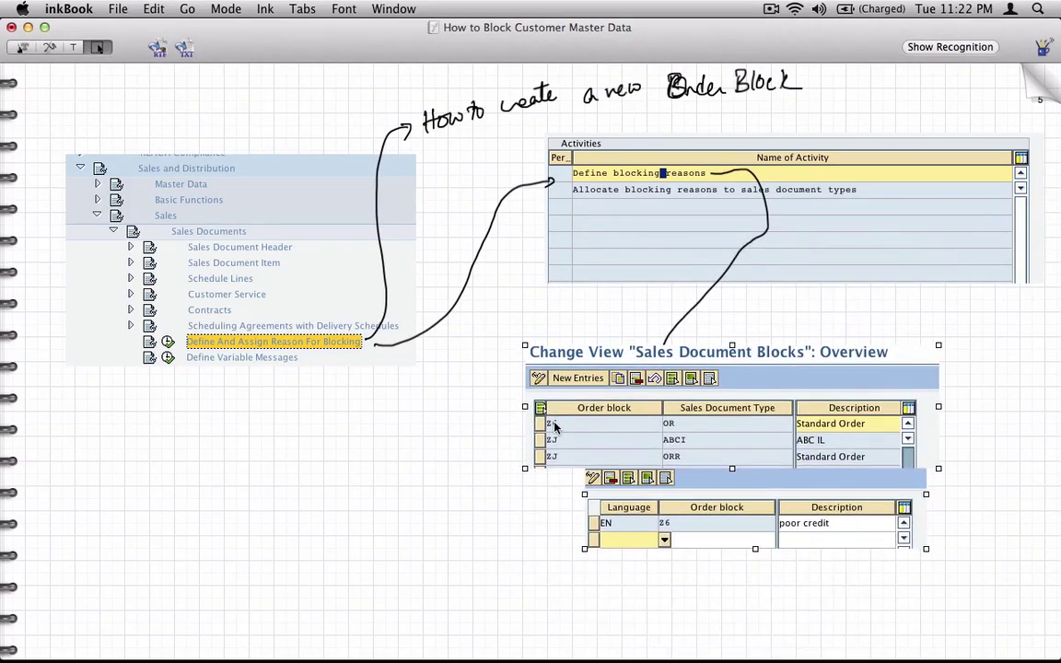
key("super+z")
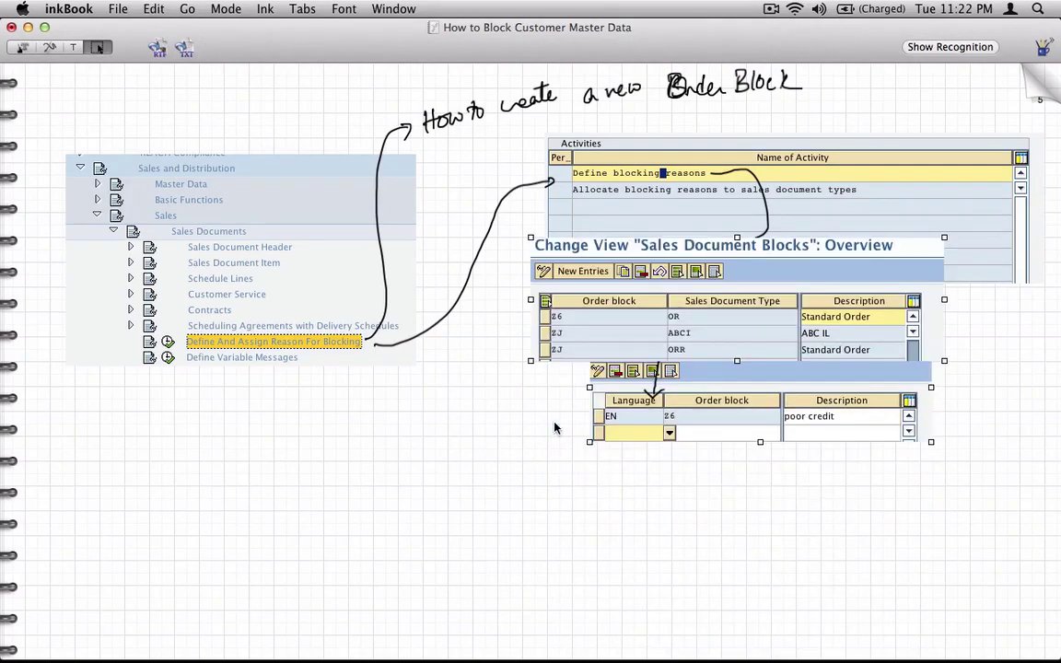
left_click(445, 388)
left_click_drag(564, 314, 569, 619)
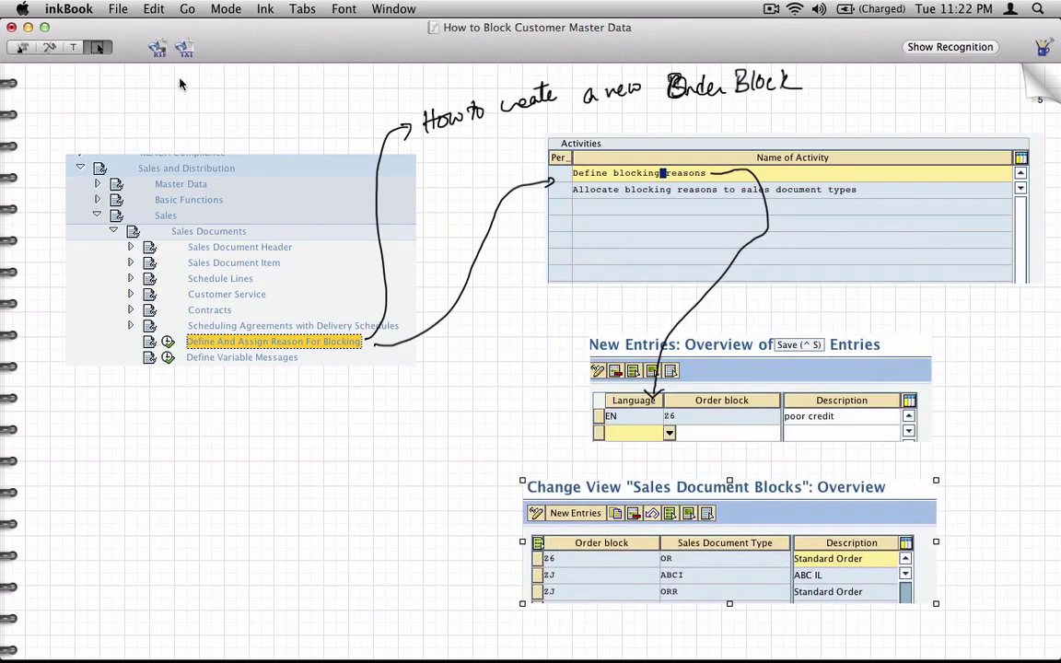
Draw an arrow from Allocate blocking reasons to the Sales Document Blocks image, then insert a new page after this one
left_click(50, 47)
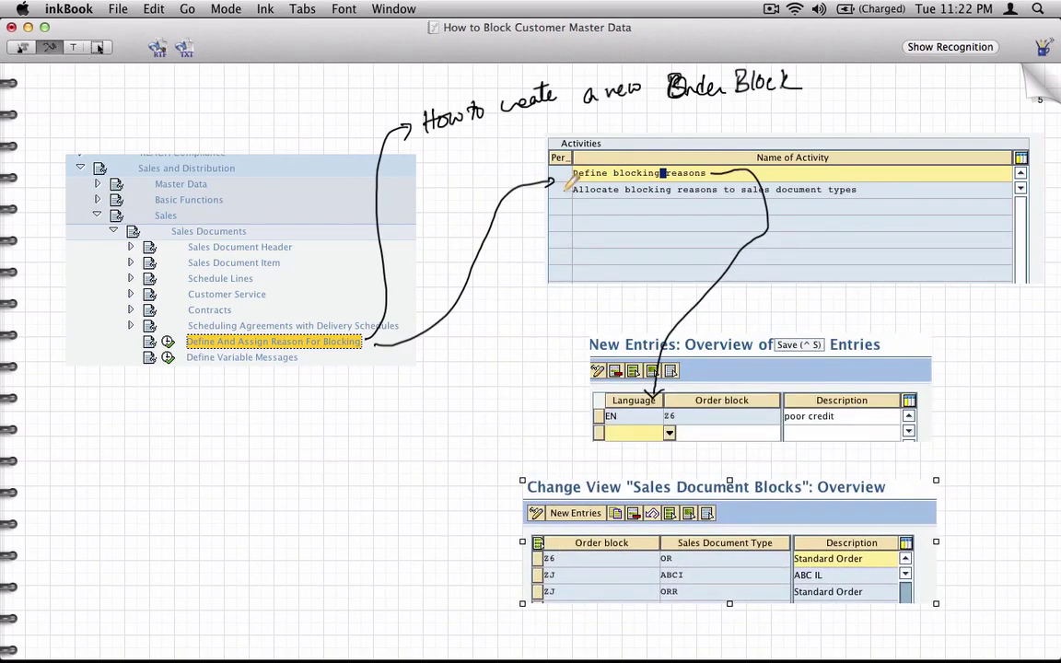
mouse_move(561, 191)
left_mouse_down()
mouse_move(479, 433)
mouse_move(473, 532)
mouse_move(506, 548)
mouse_move(498, 559)
left_mouse_up()
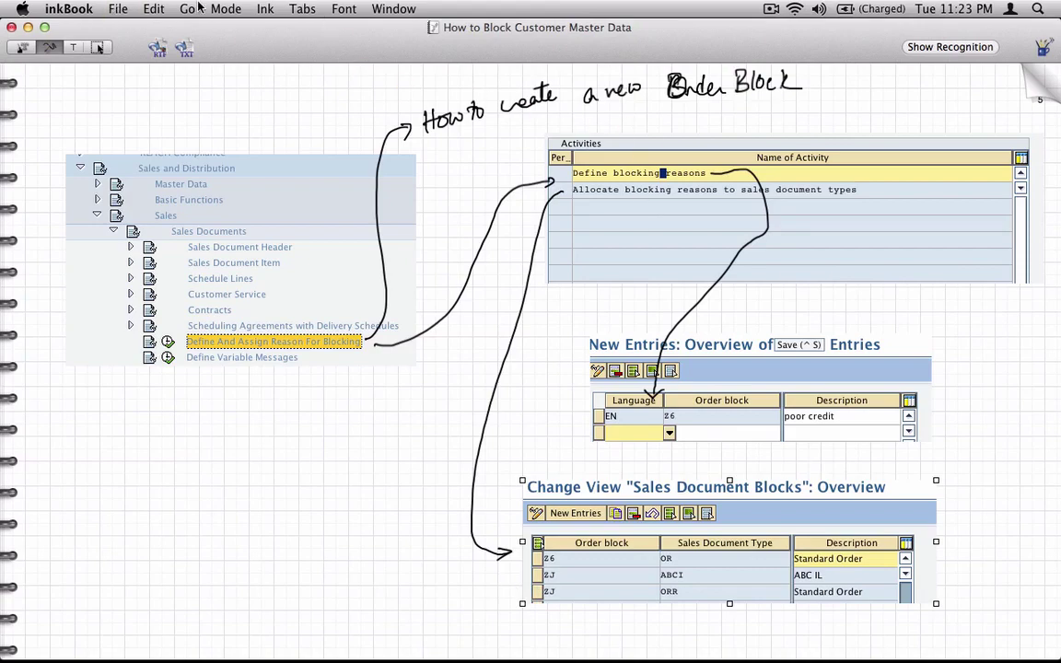
left_click(153, 10)
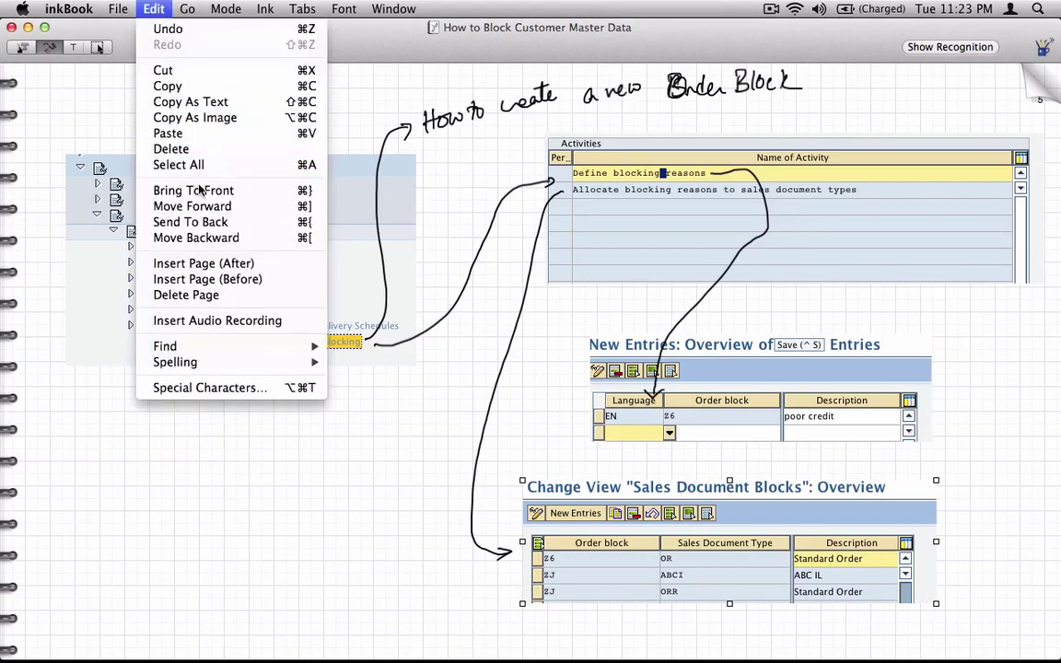
left_click(228, 265)
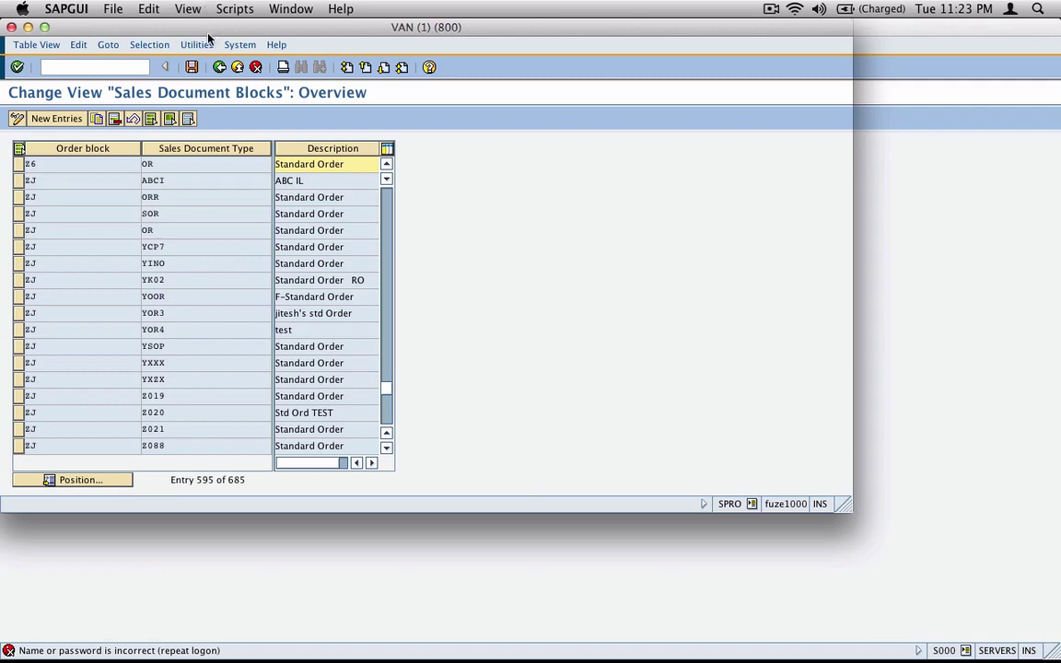
Switch to SAPGUI, leave the blocking reason customizing for SAP Easy Access, and start transaction VD05
left_click(219, 66)
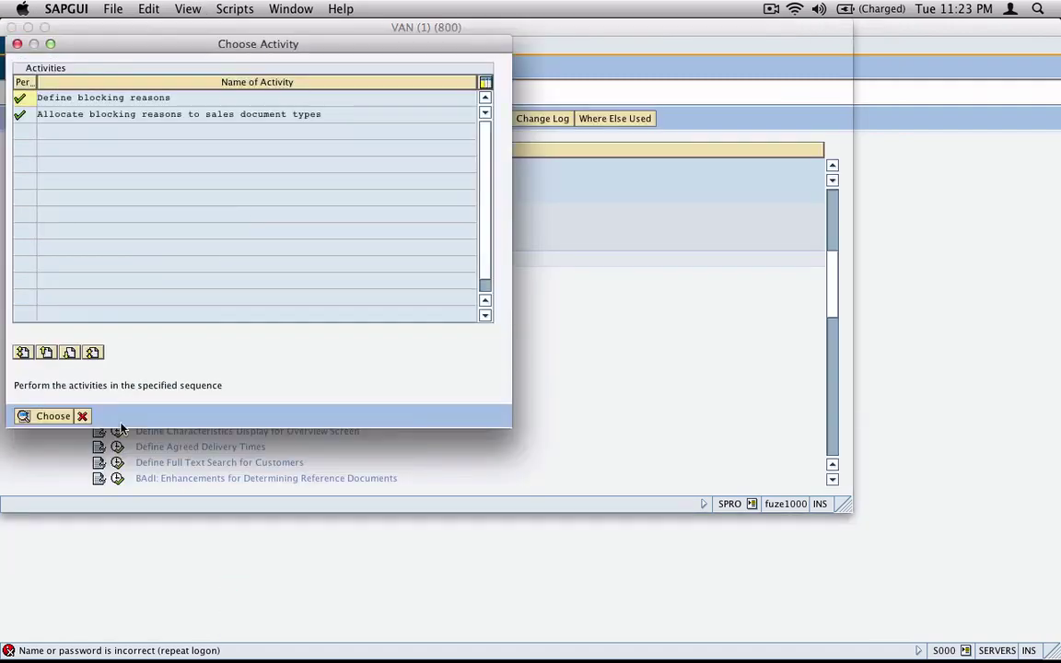
left_click(82, 416)
left_click(220, 67)
left_click(219, 67)
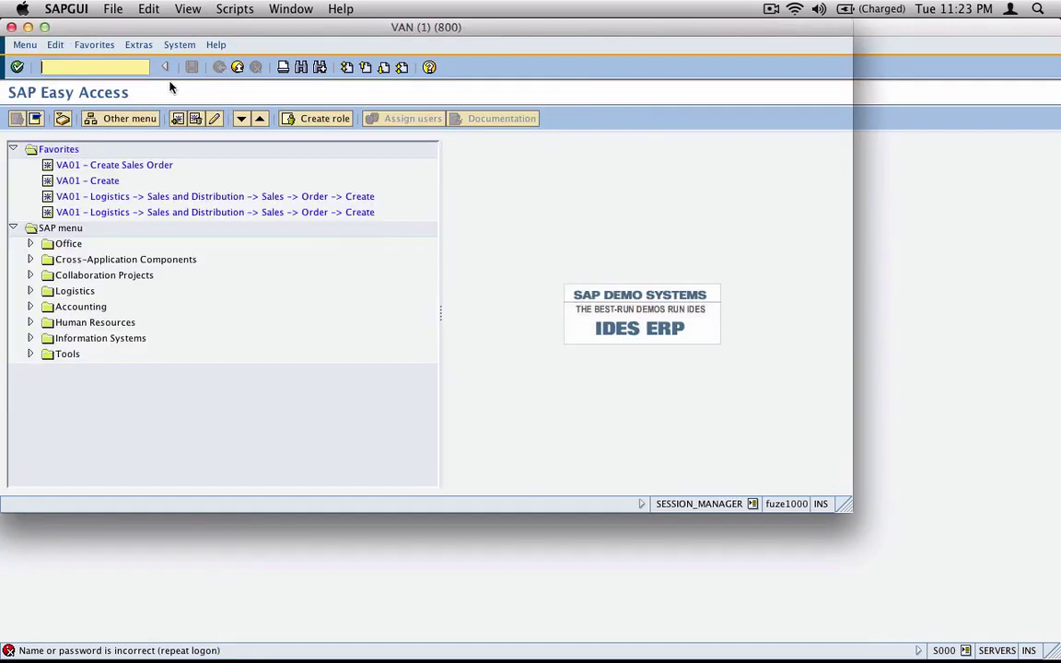
type("vd05")
key("Return")
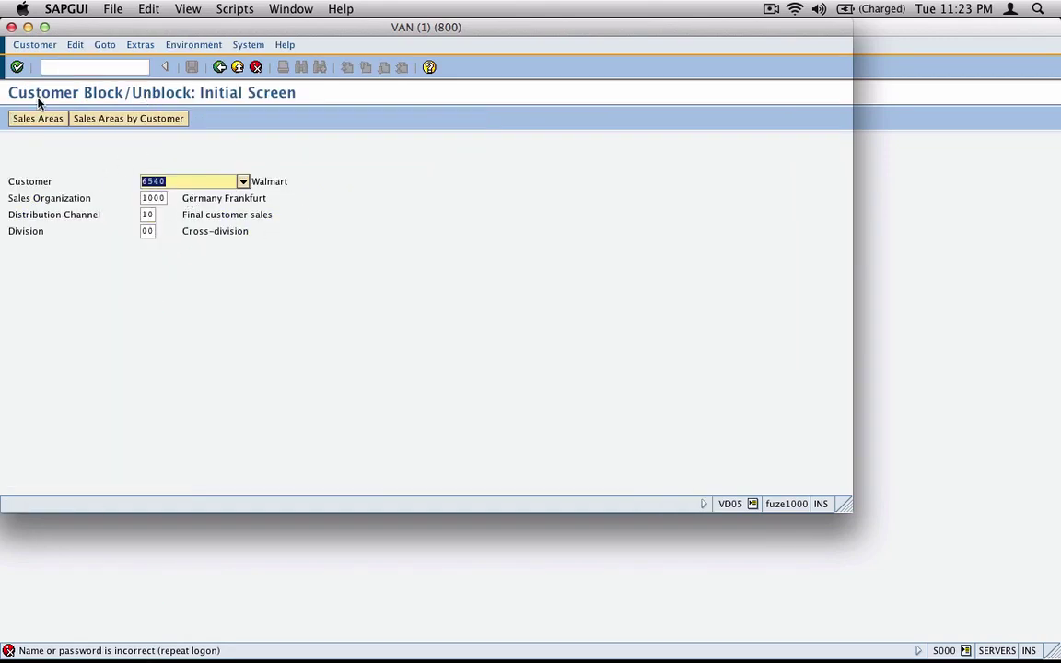
Set Walmart's order block for the selected sales area to Z6 poor credit, save it, and leave VD05
left_click(18, 67)
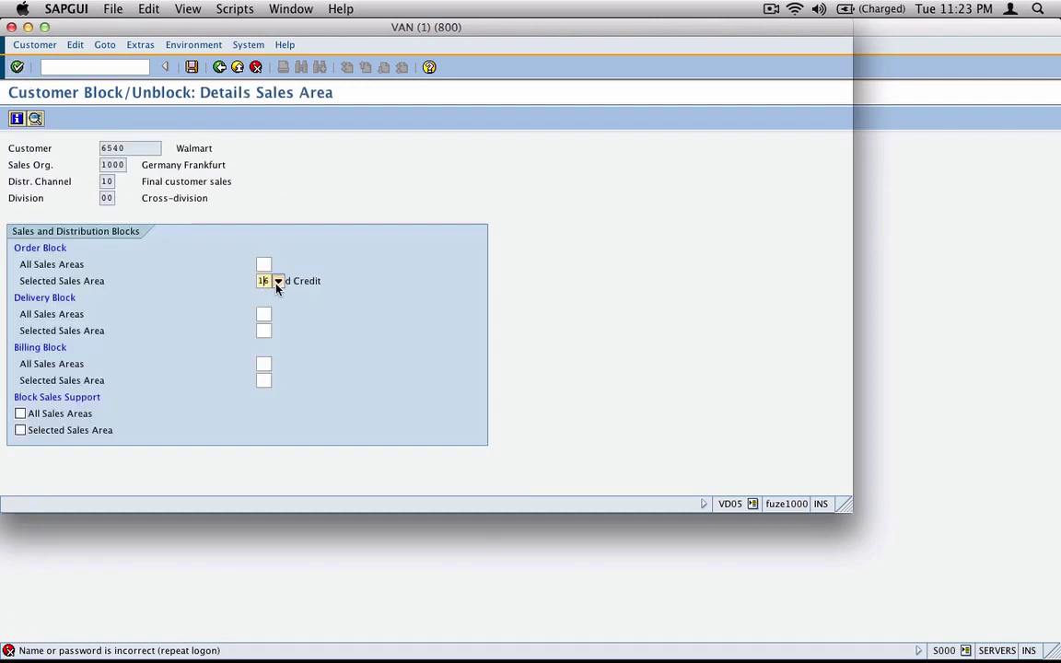
left_click(277, 281)
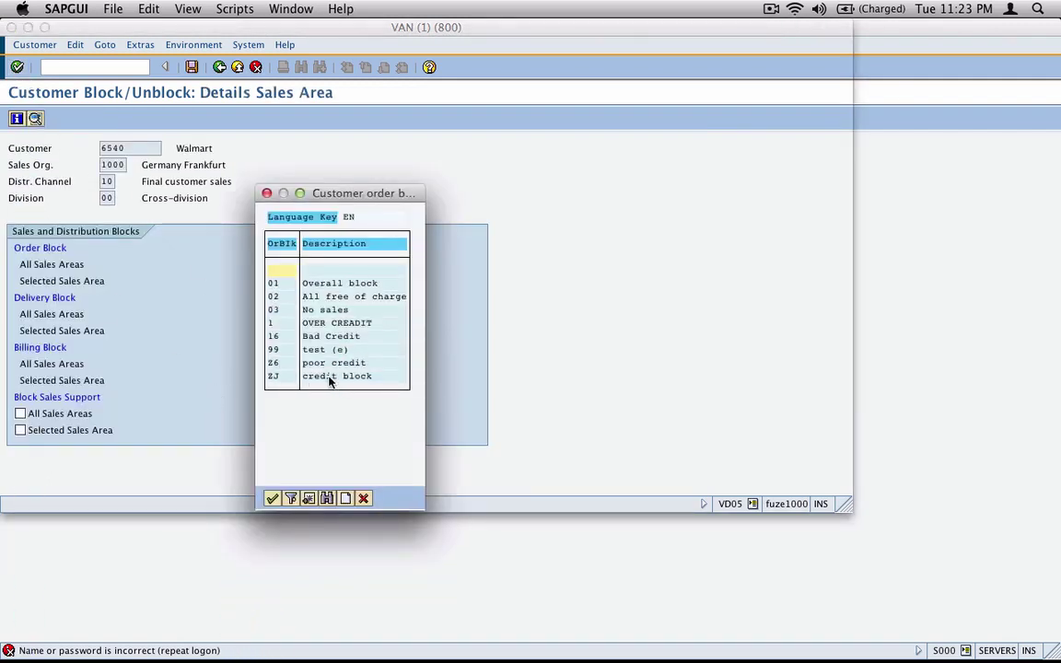
left_click(277, 364)
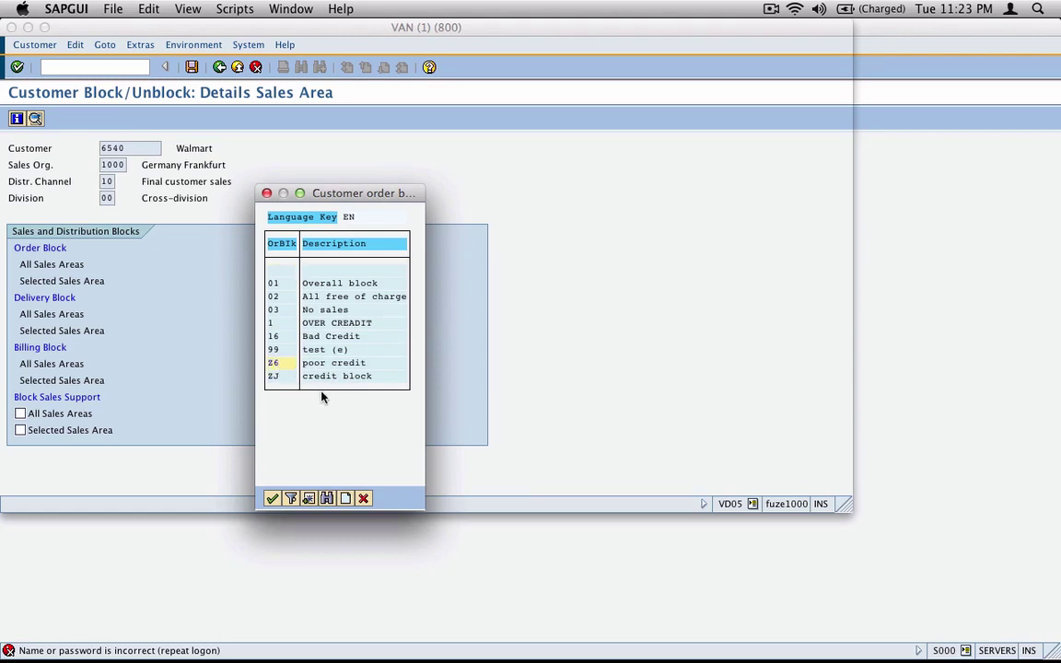
left_click(342, 366)
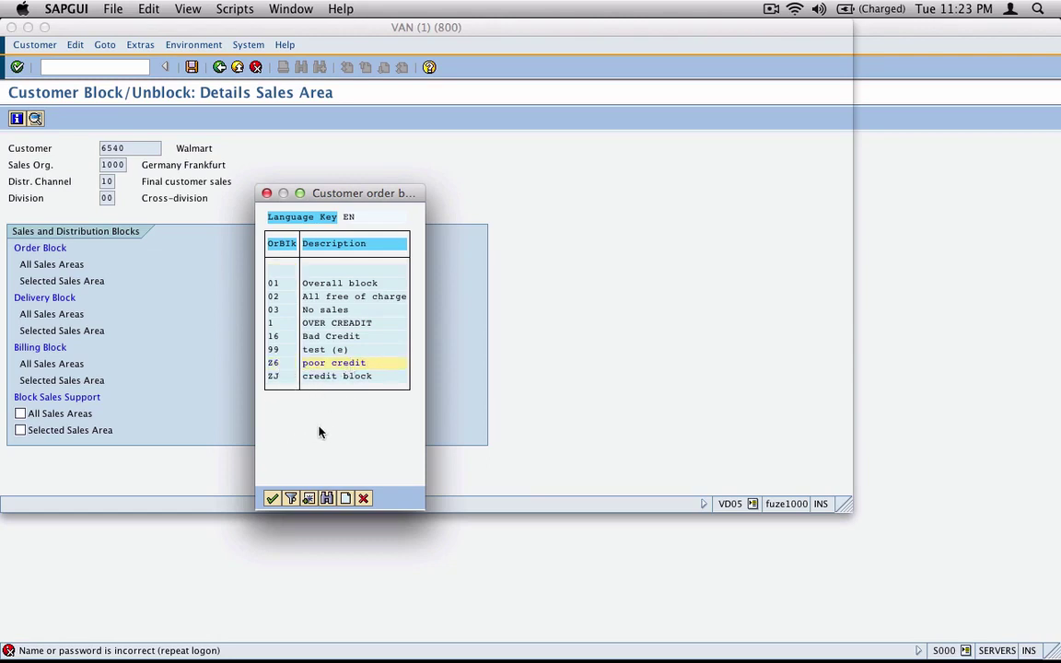
left_click(272, 498)
key("Return")
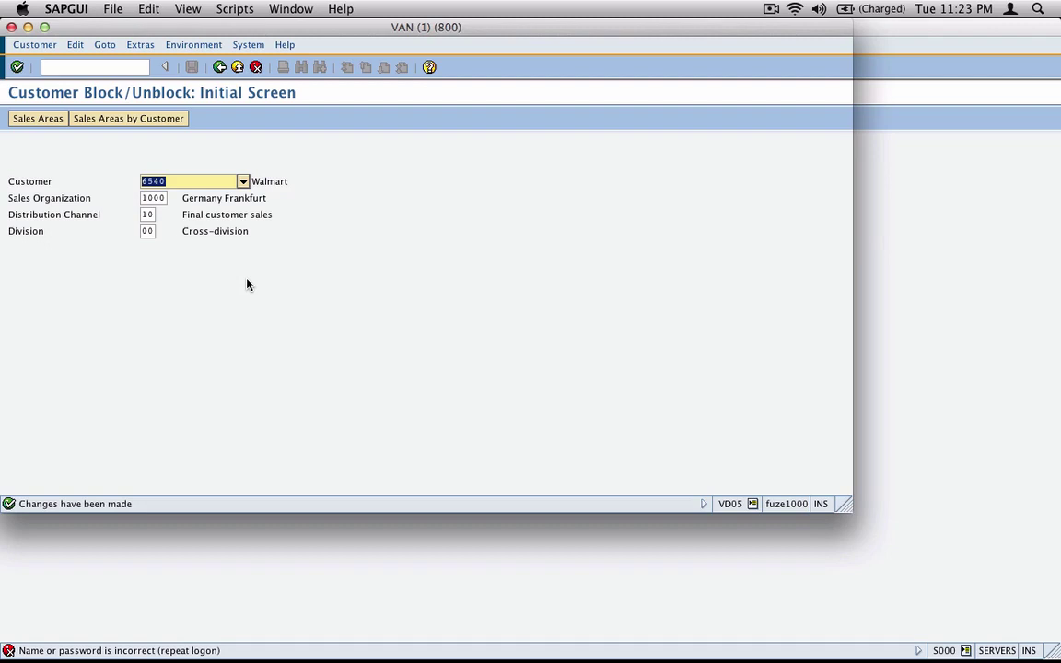
key("F3")
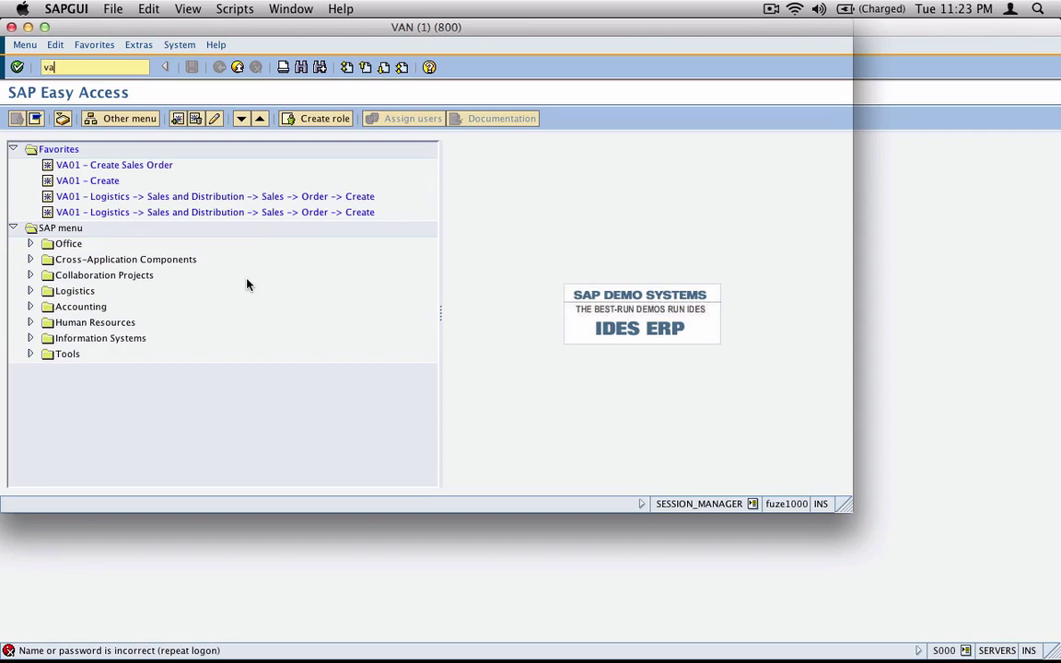
Start VA01 with order type OR and enter the Walmart customer number as the sold-to party
key("Return")
type("va01")
key("Return")
key("Return")
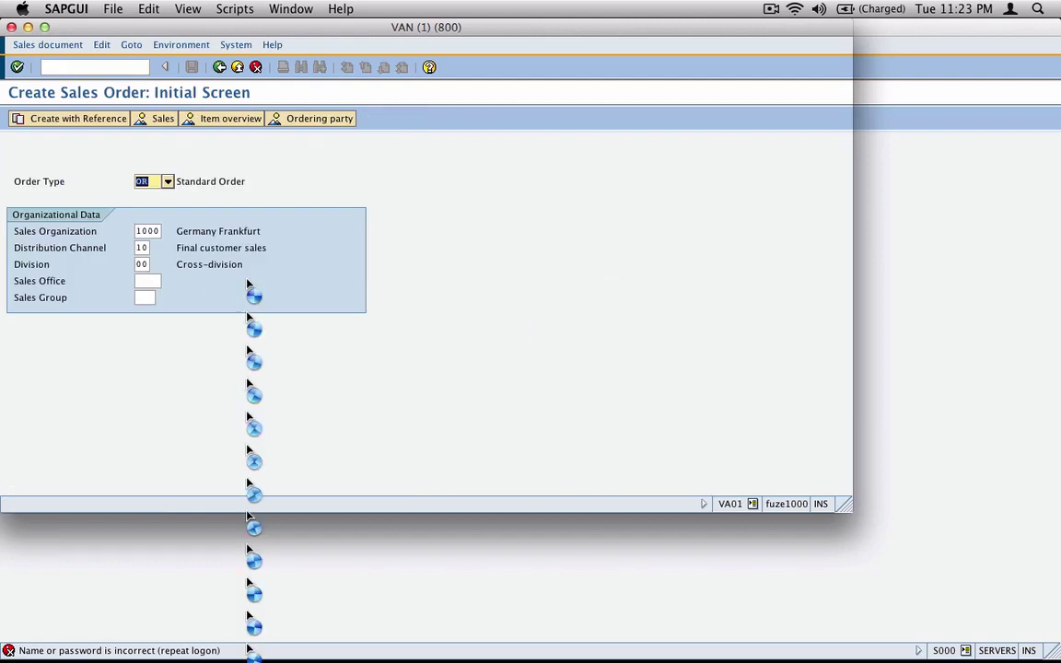
type("6540")
key("Return")
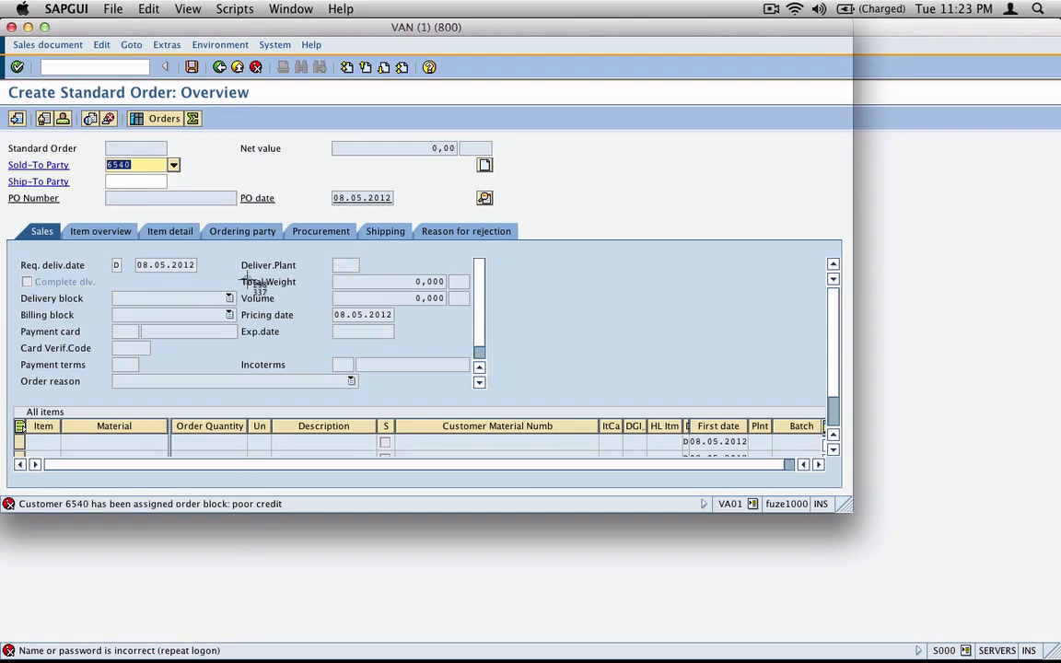
Capture the Create Standard Order overview including its status message, paste it in inkBook and place it fully within the new page
left_click_drag(1, 84, 484, 453)
key("super+Tab")
key("super+v")
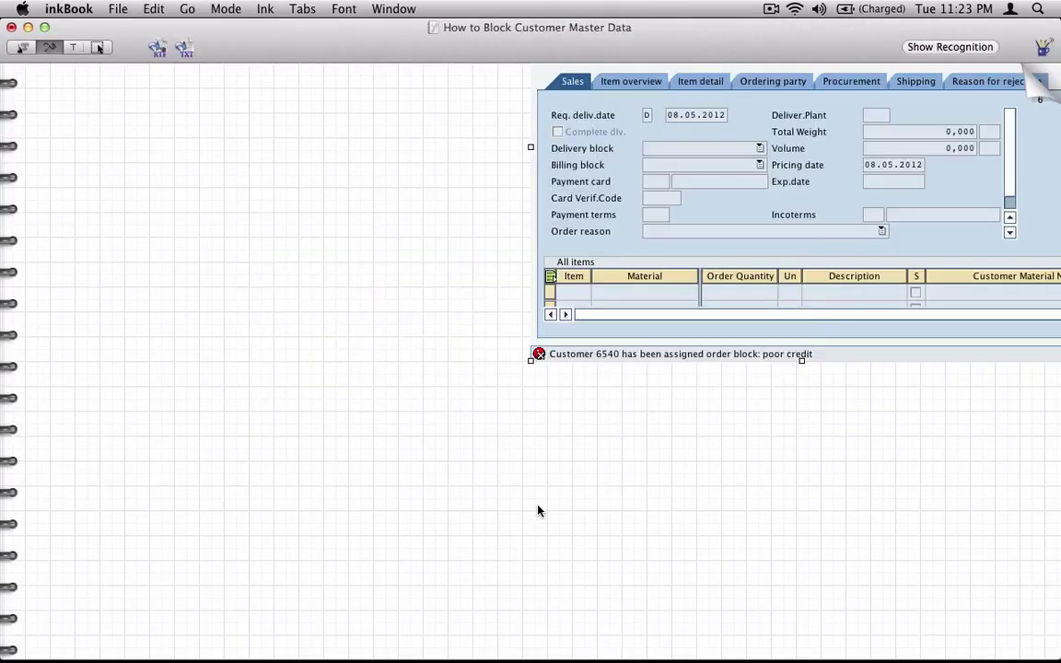
left_click(96, 47)
left_click_drag(818, 276, 781, 470)
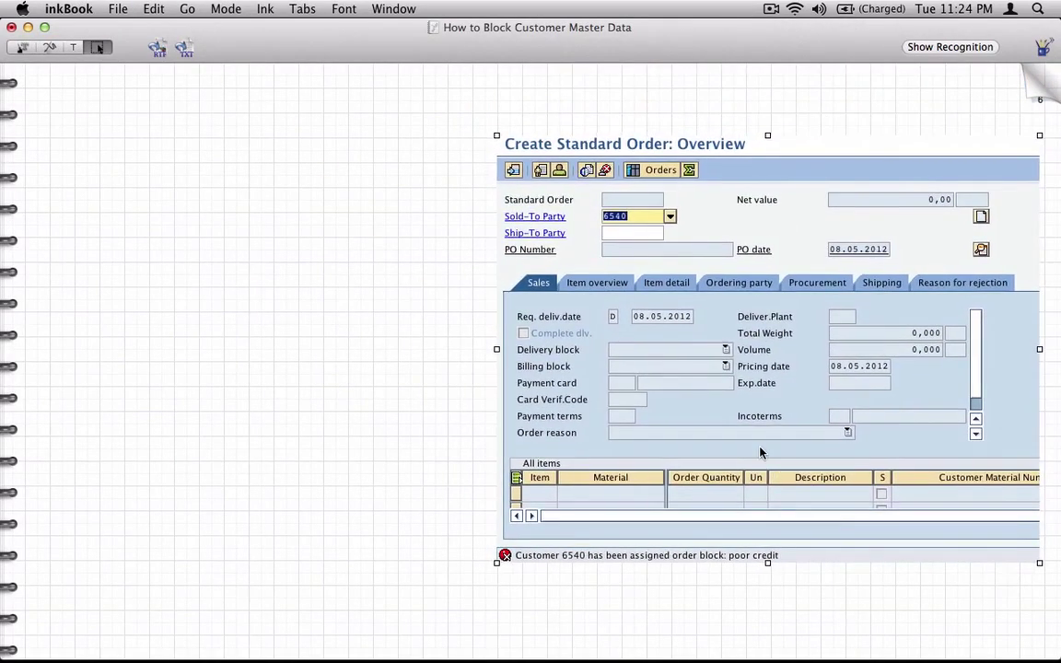
Switch to SAPGUI and open Walmart's sales area block details in VD05
key("super+Tab")
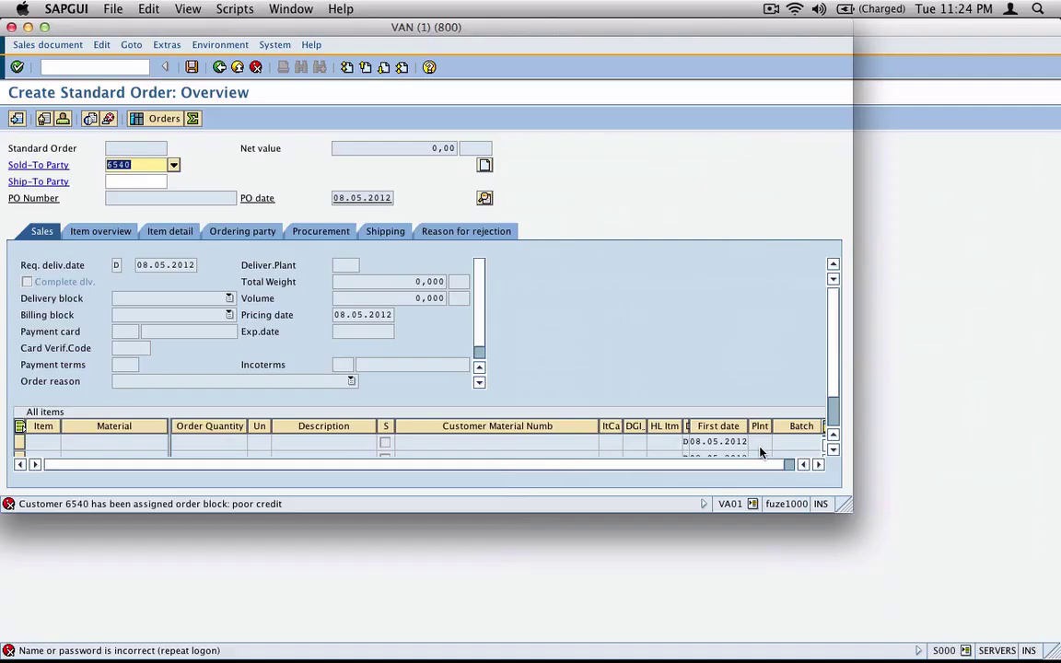
left_click(134, 66)
type("/nvd05")
key("Return")
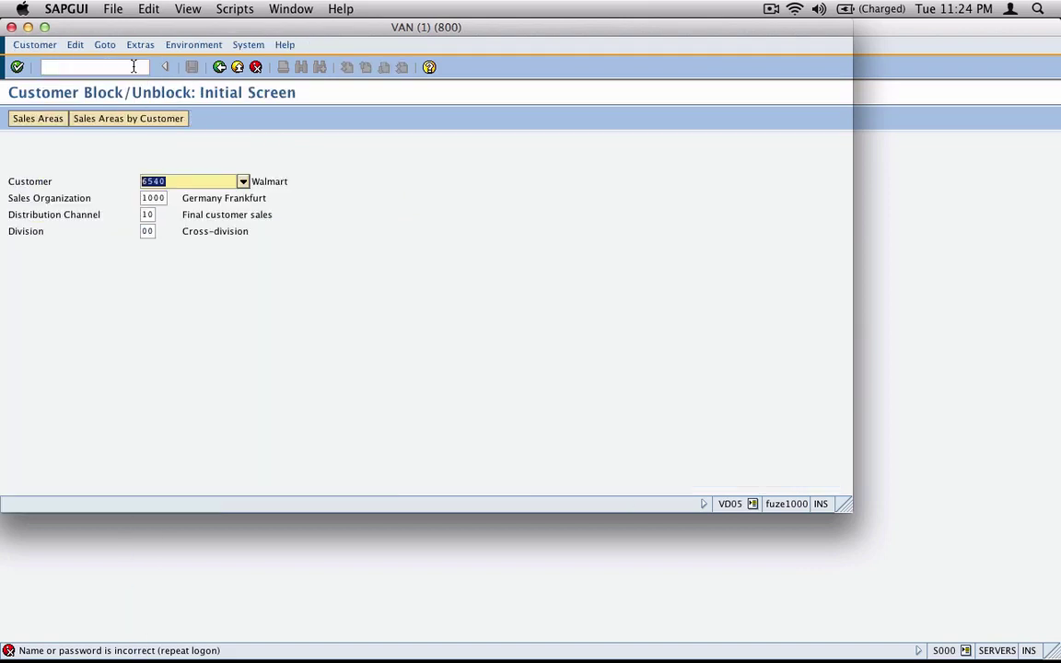
key("Return")
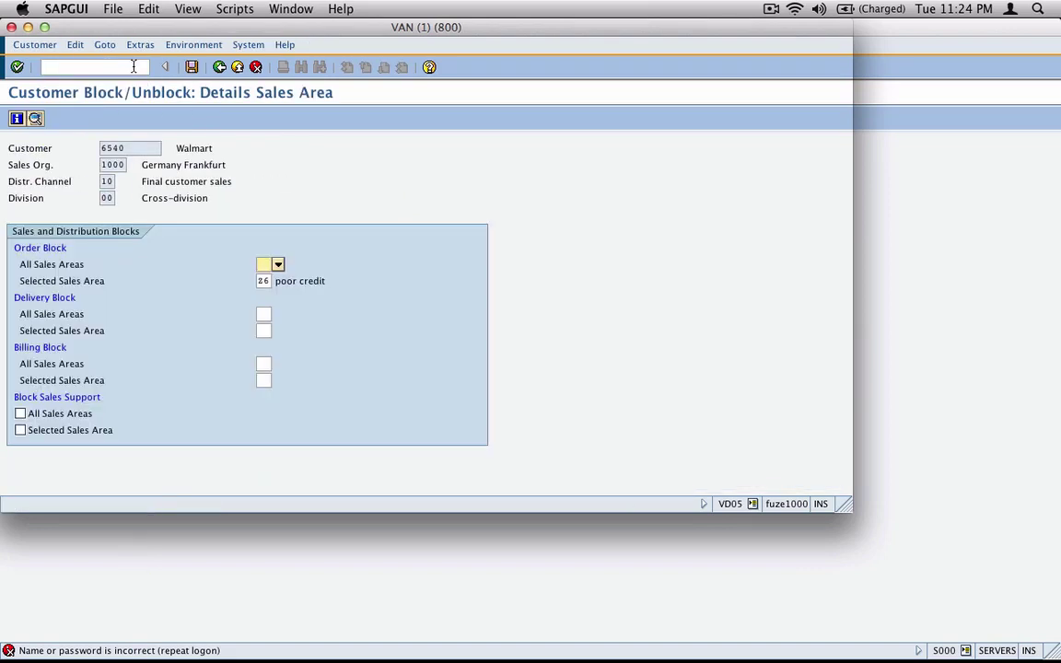
Capture the Customer Block/Unblock details down to Block Sales Support and paste the image on the inkBook page
key("super+shift+4")
left_click_drag(3, 87, 347, 405)
key("super+Tab")
key("super+v")
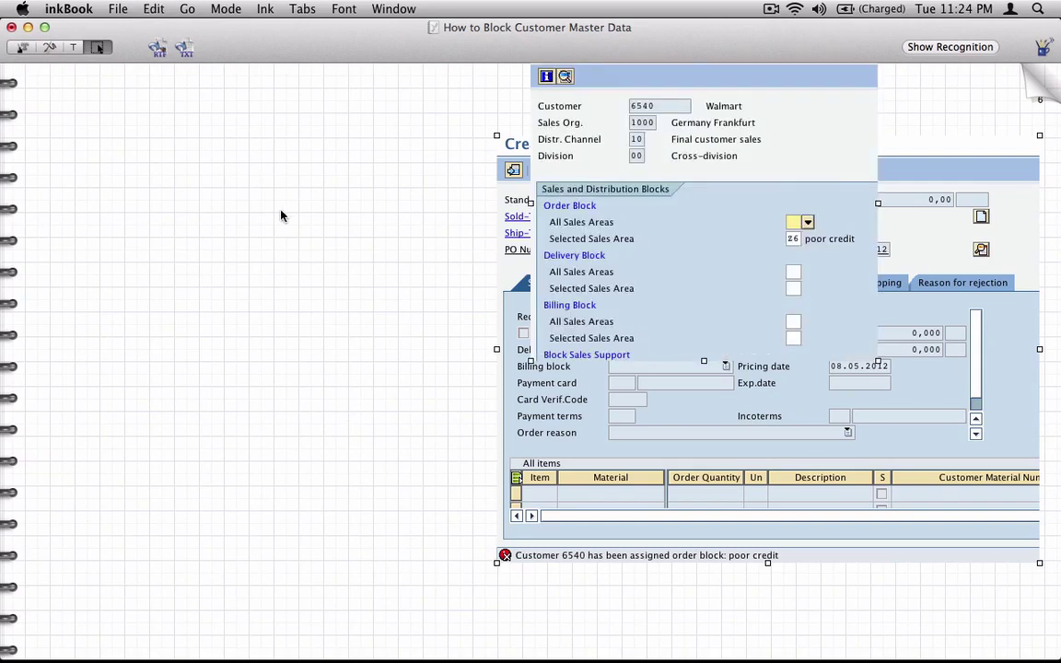
left_click(49, 47)
left_click_drag(693, 218, 597, 306)
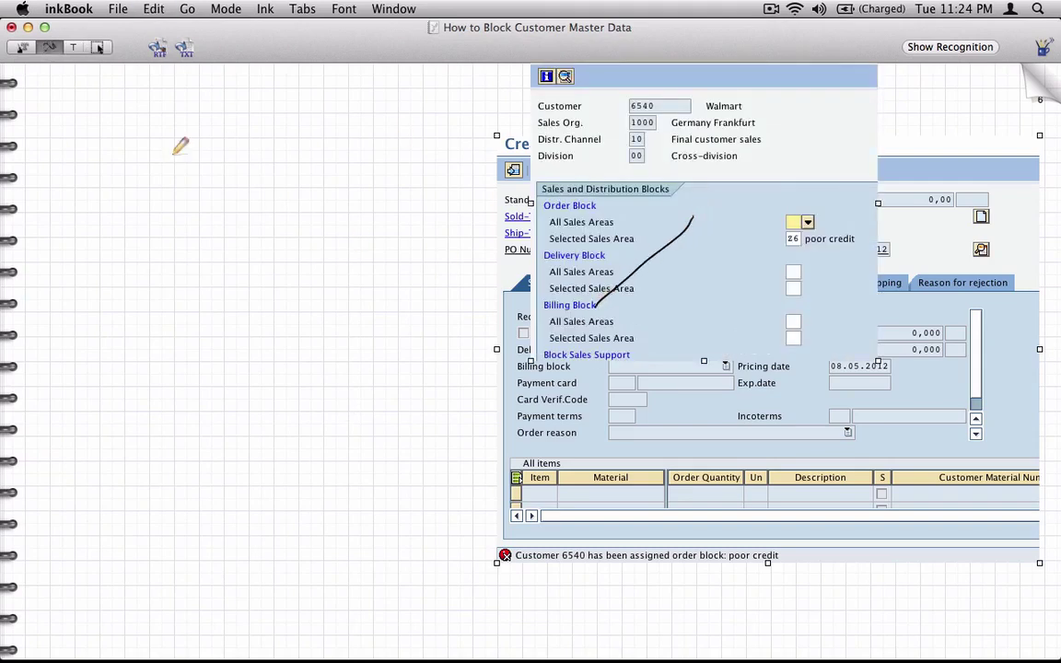
key("super+z")
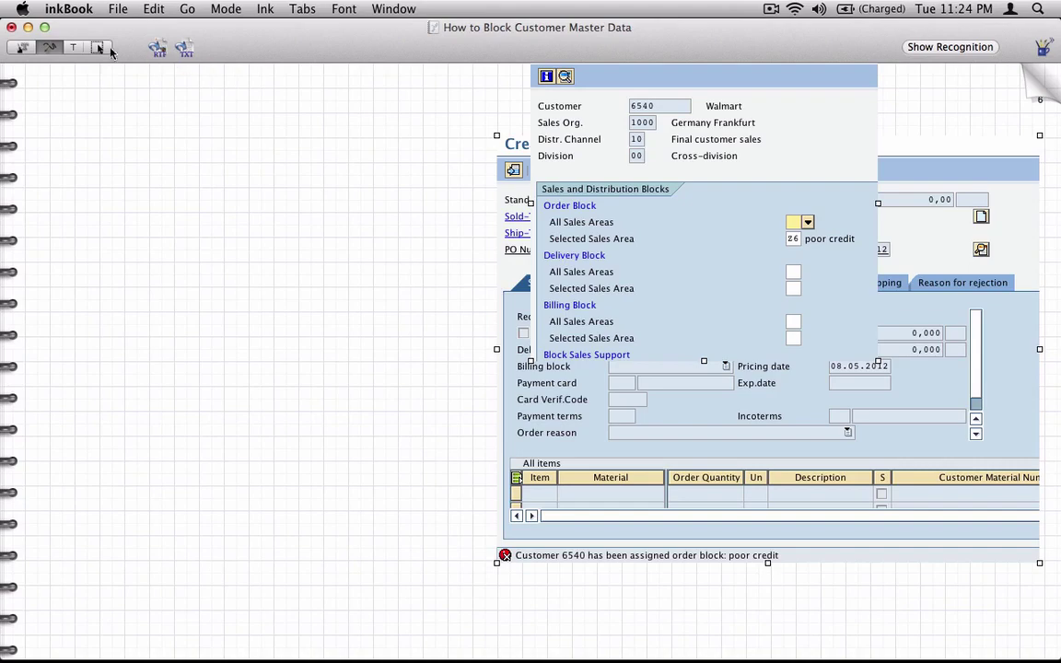
Move the Customer Block/Unblock image into the free space beside the Create Standard Order image
left_click(97, 47)
left_click_drag(538, 138, 304, 244)
mouse_move(540, 116)
left_mouse_down()
mouse_move(161, 270)
mouse_move(129, 269)
mouse_move(128, 245)
left_mouse_up()
Circle the Z6 poor credit entry, the sold-to party and the order block message, then insert a new page after this one
left_click(98, 46)
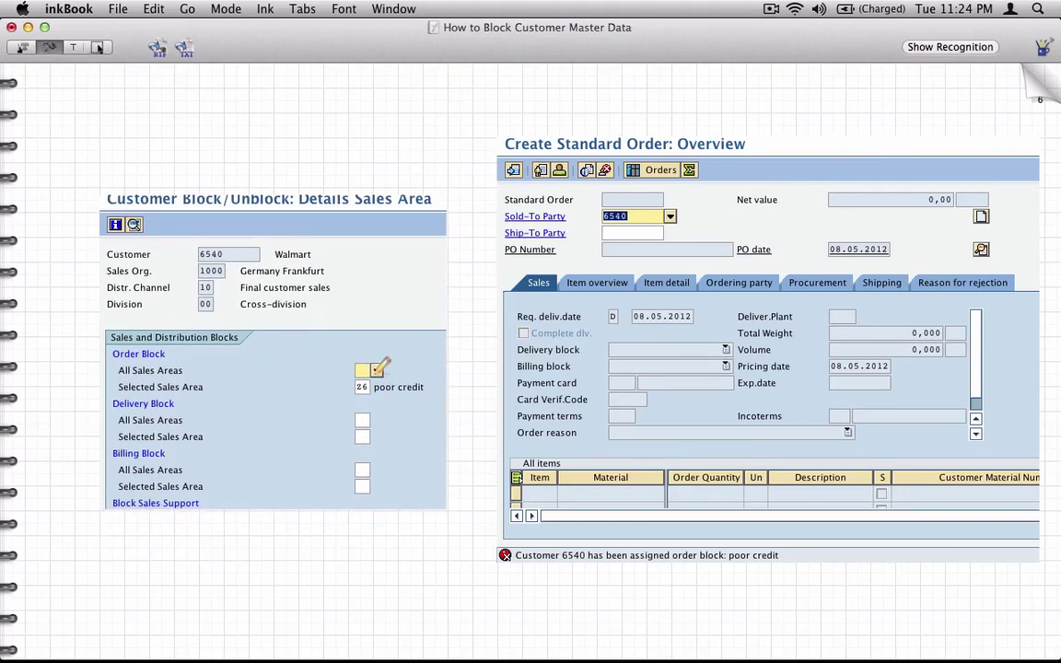
mouse_move(431, 378)
left_mouse_down()
mouse_move(352, 376)
mouse_move(406, 397)
mouse_move(430, 386)
left_mouse_up()
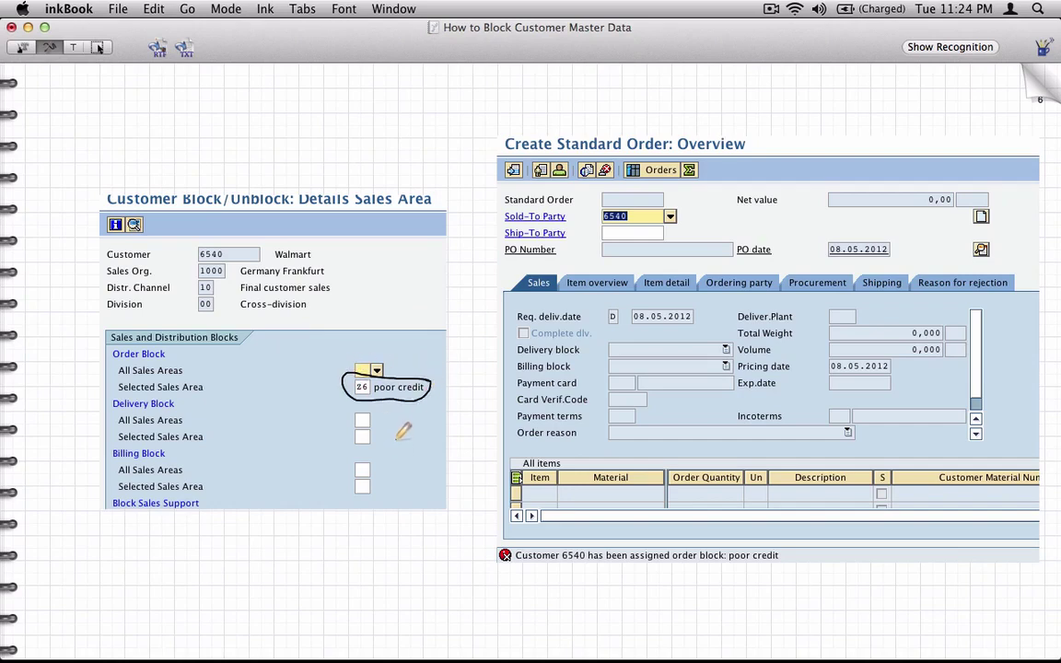
mouse_move(637, 214)
left_mouse_down()
mouse_move(604, 202)
mouse_move(636, 205)
left_mouse_up()
mouse_move(799, 547)
left_mouse_down()
mouse_move(514, 513)
mouse_move(526, 597)
mouse_move(813, 571)
mouse_move(765, 538)
left_mouse_up()
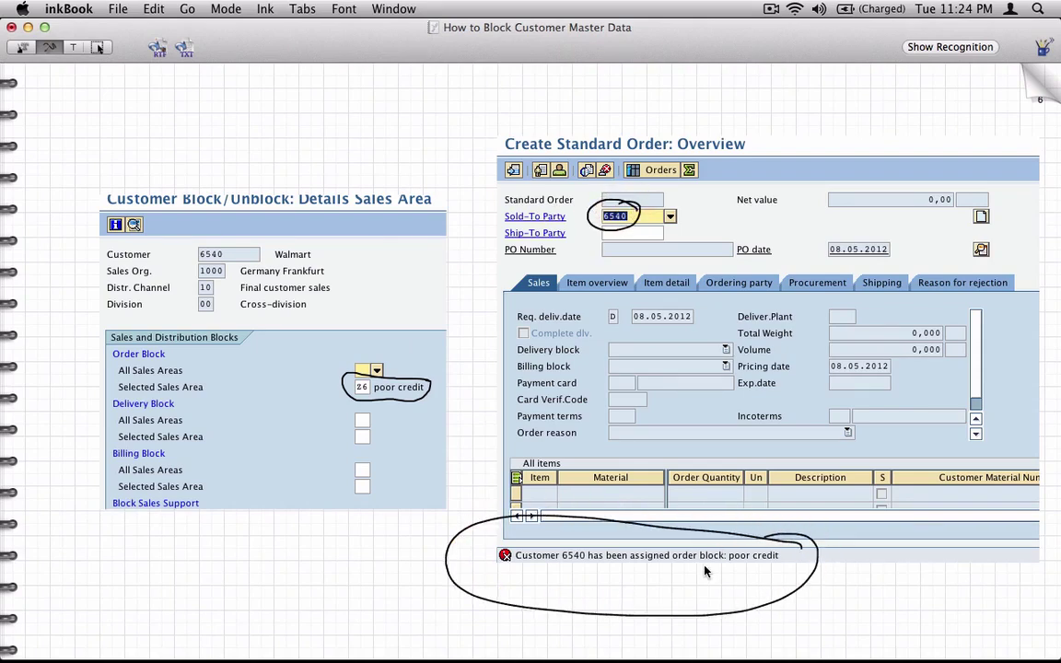
left_click(153, 9)
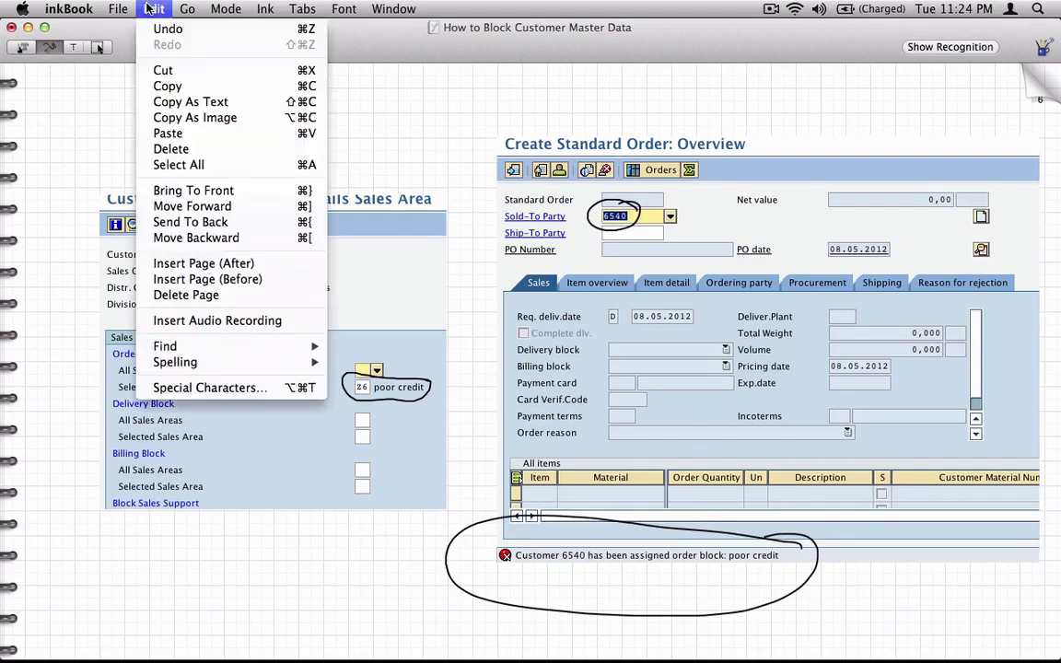
left_click(202, 265)
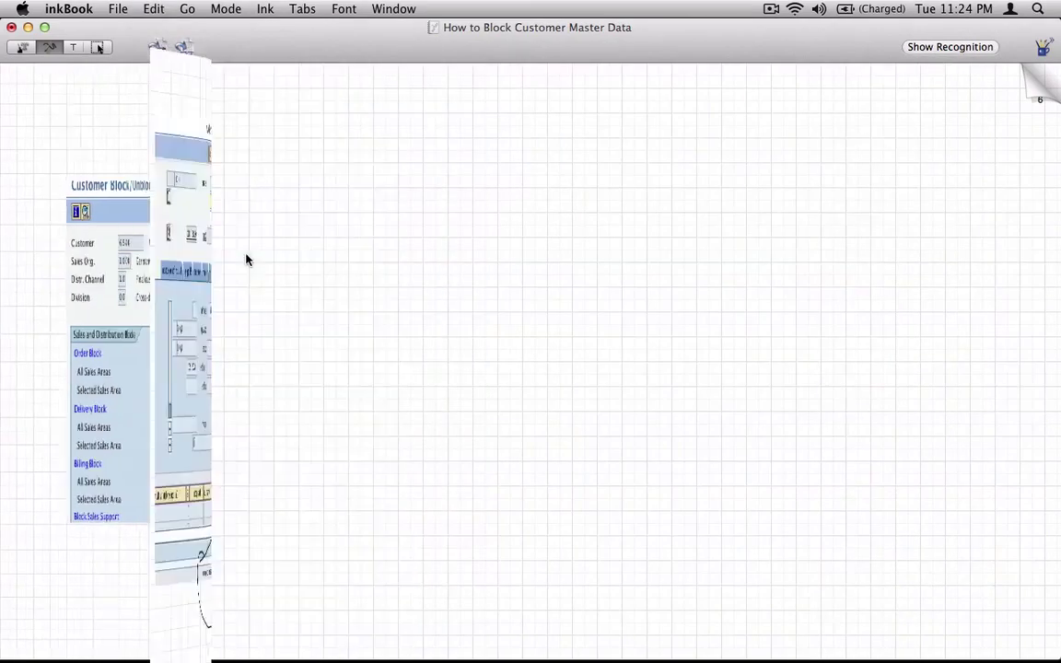
Switch to SAPGUI, leave VD05 for SAP Easy Access, and start transaction VA01
key("super+Tab")
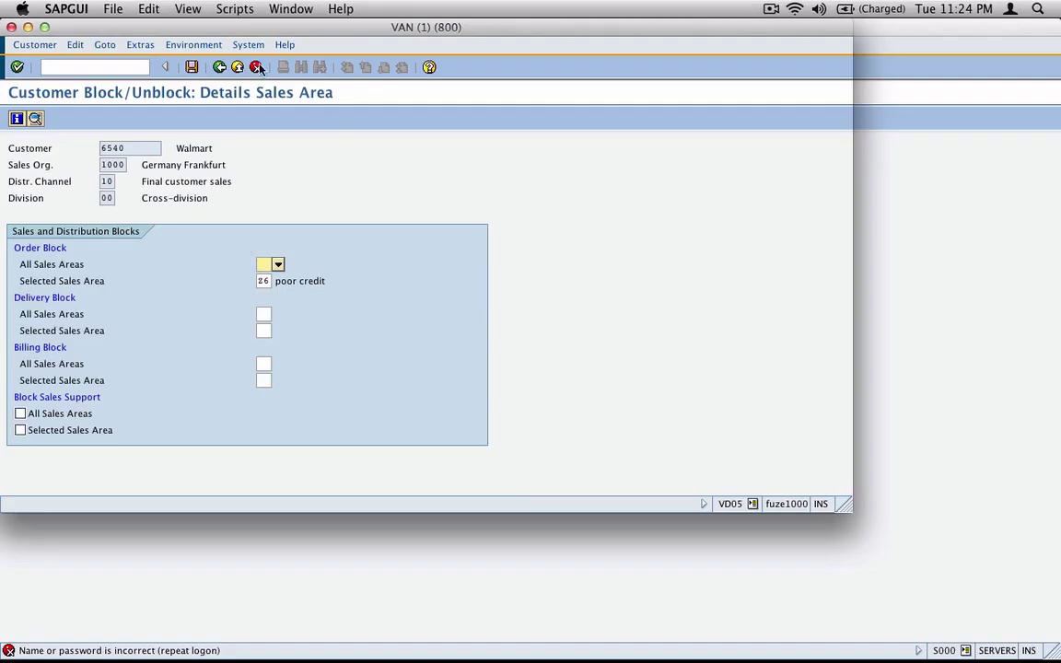
left_click(219, 67)
left_click(219, 67)
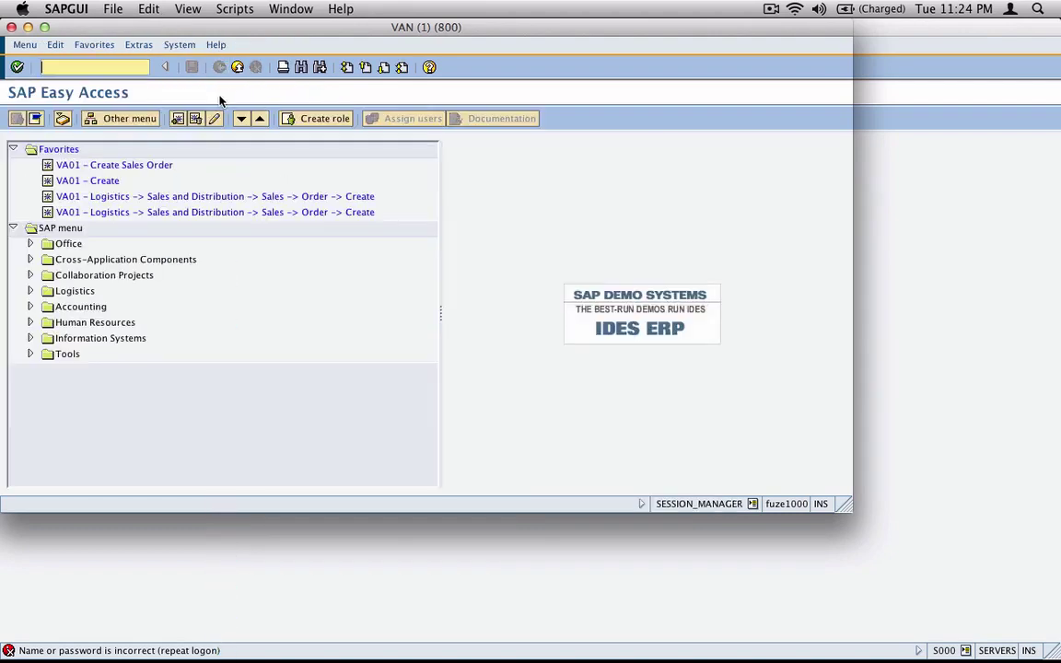
type("va")
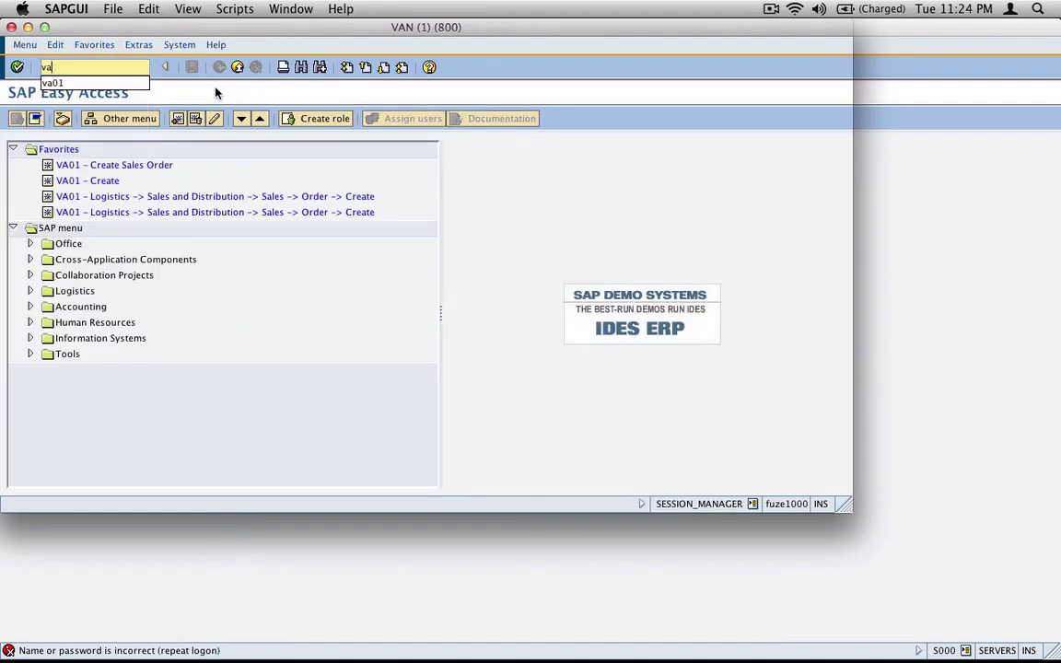
type("01")
key("Return")
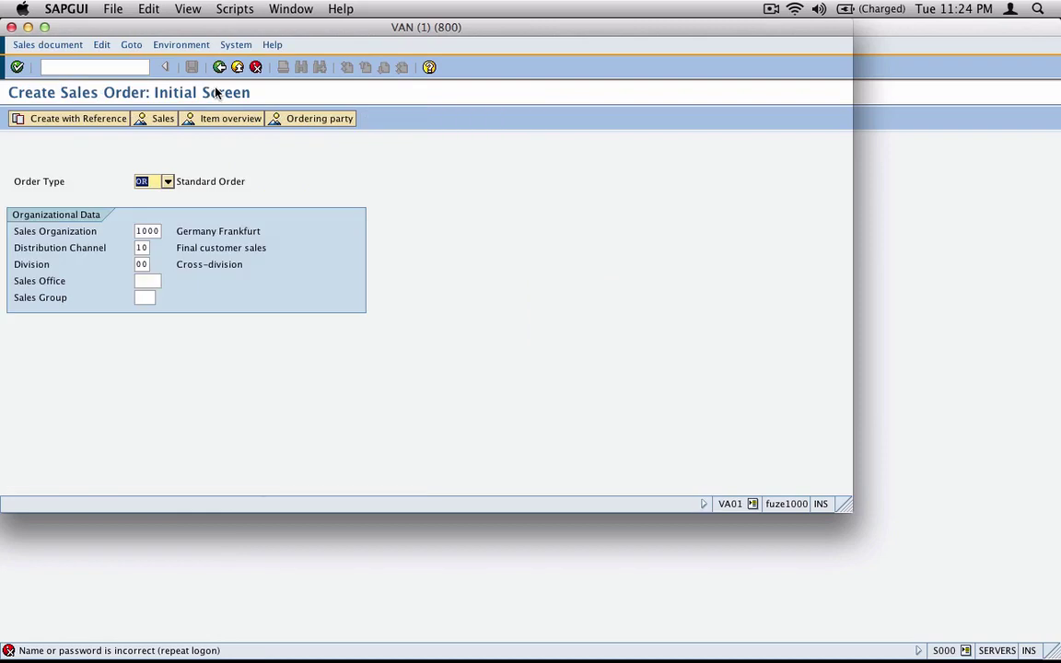
Create an order of type ZOR and enter the Walmart customer number as the sold-to party
type("zor")
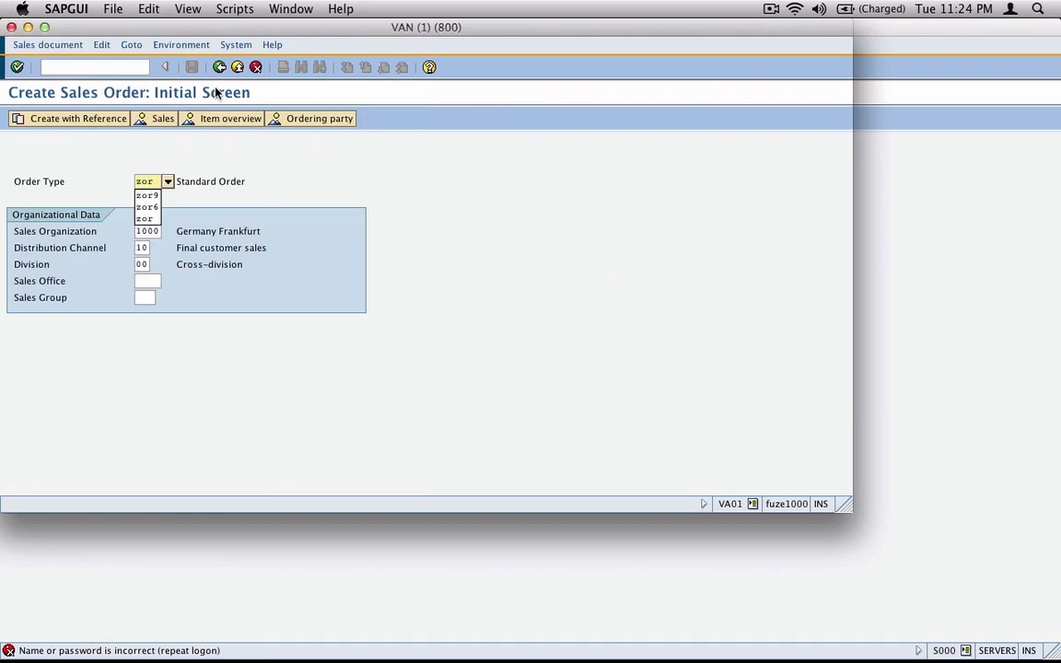
key("Return")
type("6540")
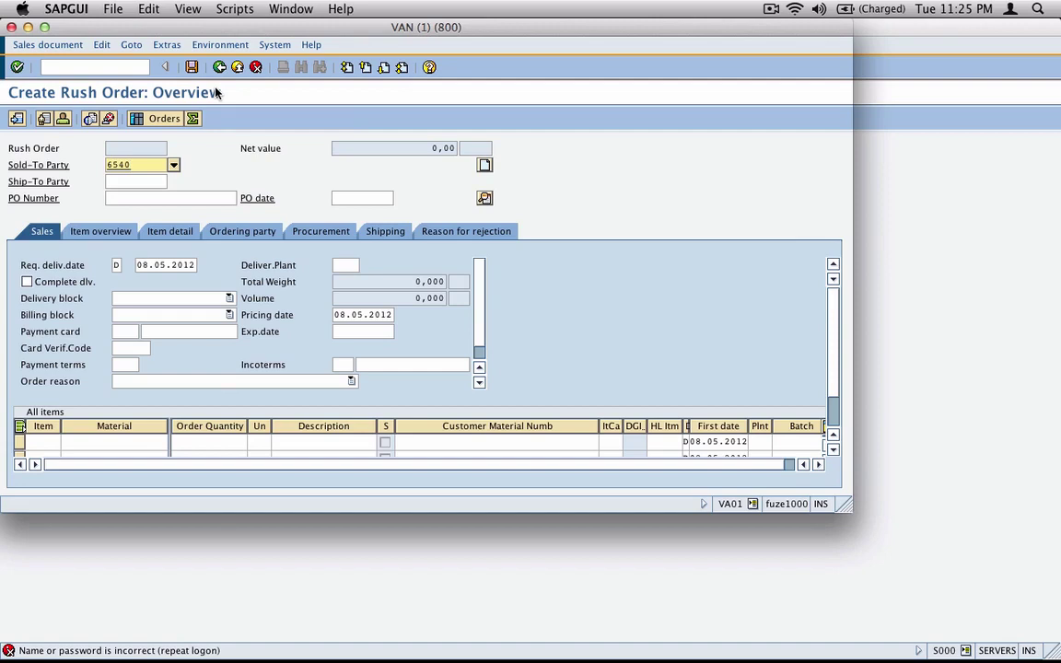
key("Return")
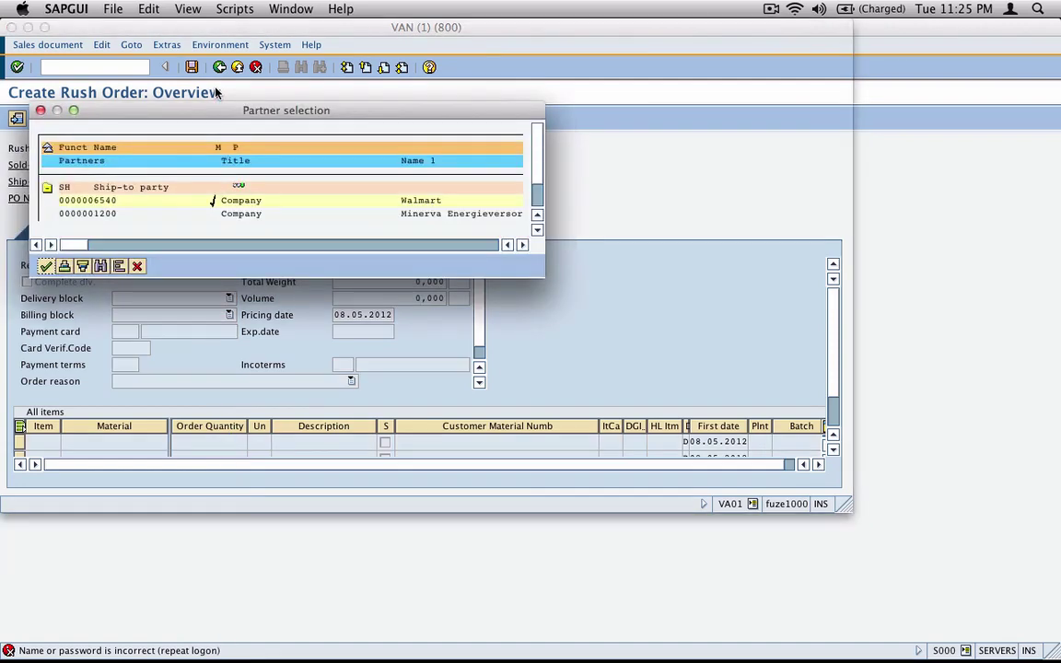
Switch to inkBook, return to page 6, and handwrite "Z6 + OR → Blocked" with a check mark below the block details image
key("super+Tab")
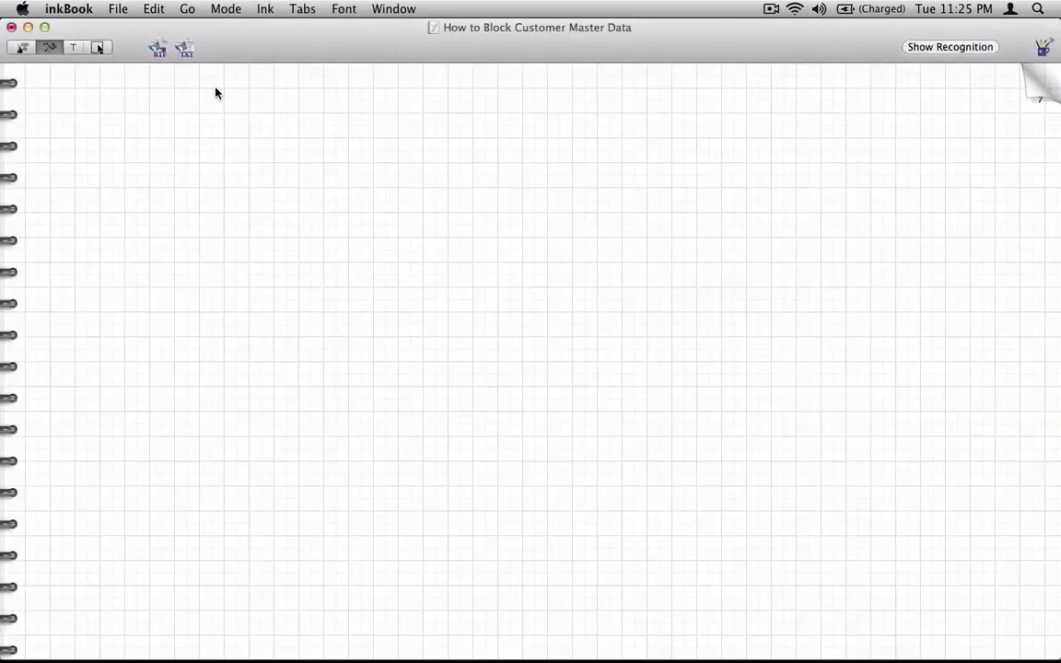
left_click(1045, 79)
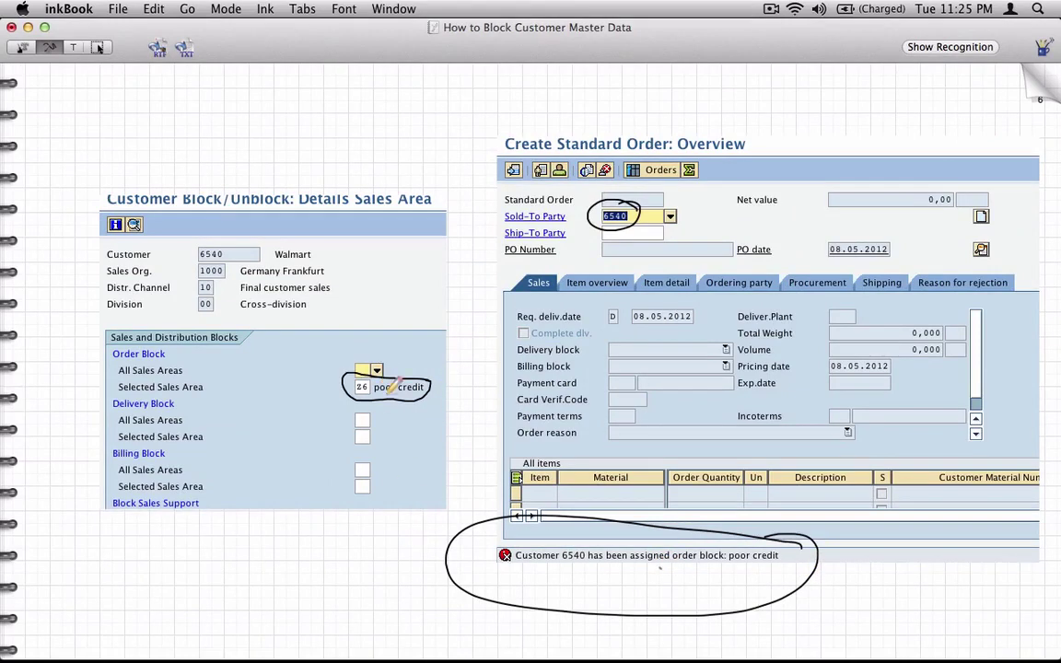
mouse_move(182, 558)
left_mouse_down()
mouse_move(197, 580)
mouse_move(248, 563)
mouse_move(240, 579)
mouse_move(262, 553)
mouse_move(294, 569)
mouse_move(338, 554)
mouse_move(393, 563)
mouse_move(448, 538)
mouse_move(452, 549)
left_mouse_up()
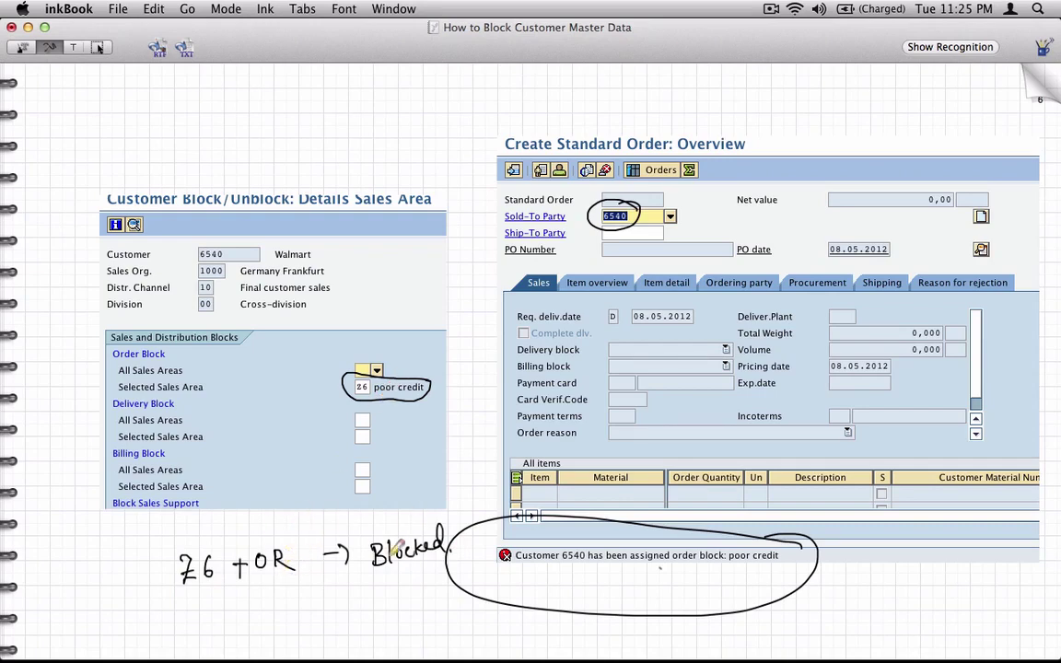
left_click_drag(454, 529, 479, 506)
Handwrite Z6 + ZOR and ZOT, bracketed as "NOT Blocked", below the first case and add an arrow before each row
mouse_move(194, 609)
left_mouse_down()
mouse_move(197, 628)
mouse_move(211, 629)
mouse_move(262, 603)
mouse_move(275, 615)
mouse_move(311, 605)
mouse_move(284, 646)
mouse_move(289, 634)
mouse_move(298, 645)
left_mouse_up()
mouse_move(329, 593)
left_mouse_down()
mouse_move(339, 595)
mouse_move(337, 645)
mouse_move(363, 614)
left_mouse_up()
left_click_drag(353, 621, 361, 624)
mouse_move(375, 601)
left_mouse_down()
mouse_move(380, 616)
mouse_move(388, 599)
mouse_move(424, 603)
mouse_move(486, 581)
mouse_move(500, 590)
left_mouse_up()
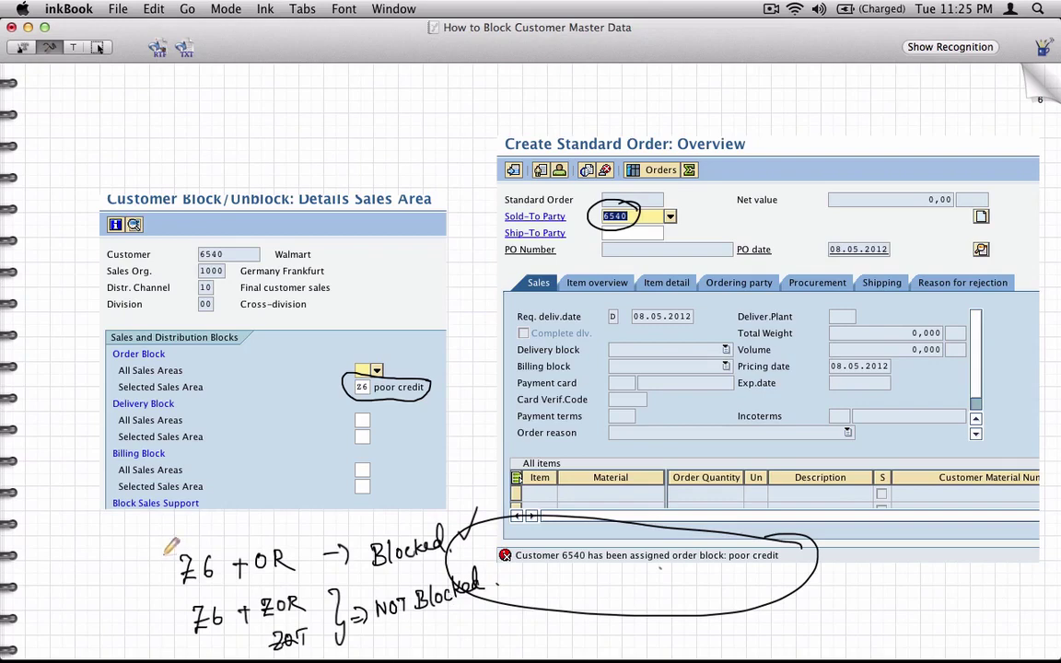
mouse_move(163, 628)
left_mouse_down()
mouse_move(181, 620)
mouse_move(175, 632)
mouse_move(191, 652)
left_mouse_up()
left_click_drag(185, 647, 184, 662)
mouse_move(183, 661)
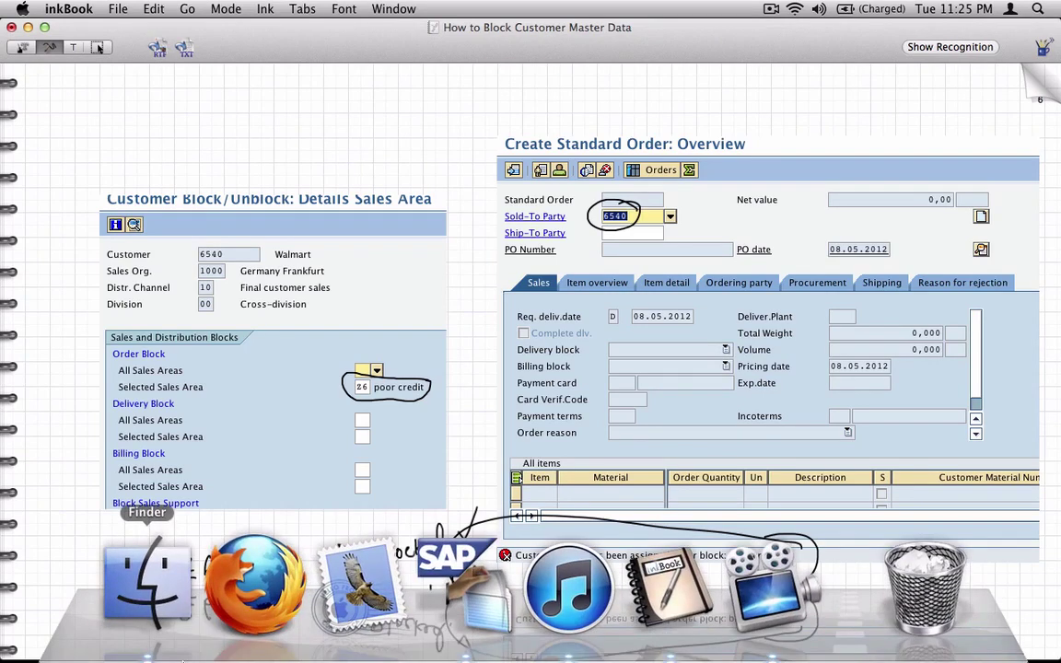
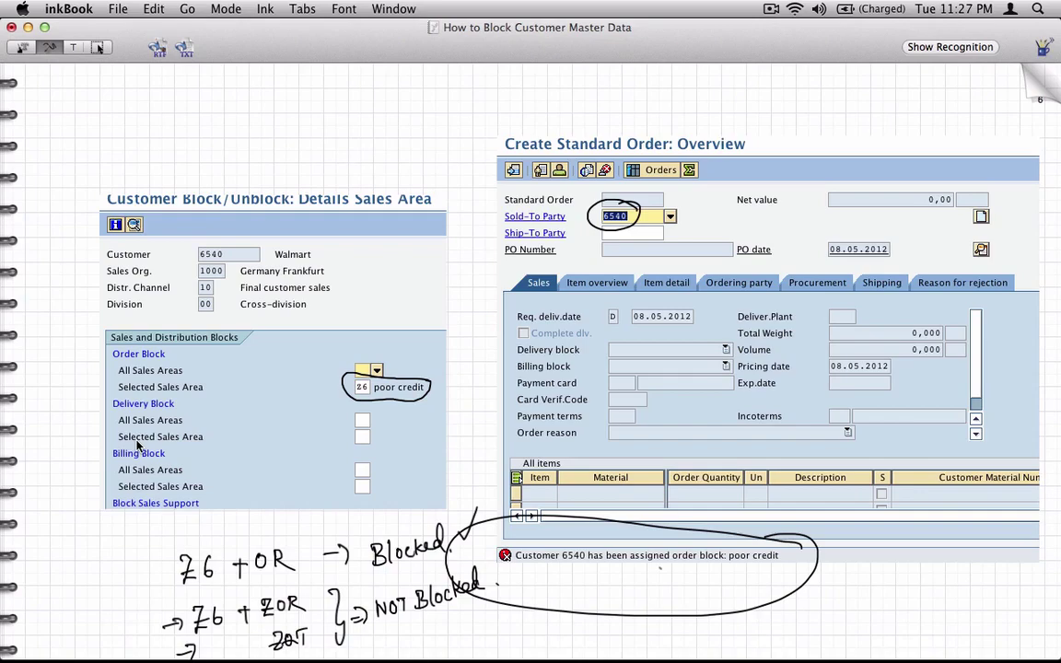
Insert a new page after page 6 and handwrite the heading "Can you delete a Customer Master" across its upper area
left_click(149, 8)
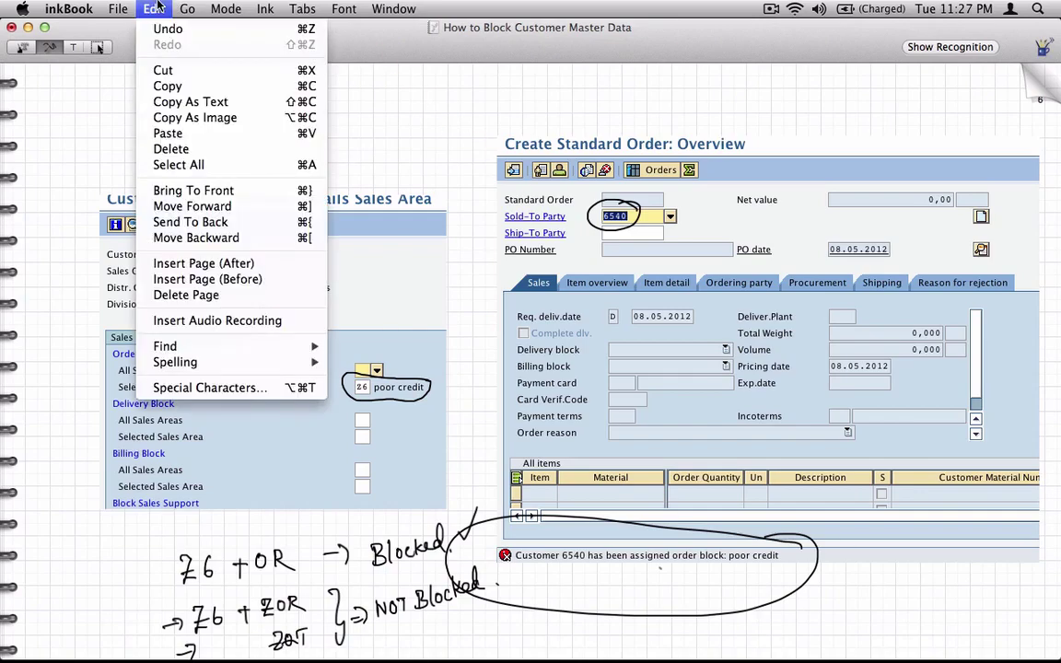
left_click(203, 263)
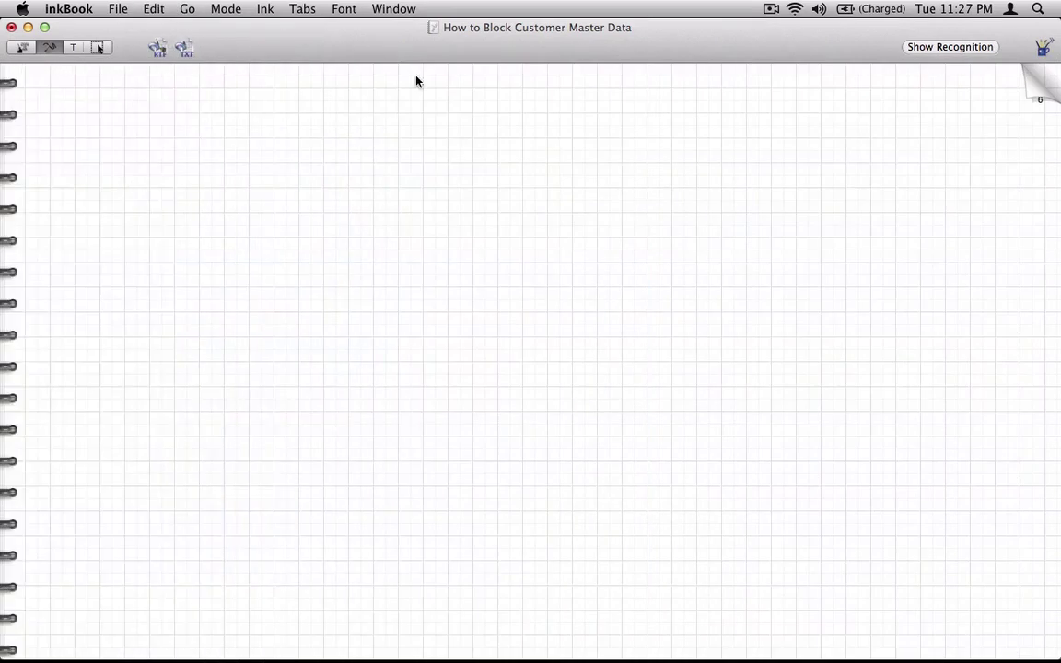
left_click_drag(263, 132, 287, 132)
left_click_drag(293, 100, 274, 133)
mouse_move(279, 118)
left_mouse_down()
mouse_move(322, 129)
mouse_move(383, 104)
mouse_move(389, 118)
mouse_move(483, 114)
mouse_move(479, 89)
left_mouse_up()
mouse_move(525, 105)
left_mouse_down()
mouse_move(527, 117)
mouse_move(607, 95)
mouse_move(648, 109)
mouse_move(741, 87)
mouse_move(748, 99)
left_mouse_up()
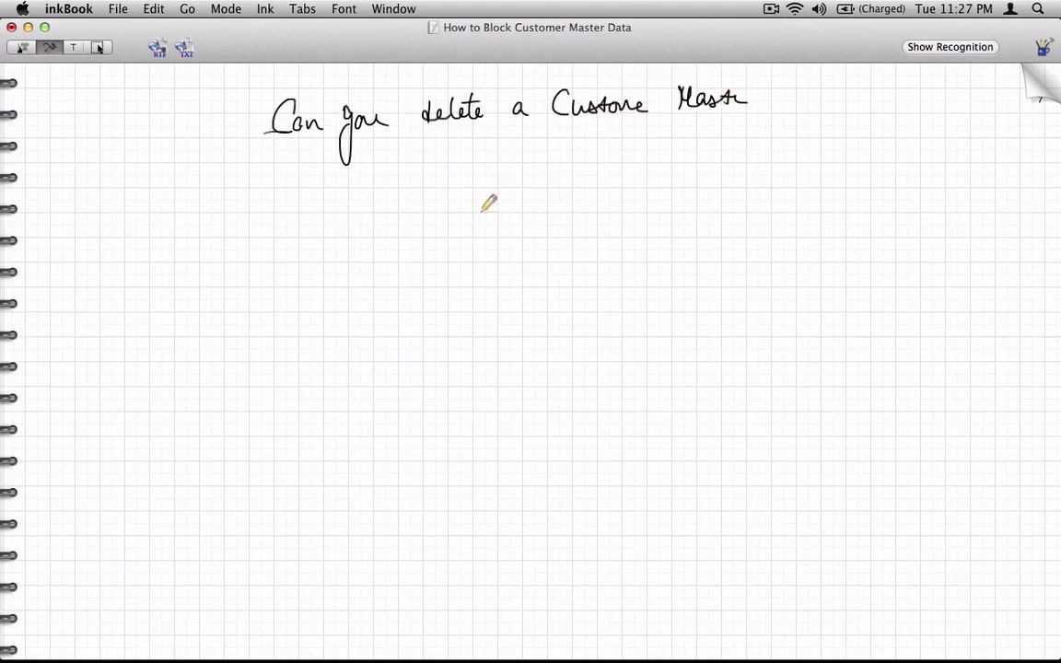
Handwrite 1000, 2000 and 3000 in a column under the heading, each with a check mark, and add a circled X beside 1000
left_click_drag(439, 189, 437, 210)
left_click_drag(455, 191, 471, 195)
left_click_drag(487, 191, 487, 195)
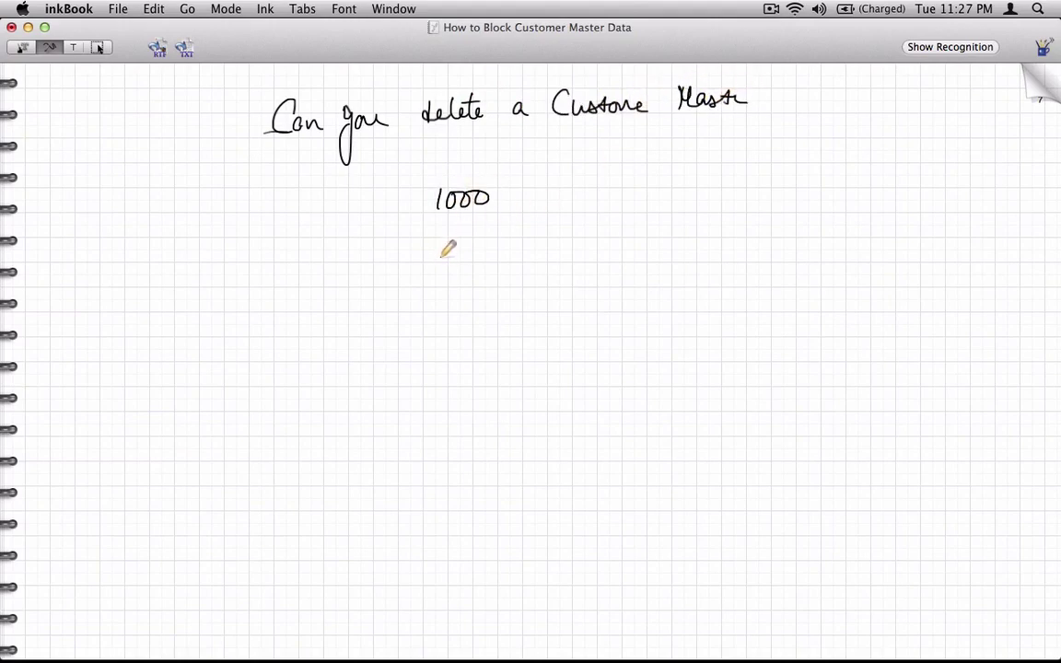
left_click_drag(433, 245, 490, 242)
mouse_move(437, 278)
left_mouse_down()
mouse_move(439, 295)
mouse_move(492, 286)
left_mouse_up()
left_click_drag(534, 191, 558, 187)
left_click_drag(530, 236, 550, 227)
left_click_drag(531, 270, 551, 264)
left_click_drag(596, 190, 616, 206)
left_click_drag(614, 188, 598, 221)
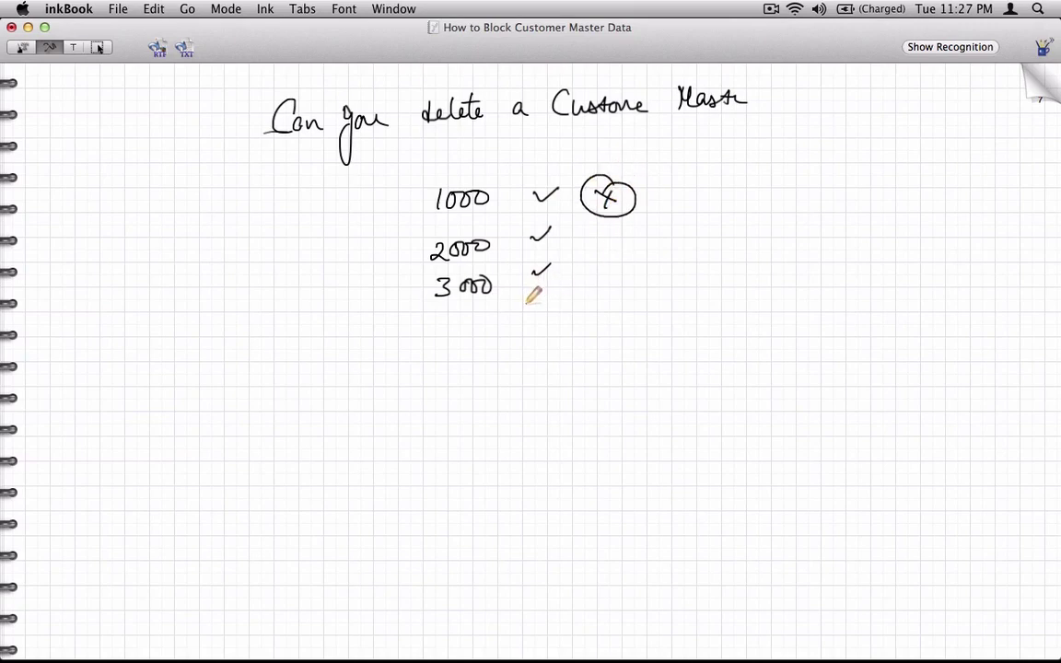
Handwrite a large underlined "NO" followed by "until you ARCHIVE", and write "Mark for Deletion" underlined below it
mouse_move(382, 426)
left_mouse_down()
mouse_move(393, 368)
mouse_move(441, 432)
mouse_move(433, 361)
mouse_move(491, 364)
left_mouse_up()
left_click_drag(327, 451, 562, 449)
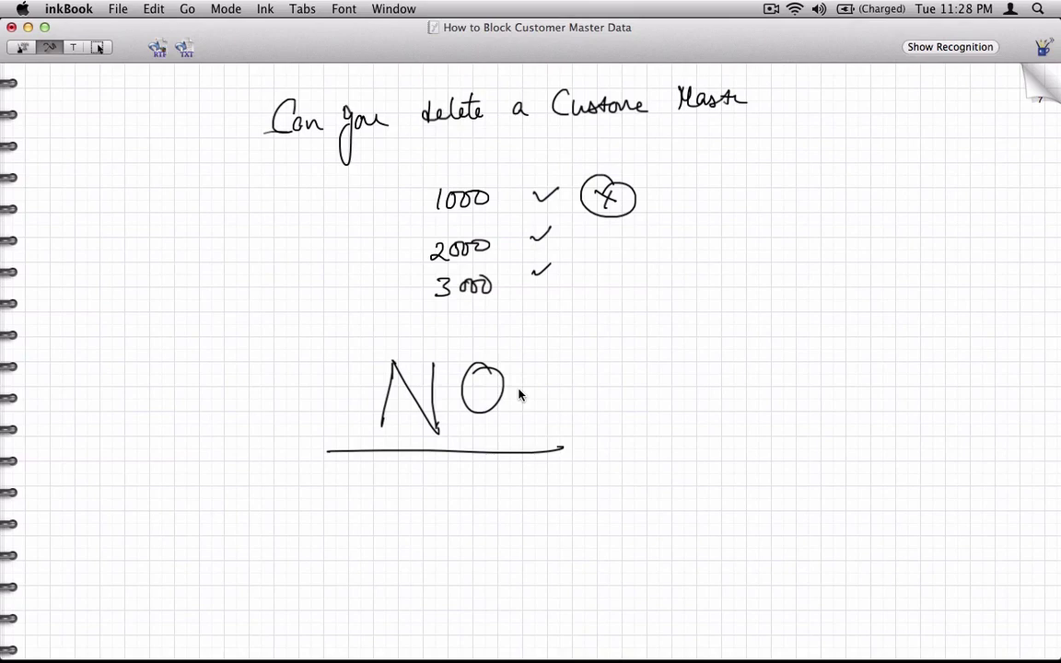
mouse_move(615, 416)
left_mouse_down()
mouse_move(725, 393)
mouse_move(748, 405)
mouse_move(823, 373)
mouse_move(893, 374)
mouse_move(935, 346)
mouse_move(945, 355)
left_mouse_up()
left_click_drag(803, 411, 833, 407)
left_click_drag(960, 386, 954, 396)
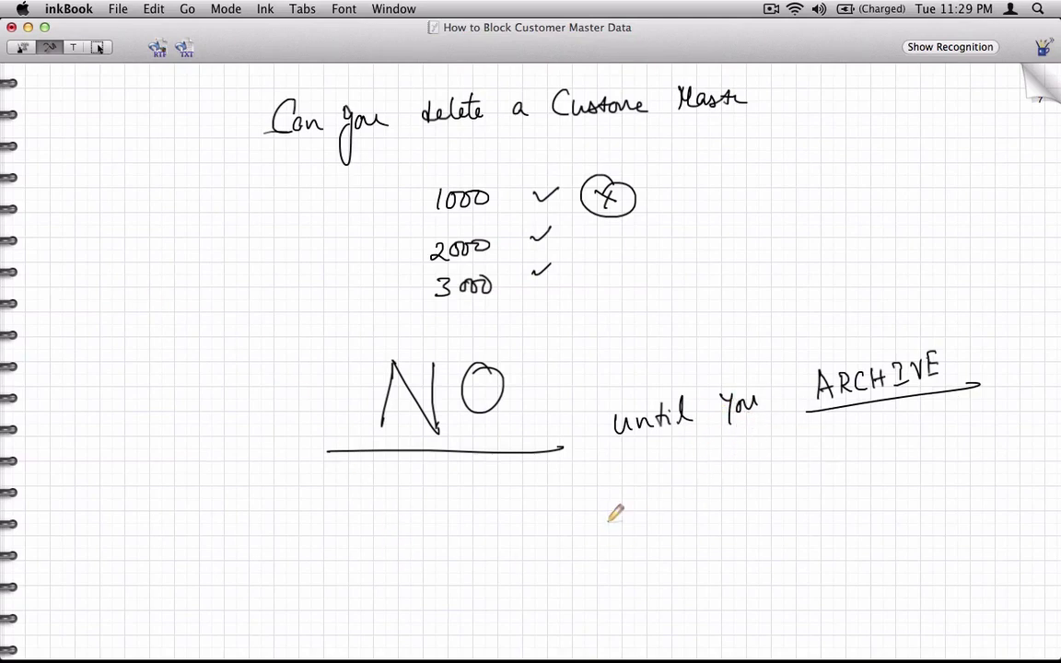
mouse_move(289, 550)
left_mouse_down()
mouse_move(312, 531)
mouse_move(330, 540)
mouse_move(415, 519)
mouse_move(416, 534)
mouse_move(521, 513)
mouse_move(506, 526)
left_mouse_up()
left_click_drag(276, 552, 557, 546)
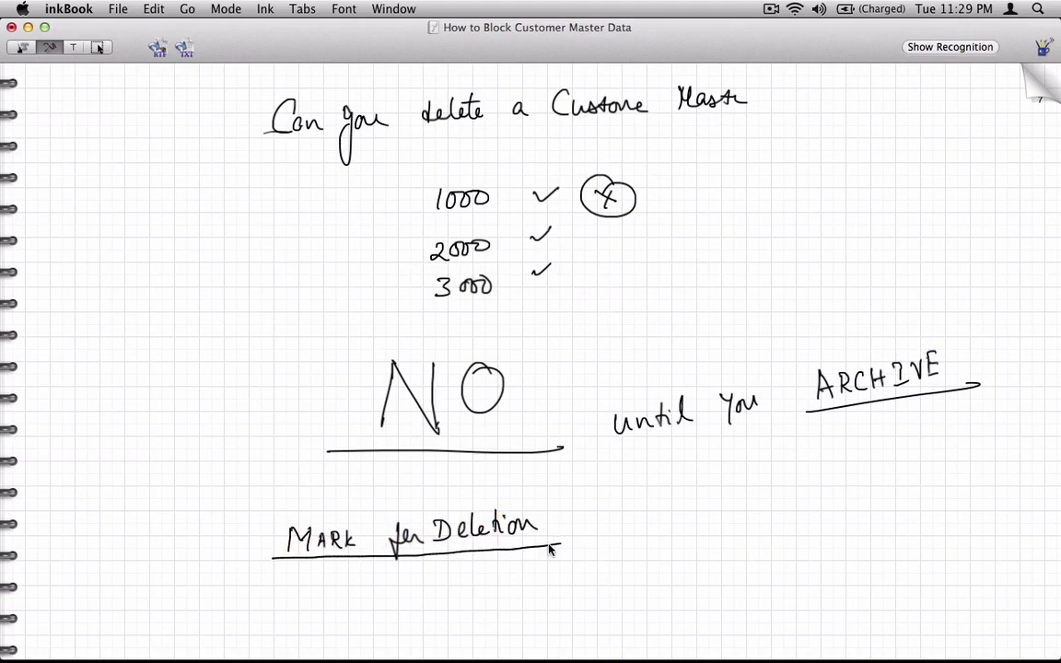
Switch to SAPGUI, cancel the ship-to partner selection, and leave the rush order for SAP Easy Access without saving
key("super+Tab")
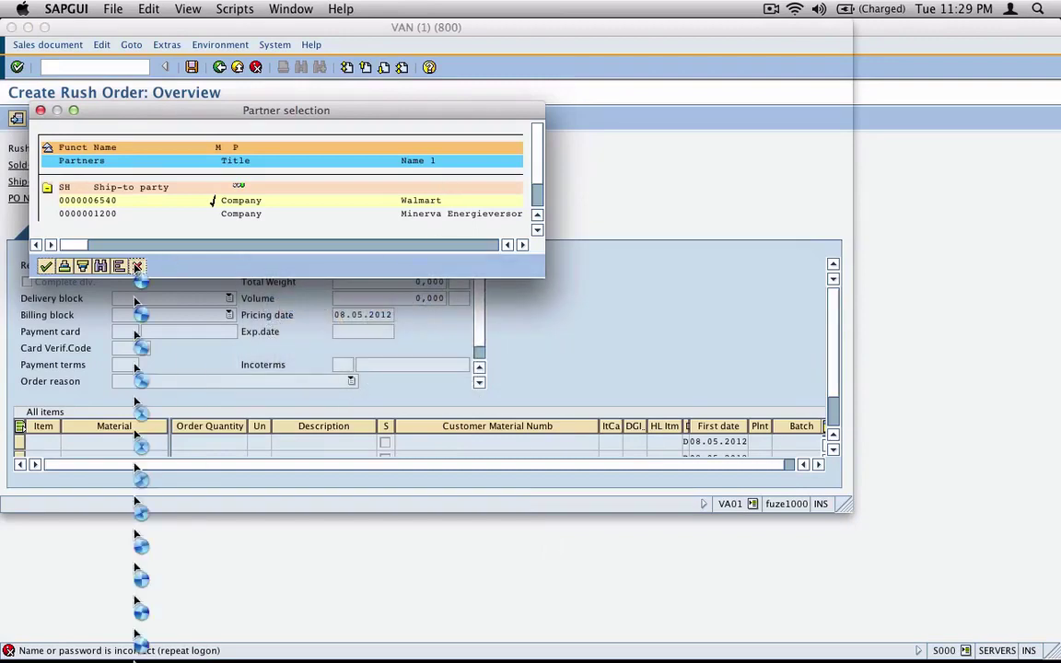
left_click(136, 267)
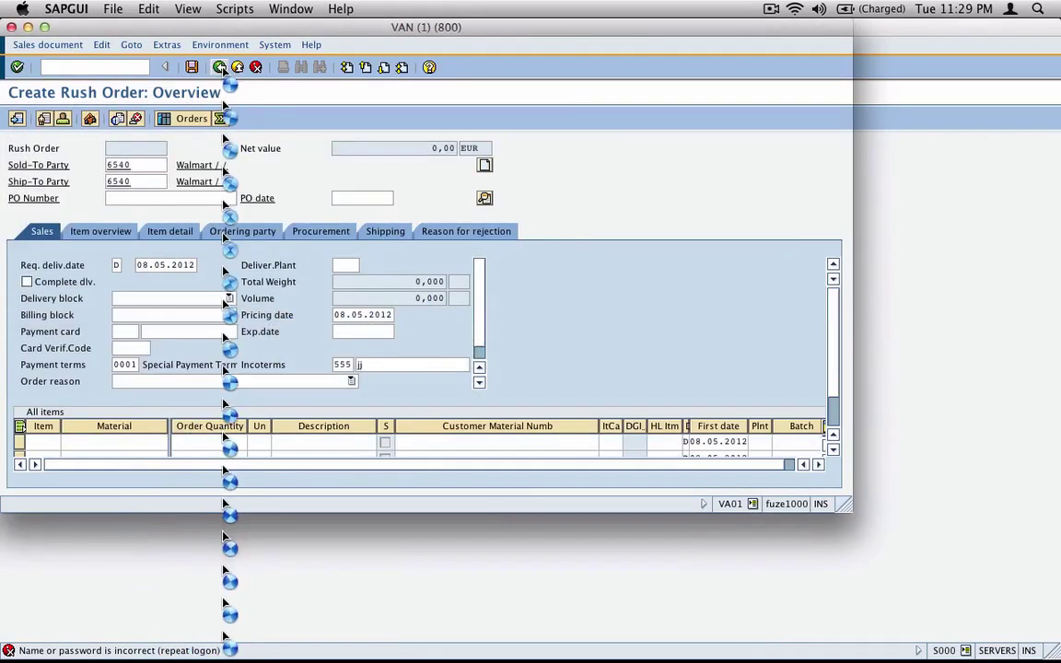
left_click(220, 67)
left_click(287, 202)
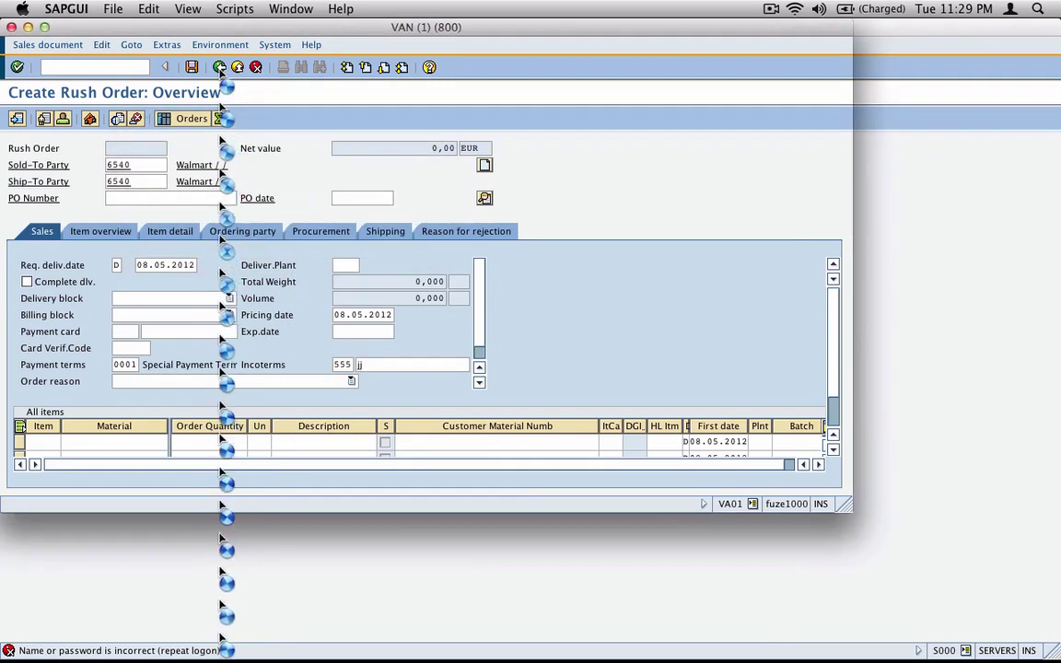
left_click(771, 8)
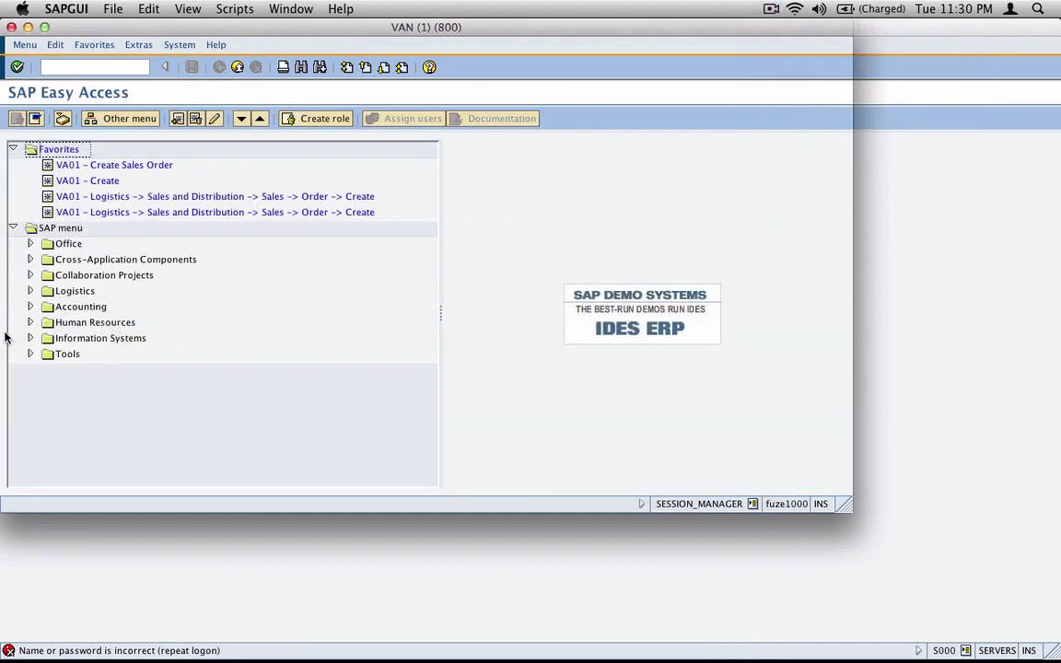
Start VD06 - Flag for Deletion from the SAP menu under Logistics, Sales and Distribution, Master Data, Business Partner, Customer
left_click(30, 290)
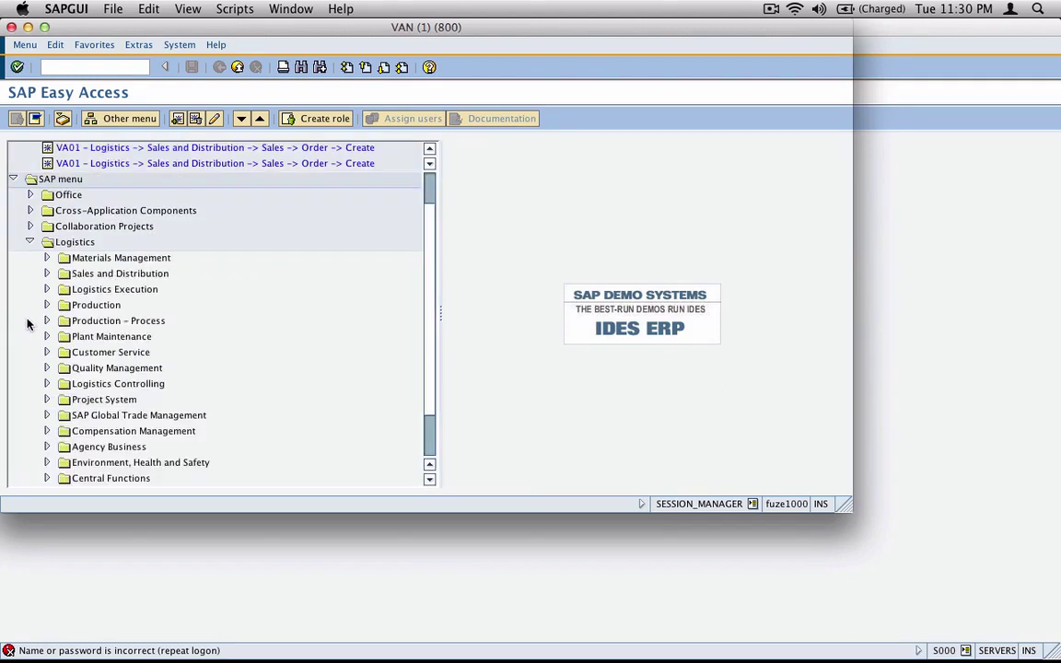
left_click(47, 274)
left_click(95, 211)
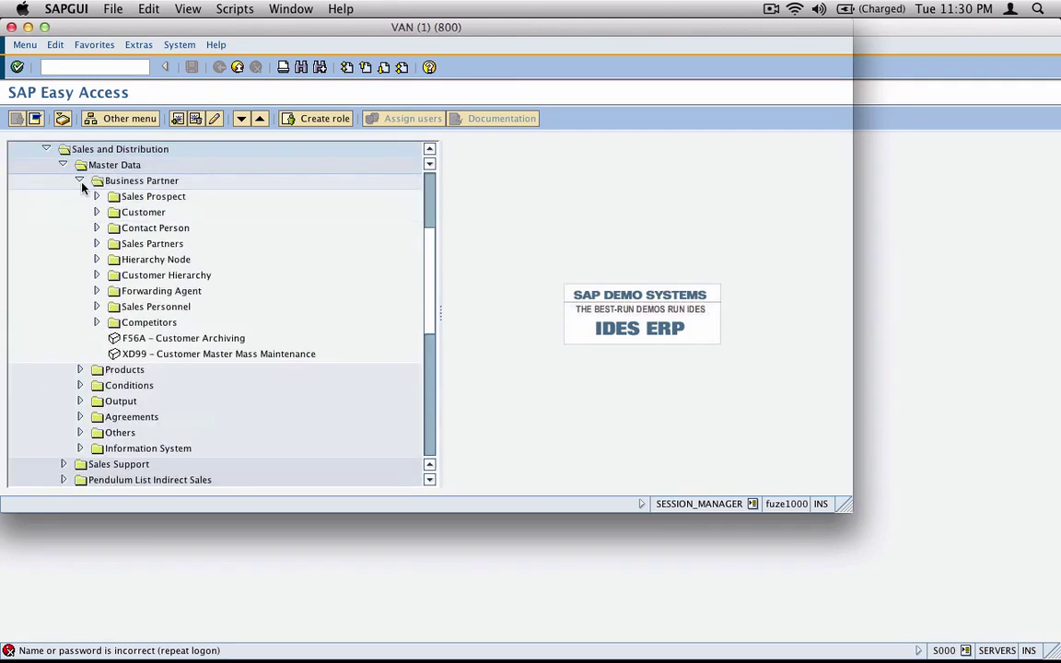
left_click(96, 212)
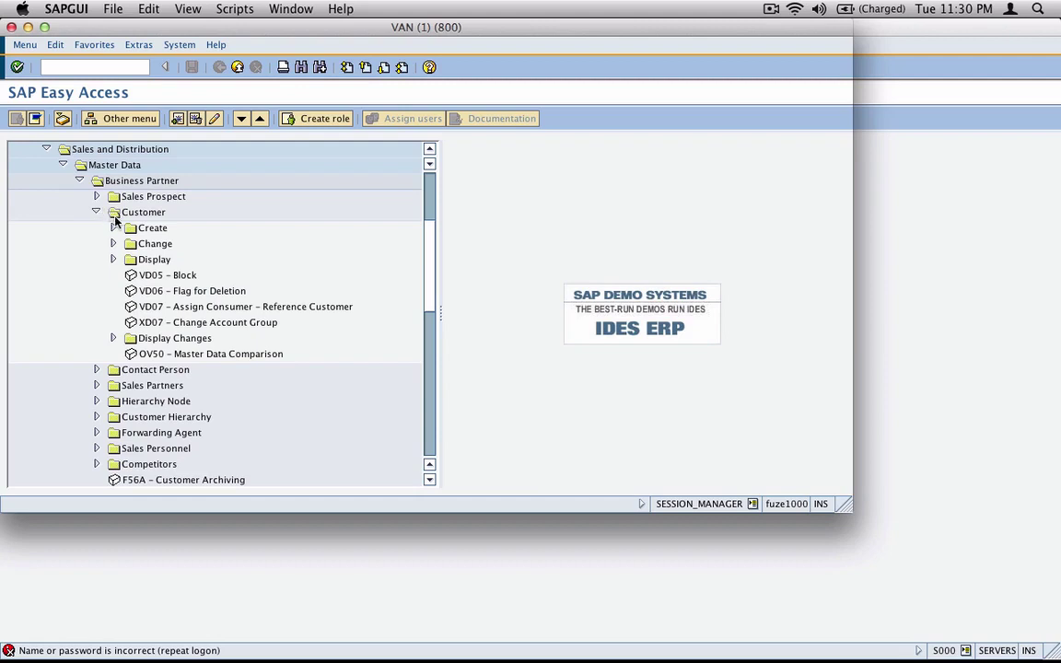
left_click(152, 291)
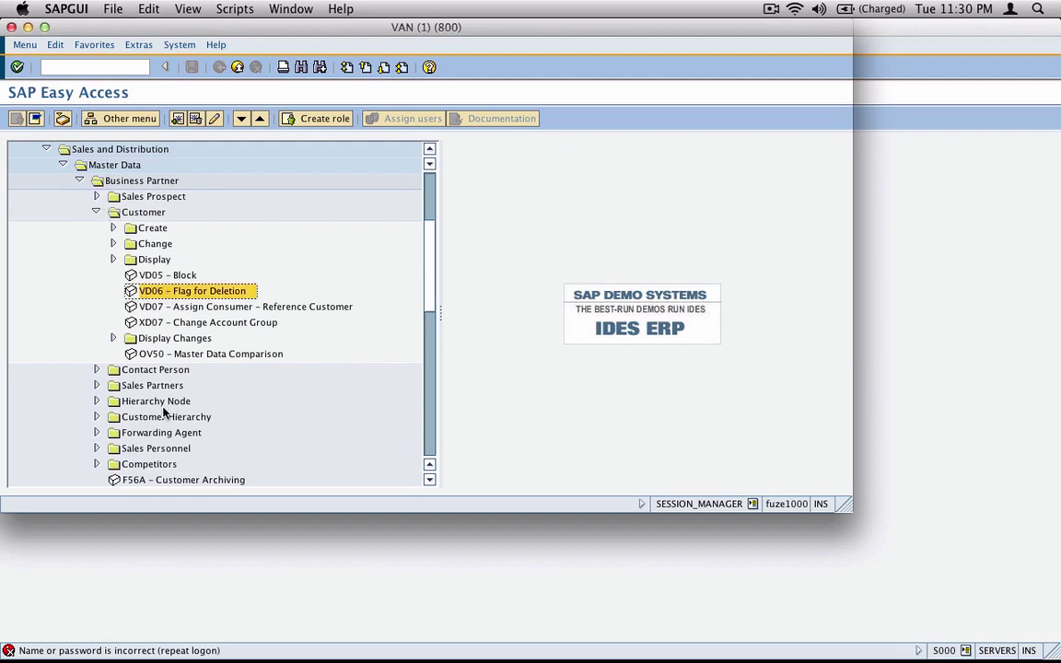
double_click(211, 291)
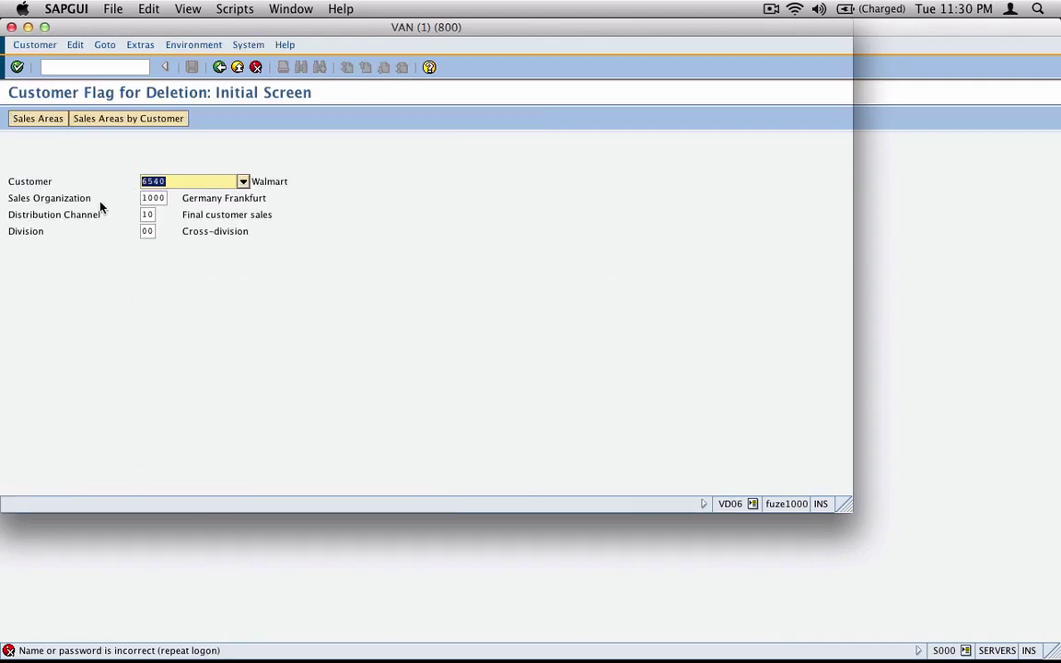
Set the deletion flag for Walmart's selected sales area, save it, and leave VD06
left_click(17, 66)
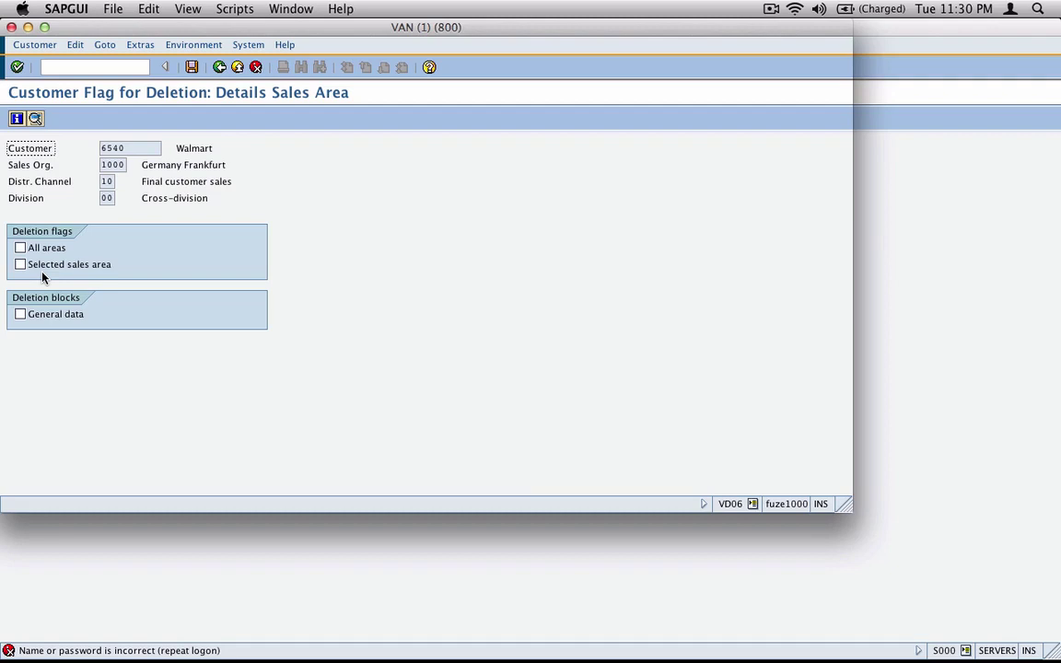
left_click(92, 271)
left_click(192, 67)
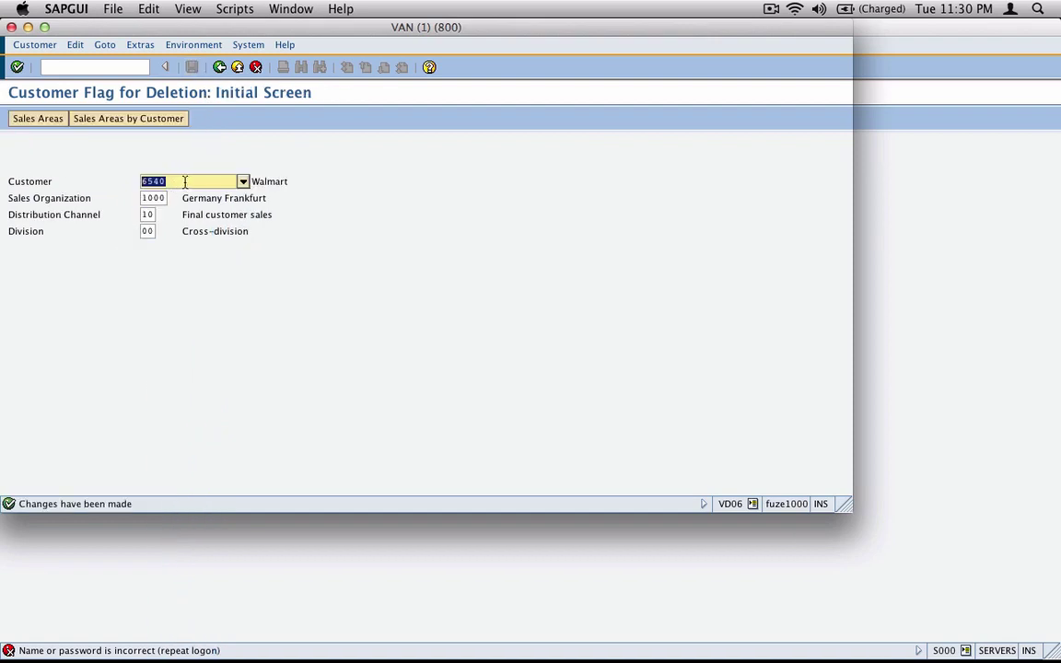
left_click(146, 197)
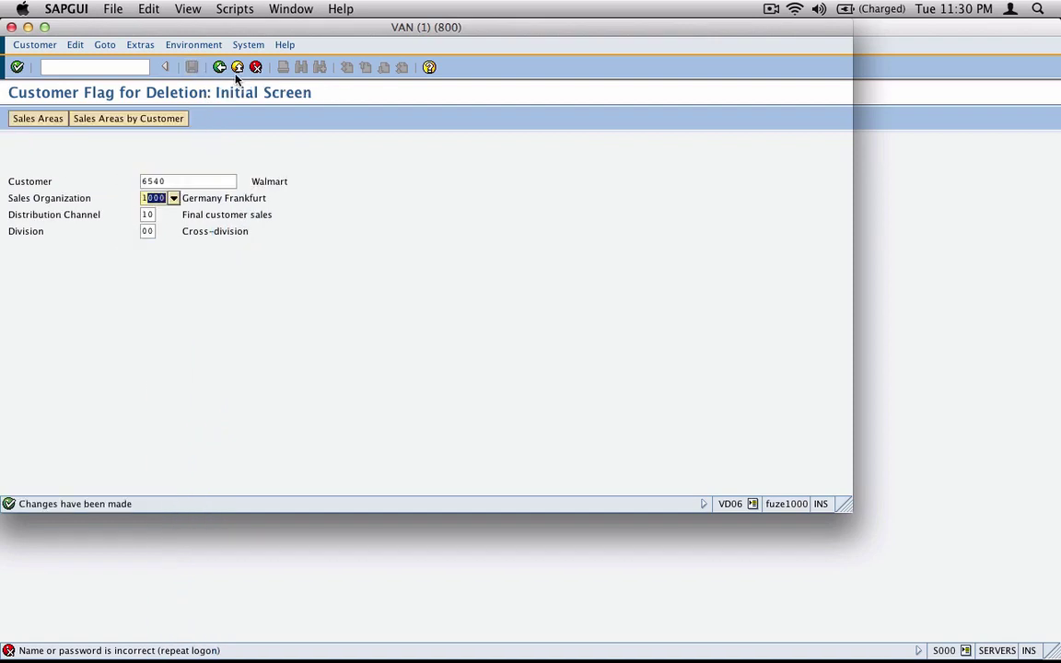
left_click(219, 67)
Start transaction VA01 and try to create an order of type OR with the Walmart customer number as sold-to party
left_click(111, 67)
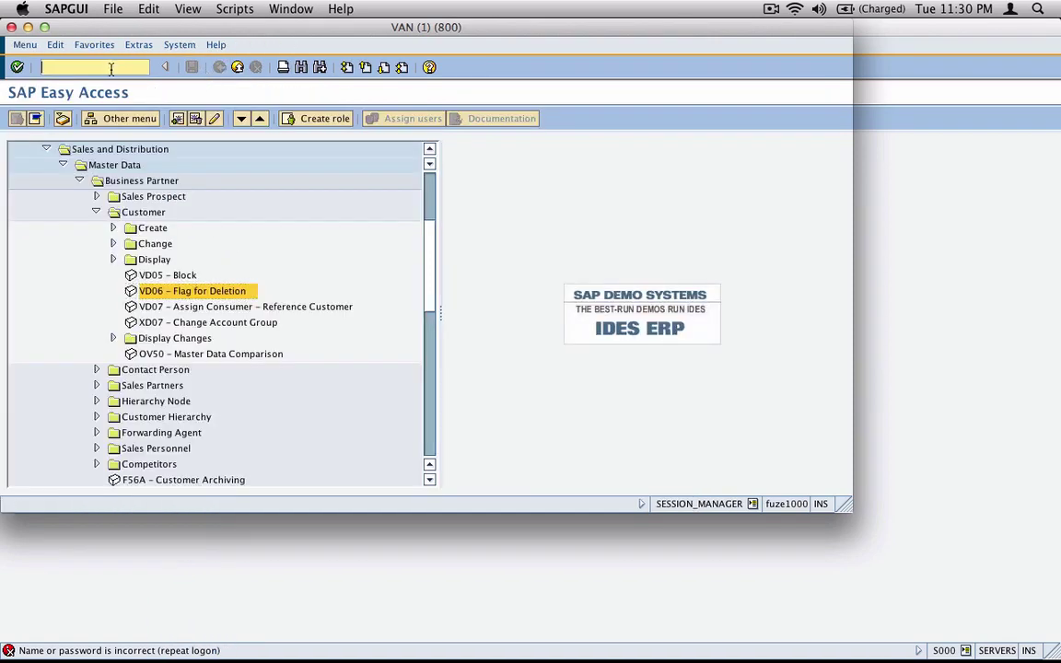
type("va0")
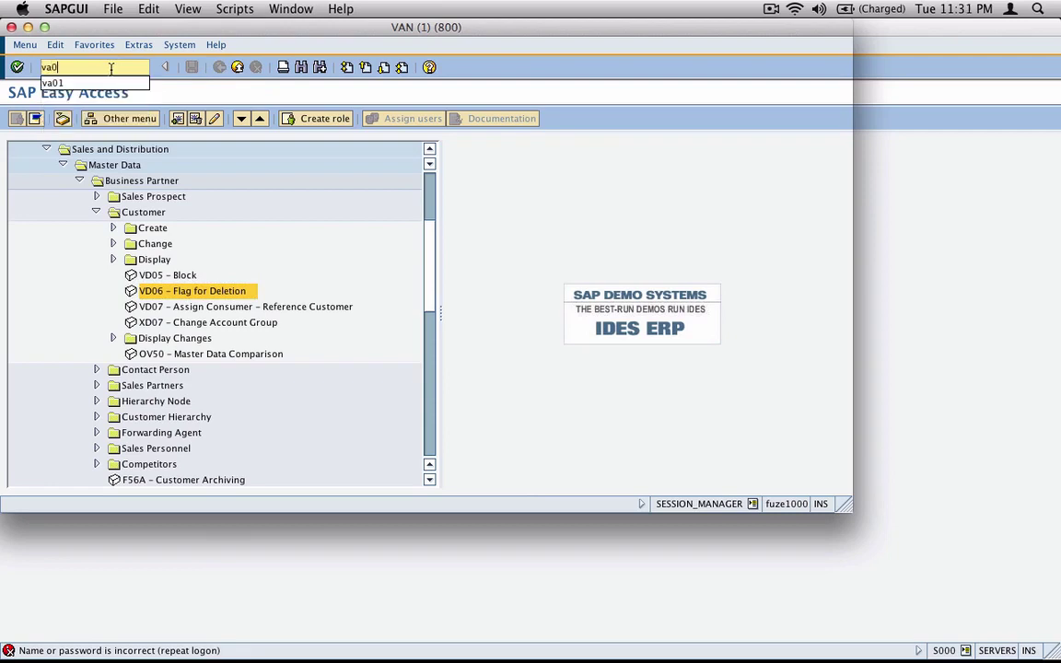
type("1")
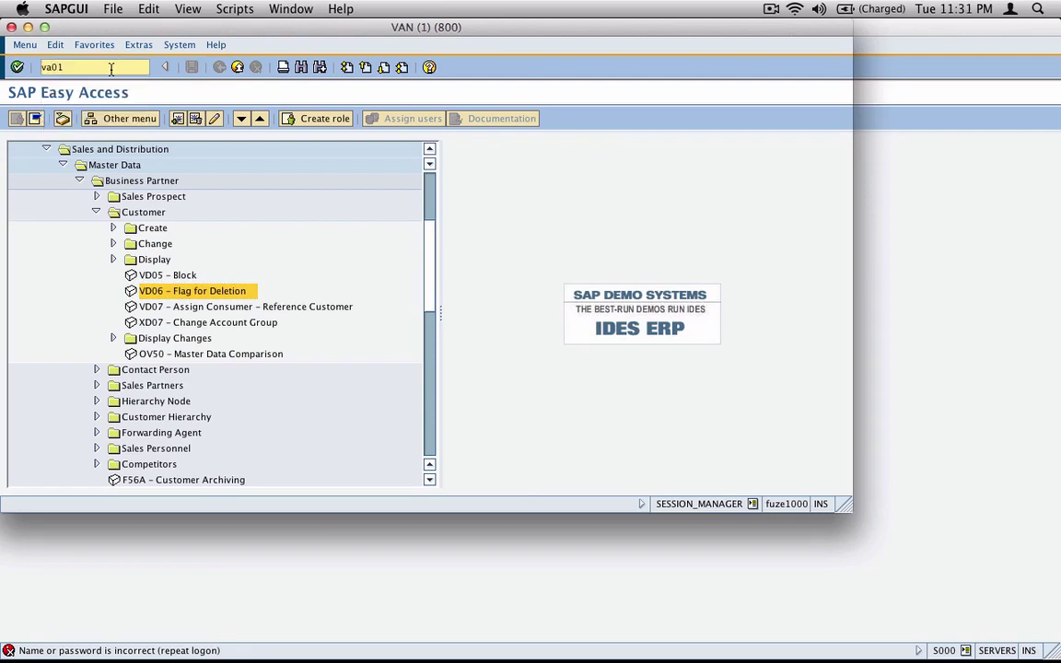
key("Return")
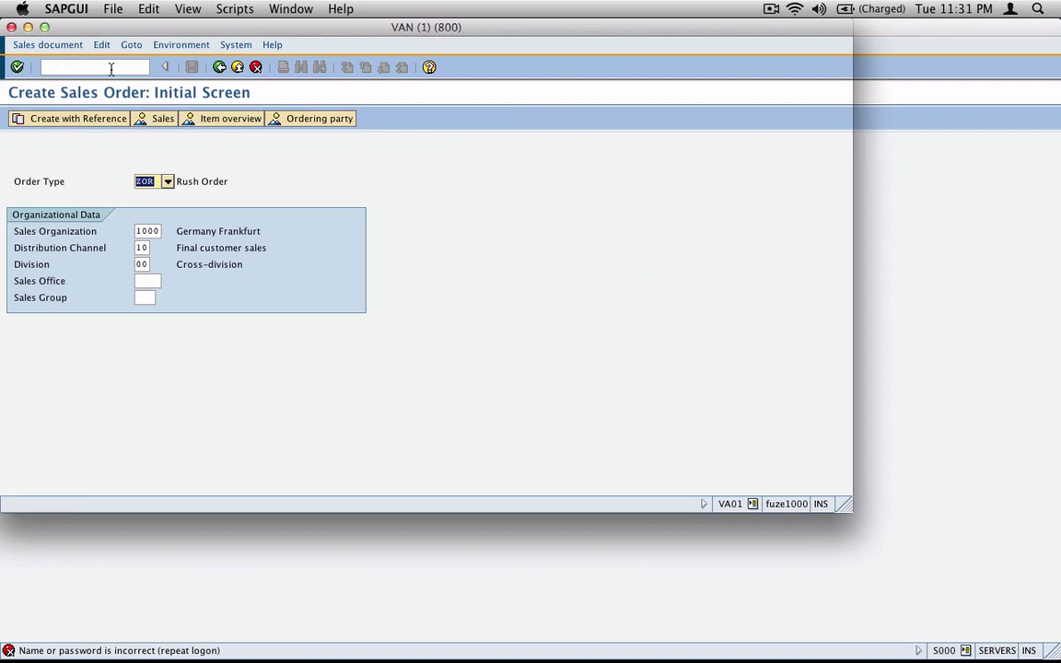
type("or")
key("Return")
type("6540")
key("Return")
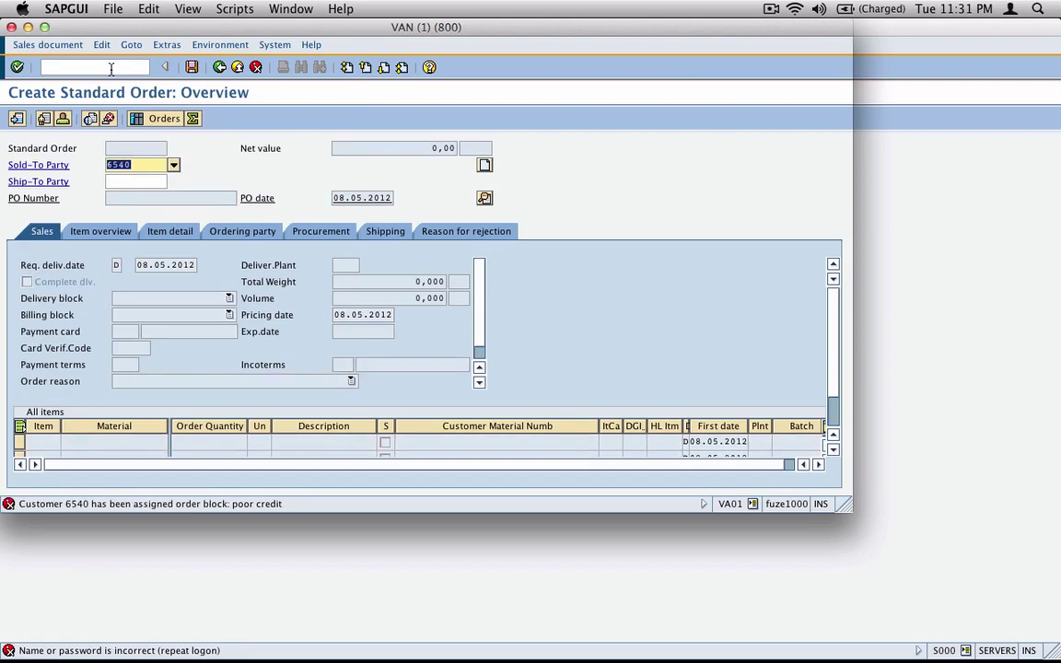
Go to VD05, clear the order block for Walmart's selected sales area, save, and return to SAP Easy Access
left_click(95, 67)
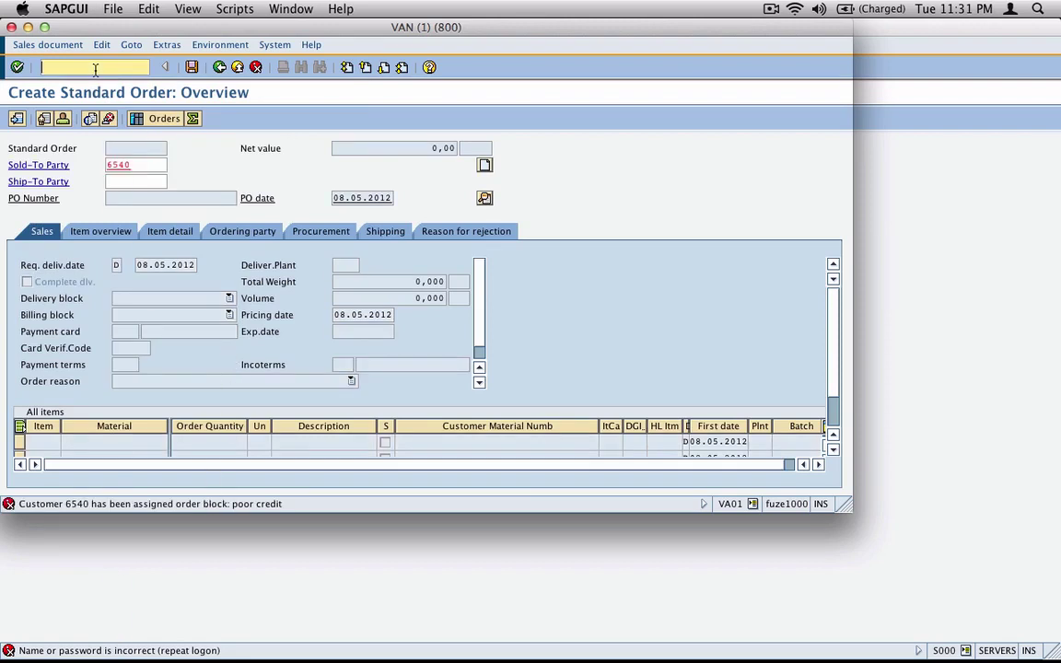
type("/nvd0")
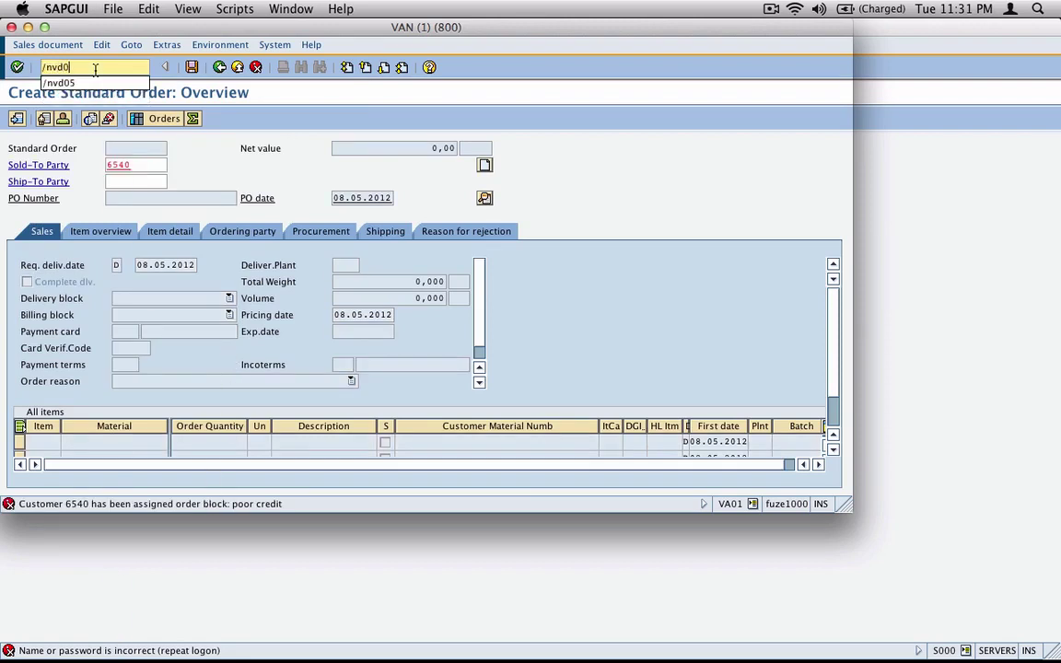
type("5")
key("Return")
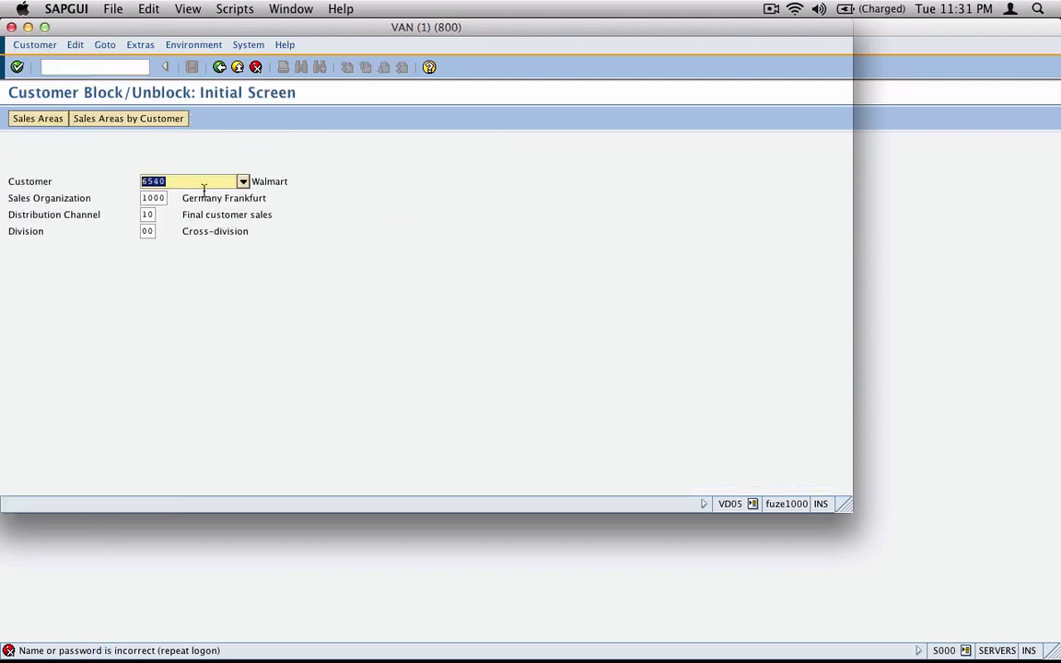
key("Return")
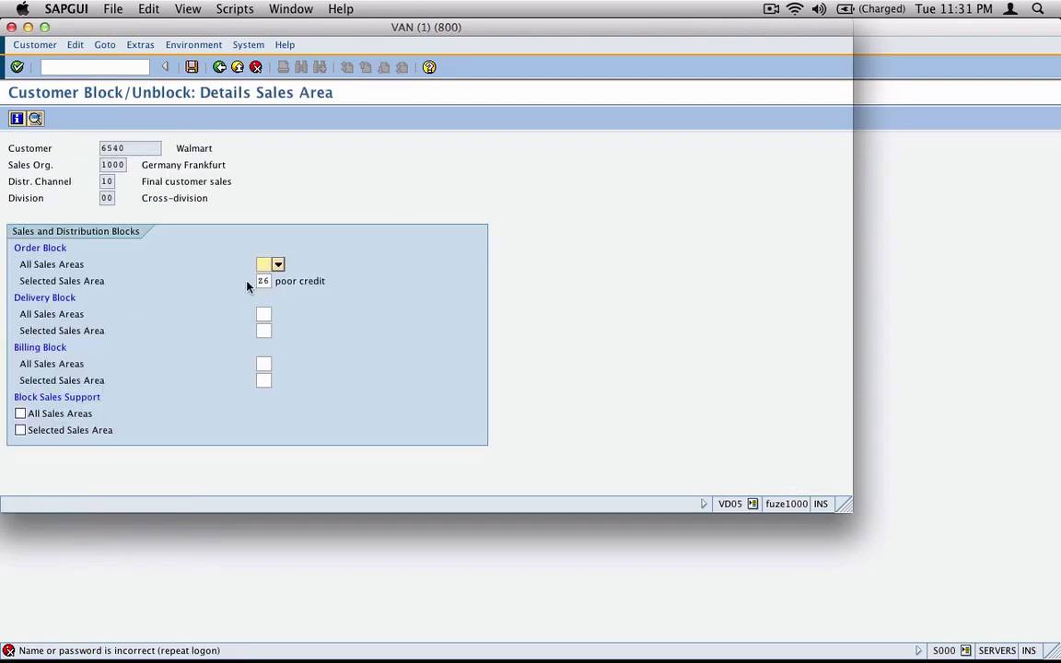
left_click(278, 281)
left_click(277, 286)
key("ctrl+s")
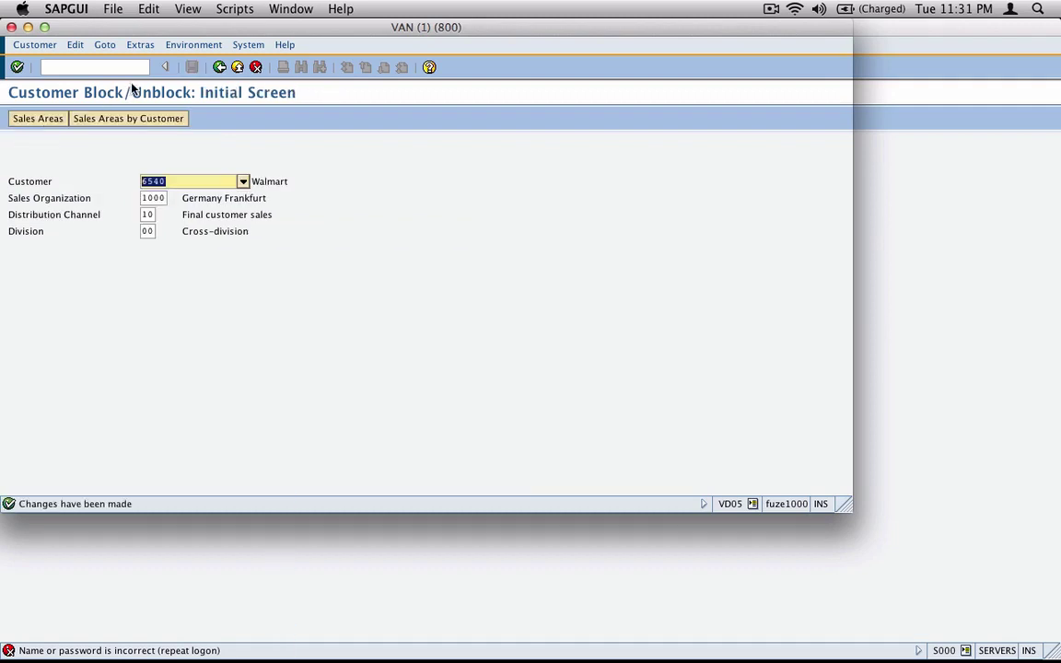
left_click(220, 68)
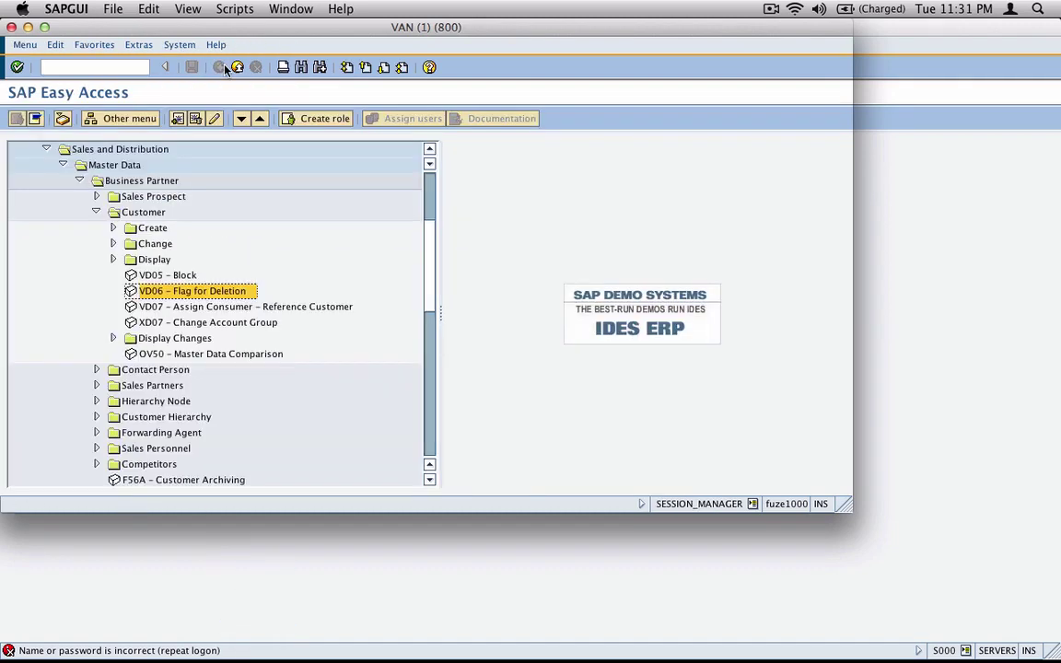
Start VA01 again and enter the Walmart customer number as sold-to party in an OR standard order
left_click(92, 69)
type("va01")
key("Return")
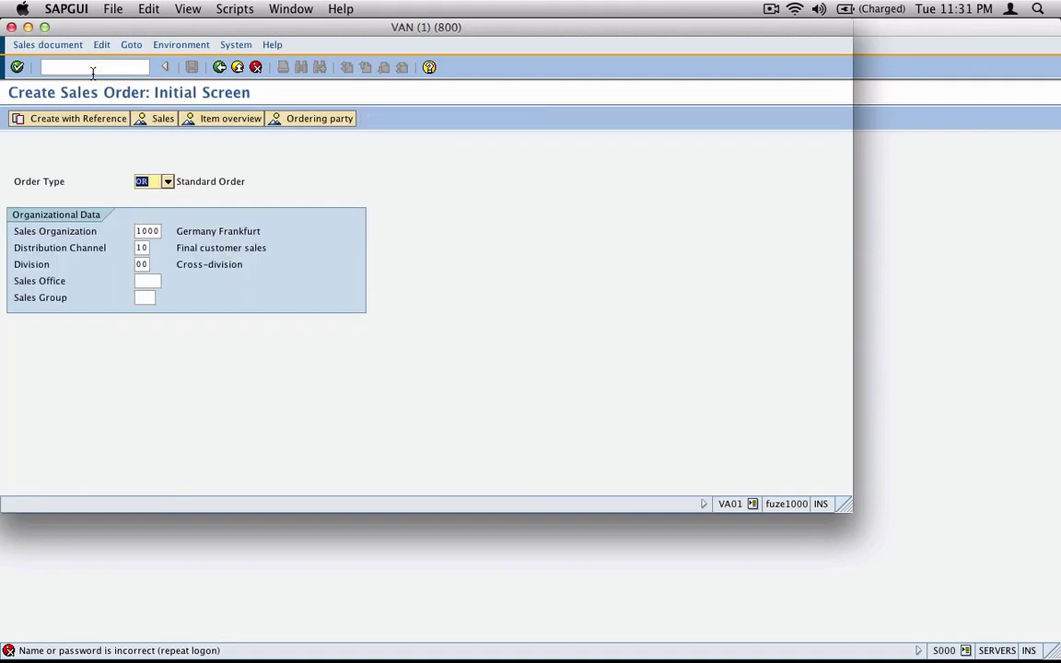
key("Return")
type("6540")
key("Return")
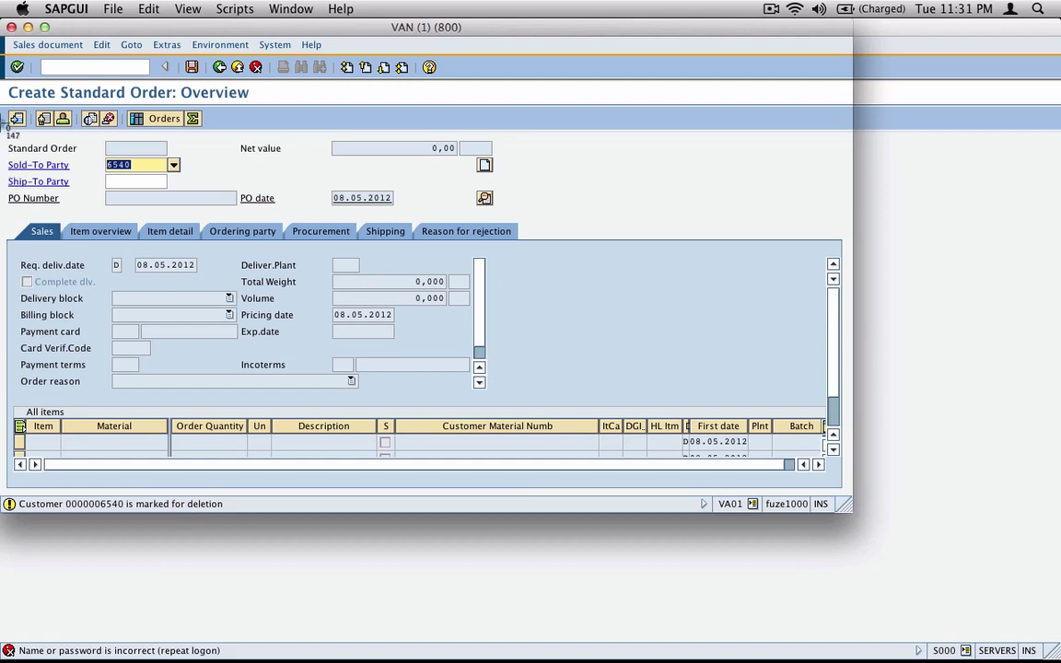
Capture a screenshot of the standard order overview, switch to inkBook, and insert a new page after the current one
left_click_drag(46, 168, 458, 511)
key("super+Tab")
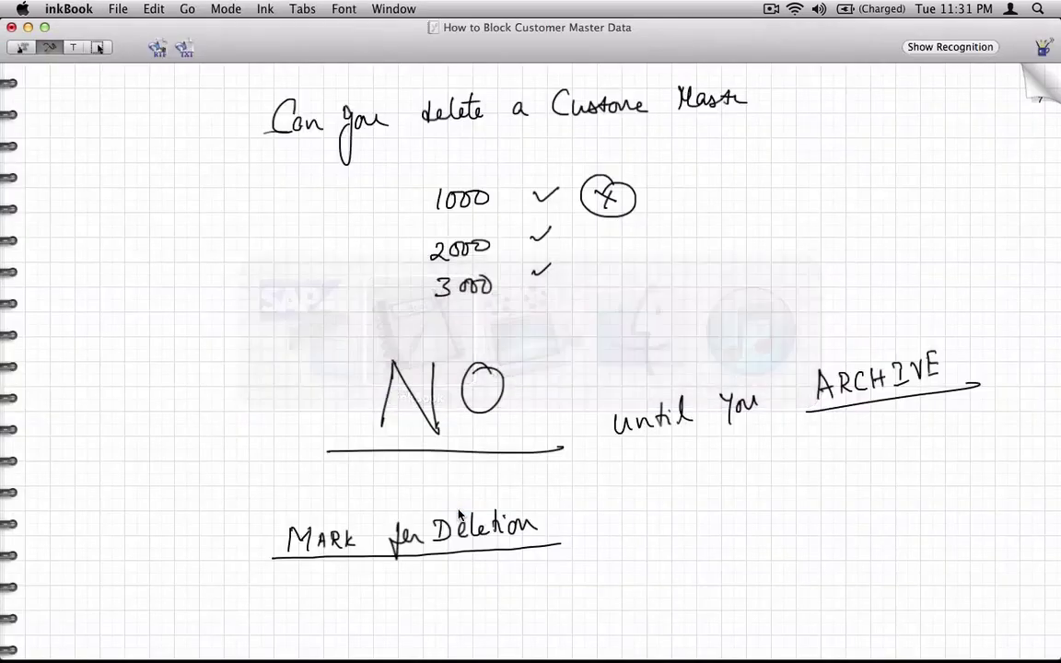
left_click(153, 9)
left_click(180, 266)
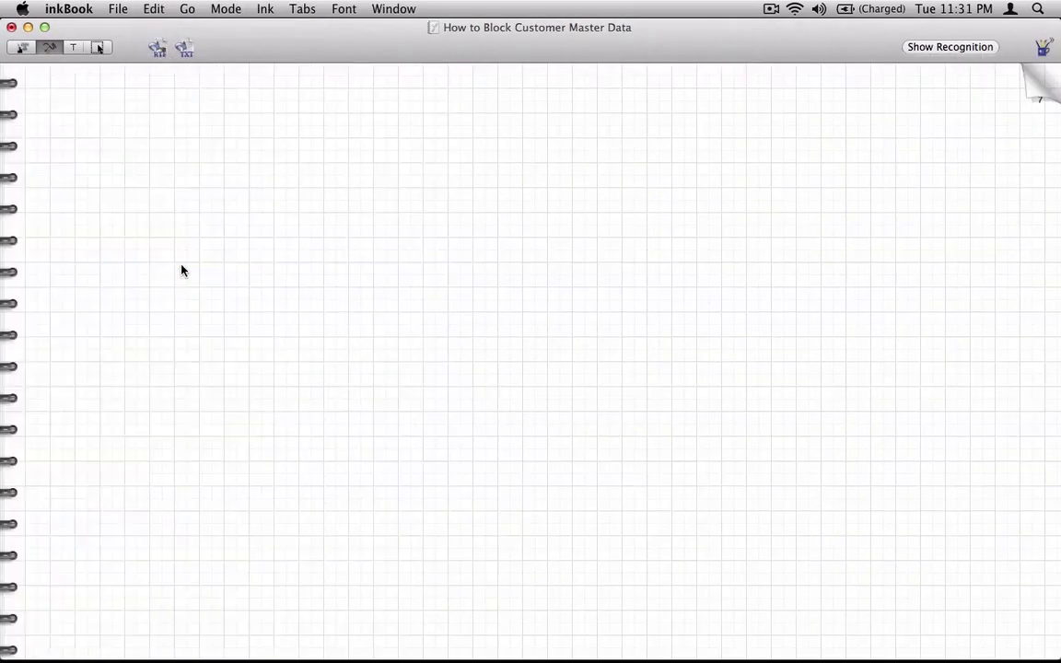
Paste the captured standard order screenshot onto the new page and position it on the page's right half
key("super+v")
left_click(97, 47)
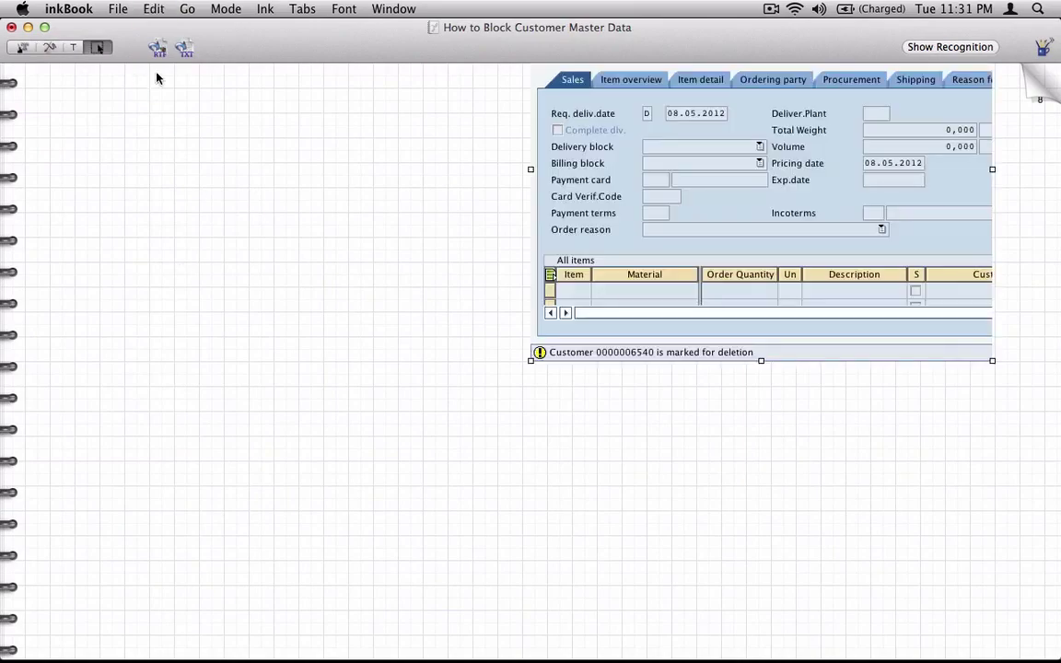
left_click_drag(605, 244, 349, 431)
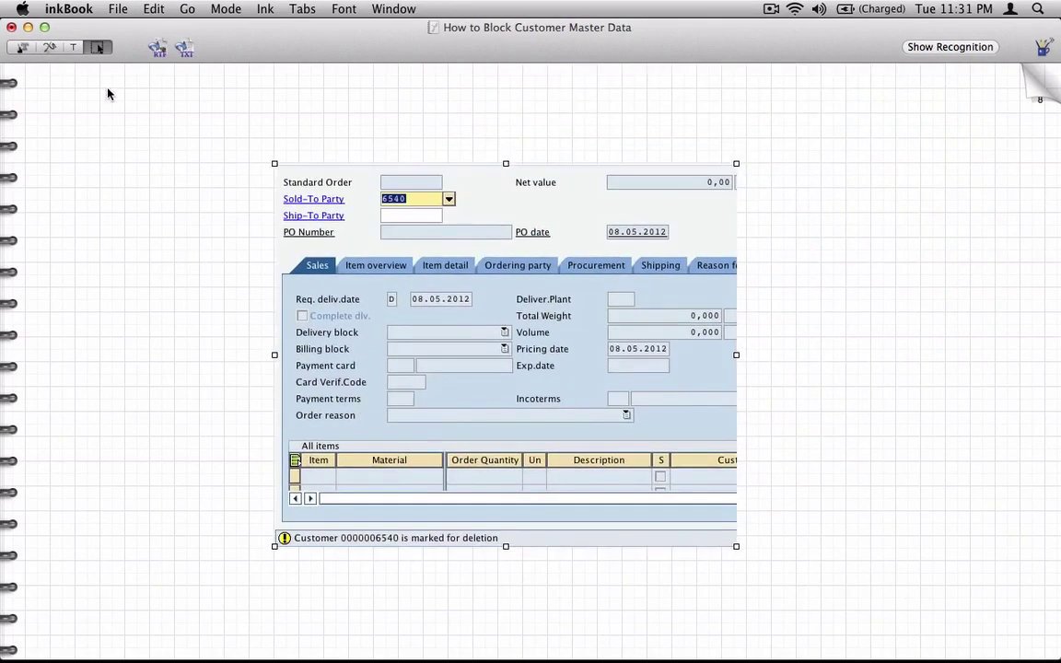
left_click_drag(544, 394, 826, 393)
left_click(460, 387)
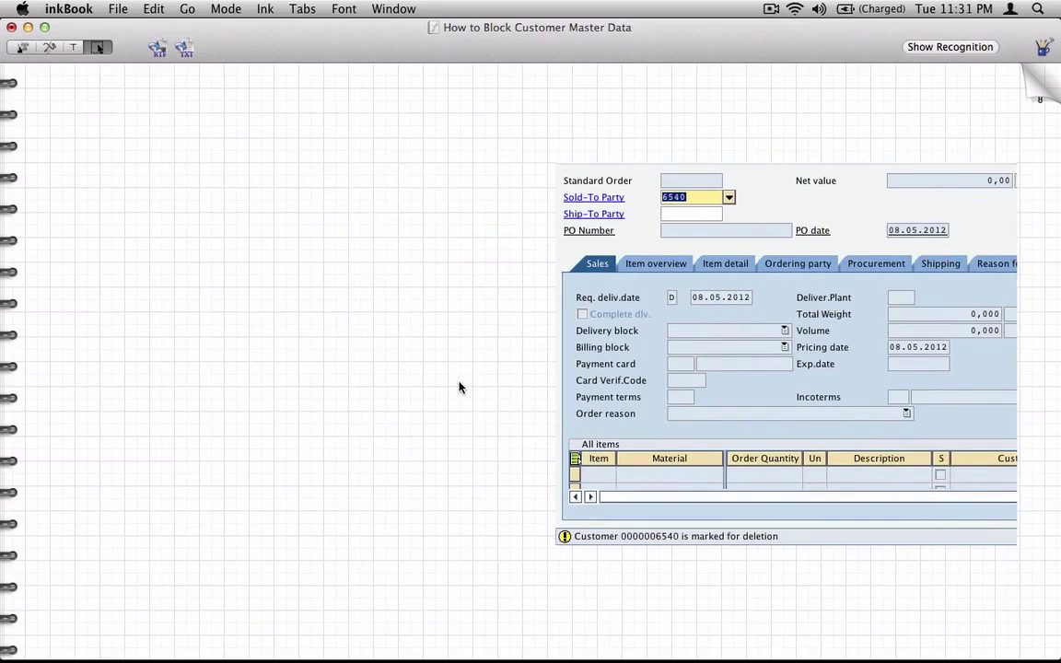
Switch to SAPGUI, start transaction VD06, and open Walmart's deletion flag details for sales organization 1000, distribution channel 10, division 00
key("super+Tab")
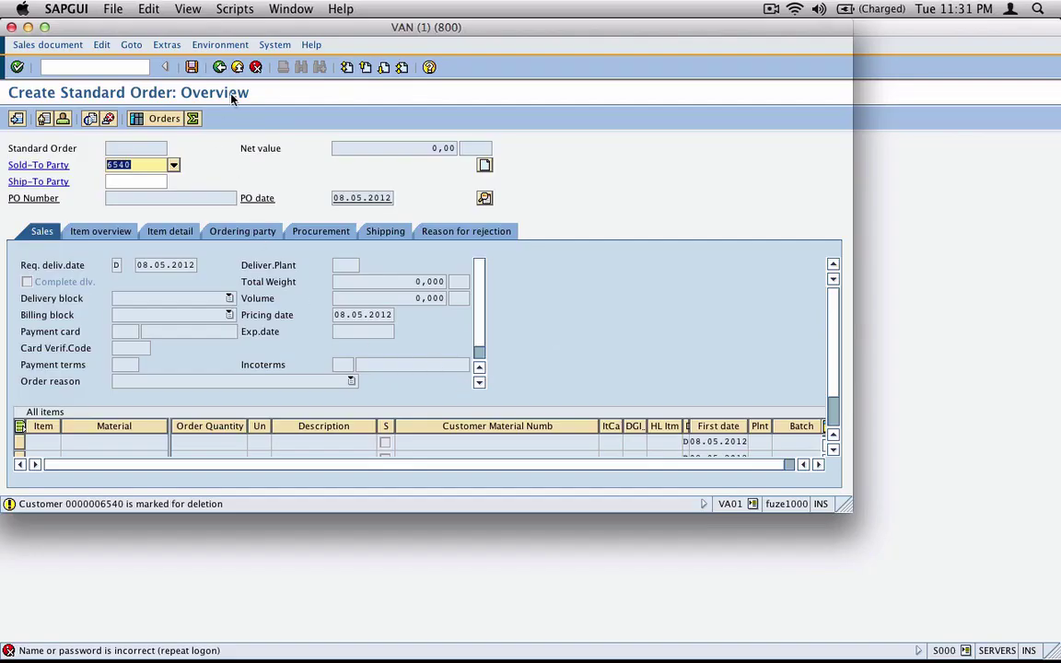
left_click(16, 67)
left_click(46, 266)
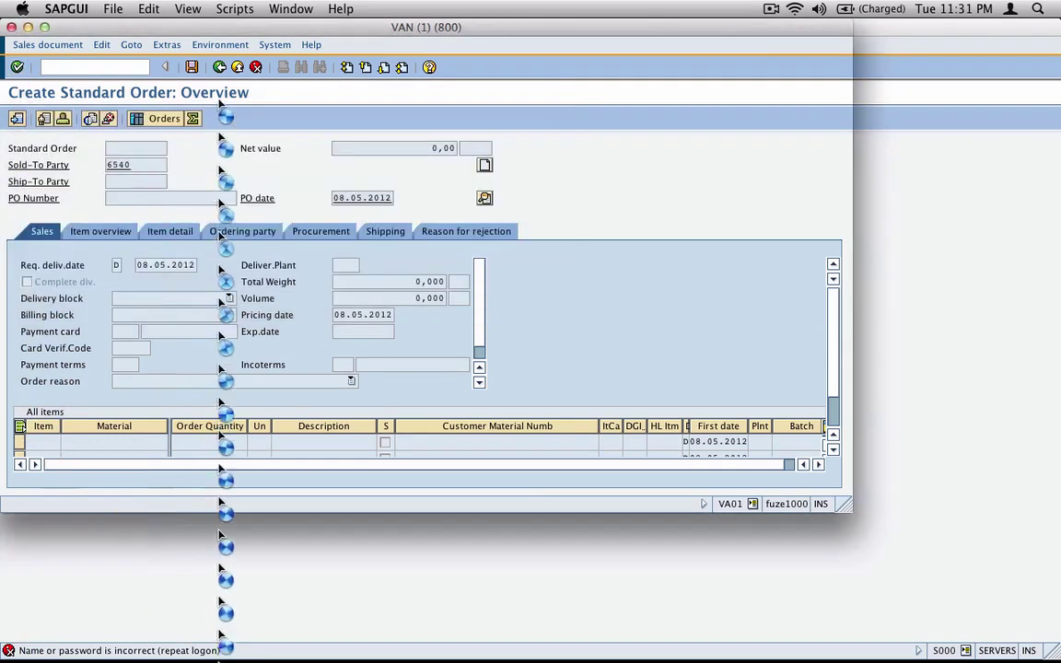
left_click(116, 66)
type("/nvd06")
key("Return")
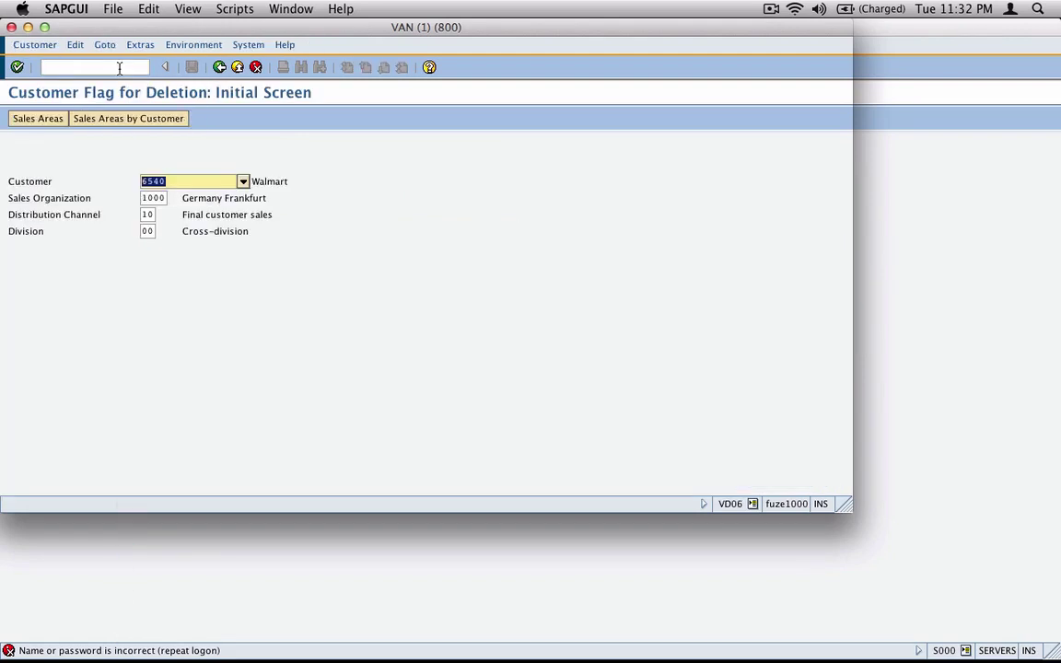
key("Return")
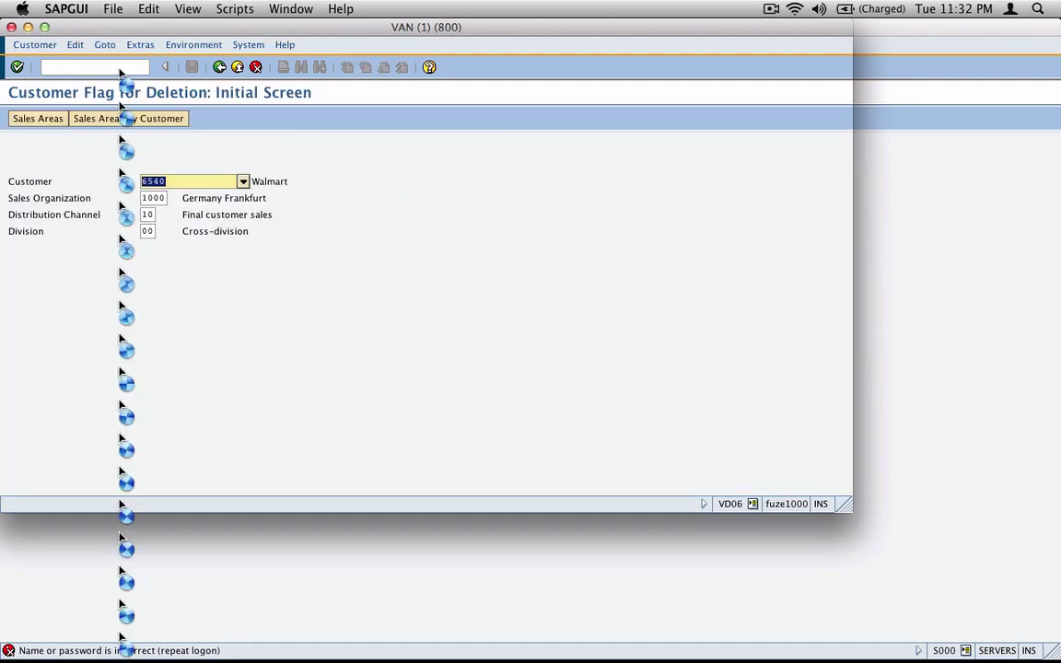
Capture the deletion flag details as a screenshot, paste it into the inkBook page, and place it beside the order screenshot
key("super+q")
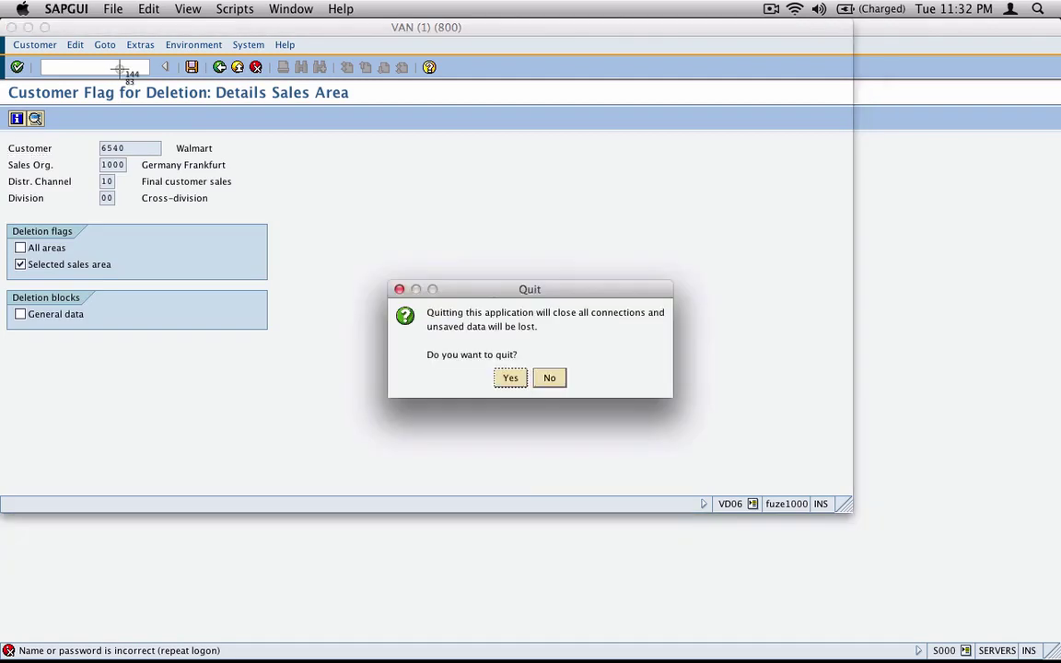
left_click(549, 381)
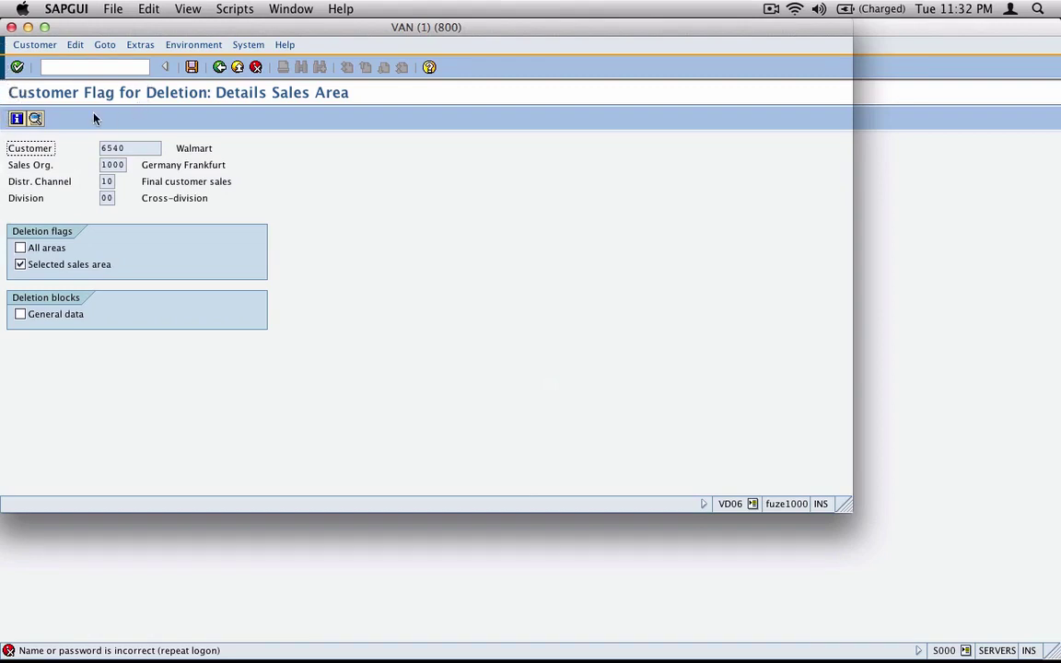
left_click_drag(4, 84, 379, 334)
key("super+Tab")
key("super+v")
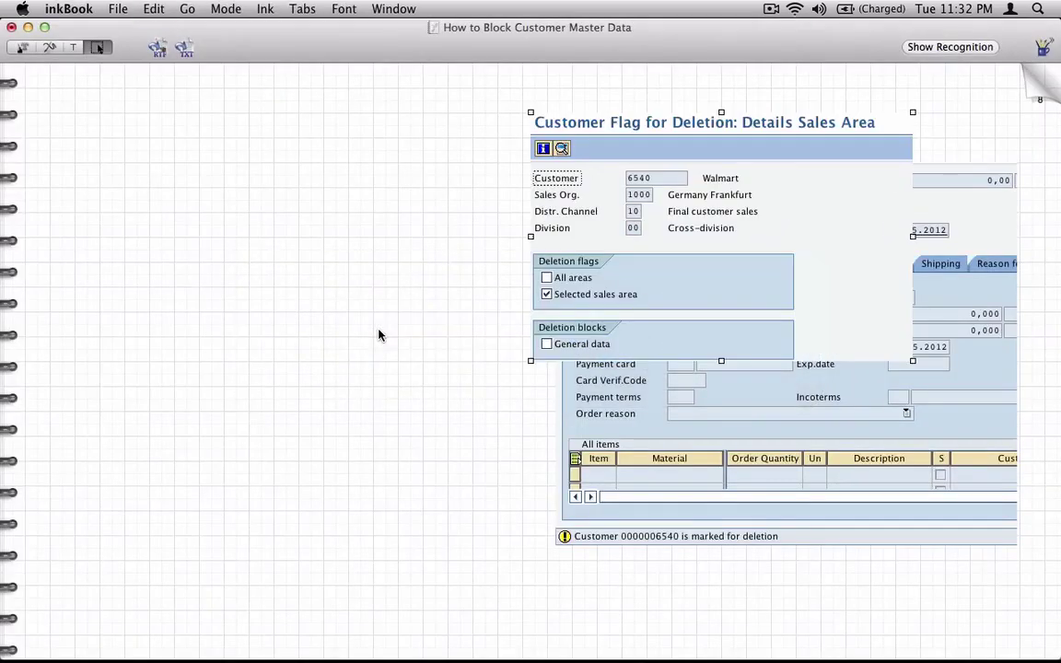
left_click(48, 46)
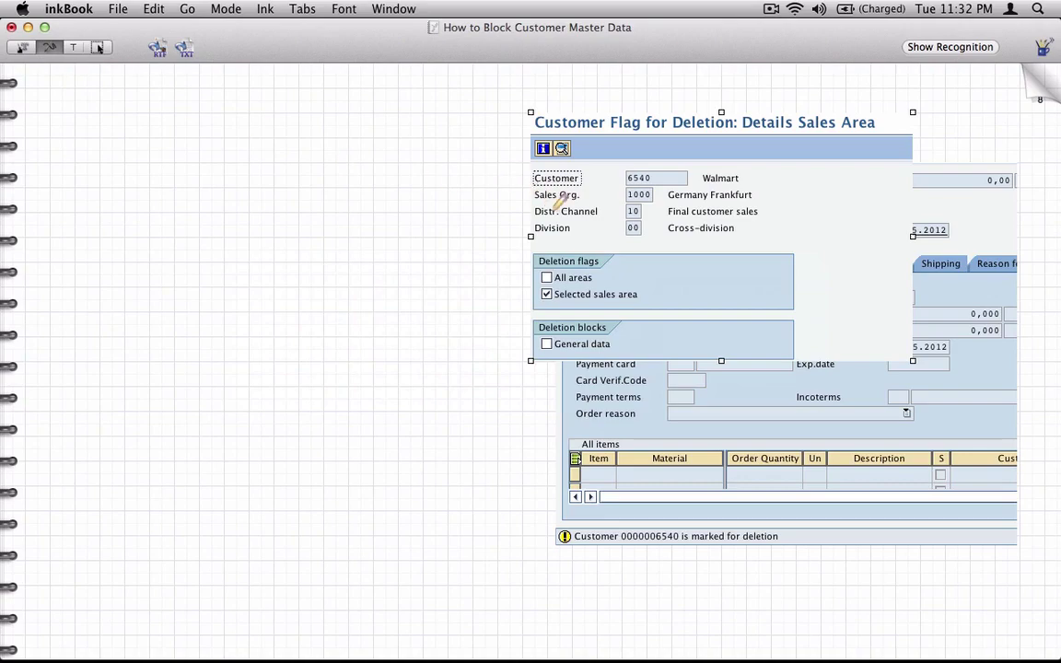
left_click(96, 47)
mouse_move(534, 138)
left_mouse_down()
mouse_move(378, 212)
mouse_move(231, 240)
mouse_move(161, 165)
mouse_move(204, 171)
mouse_move(206, 194)
mouse_move(322, 158)
left_mouse_up()
Annotate the page with "VD06 → To flag a C.M. for deletion", arrows at both deletion flags, and the deletion message circled as "Warning"
mouse_move(311, 151)
left_mouse_down()
mouse_move(314, 164)
mouse_move(351, 139)
mouse_move(383, 162)
left_mouse_up()
mouse_move(399, 115)
left_mouse_down()
mouse_move(409, 157)
mouse_move(431, 127)
mouse_move(474, 101)
mouse_move(502, 122)
mouse_move(549, 95)
mouse_move(617, 92)
left_mouse_up()
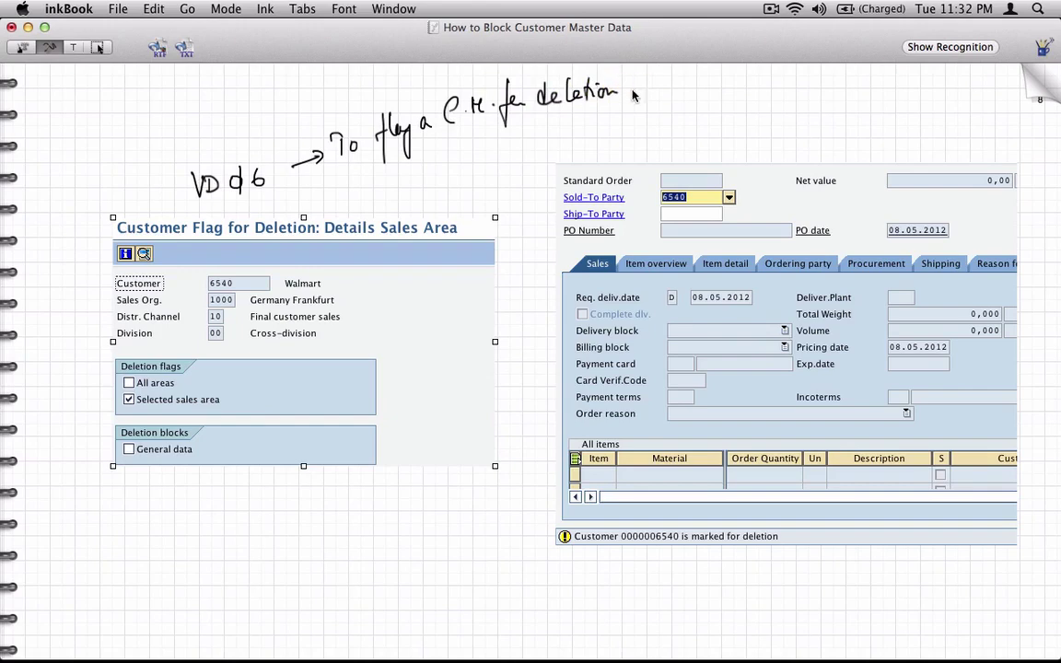
mouse_move(231, 401)
left_mouse_down()
mouse_move(273, 395)
mouse_move(247, 406)
left_mouse_up()
mouse_move(83, 382)
left_mouse_down()
mouse_move(116, 377)
mouse_move(107, 385)
left_mouse_up()
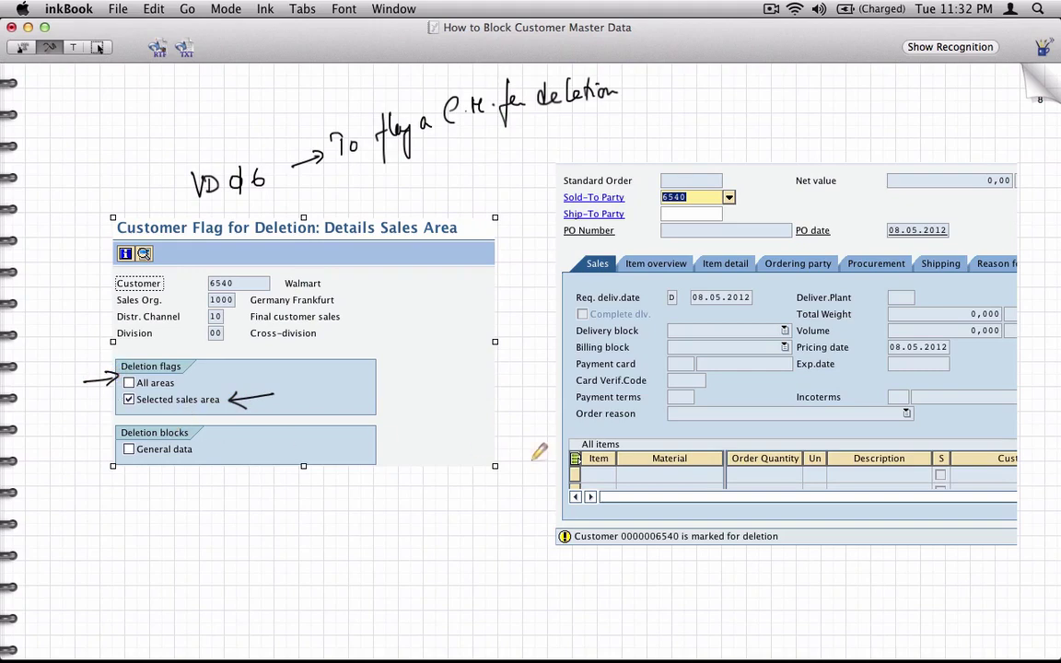
mouse_move(779, 523)
left_mouse_down()
mouse_move(663, 506)
mouse_move(539, 527)
mouse_move(680, 569)
mouse_move(785, 549)
mouse_move(765, 521)
left_mouse_up()
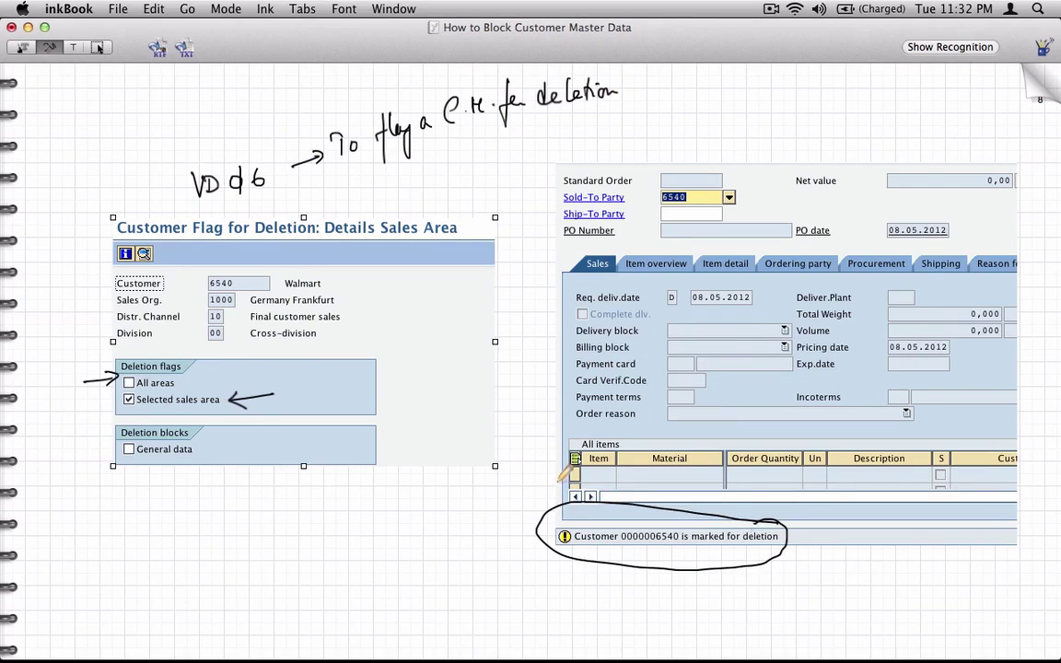
mouse_move(681, 561)
left_mouse_down()
mouse_move(676, 610)
mouse_move(712, 613)
mouse_move(726, 634)
left_mouse_up()
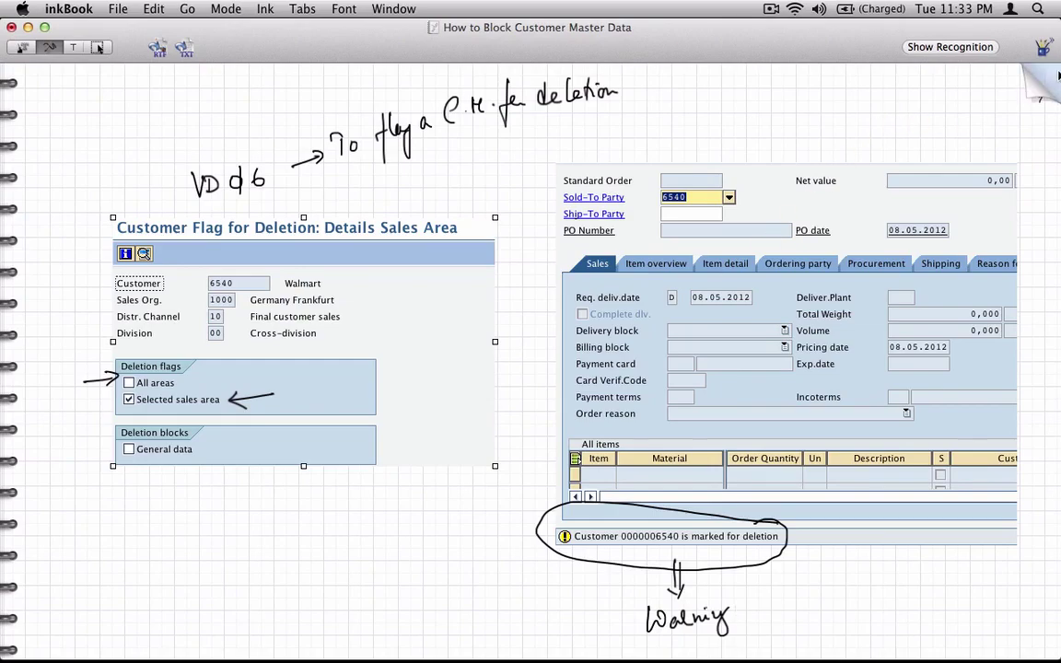
Page back through the notebook to the title page "How to Block Customer Master"
left_click(1057, 76)
left_click(1056, 77)
left_click(1056, 77)
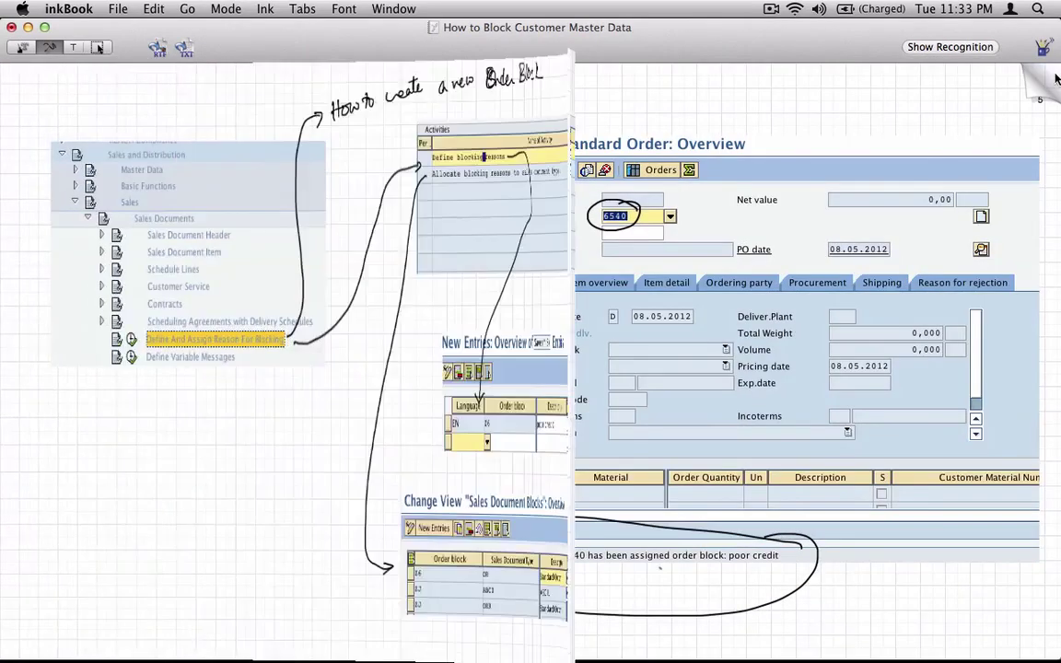
left_click(1057, 80)
left_click(1060, 82)
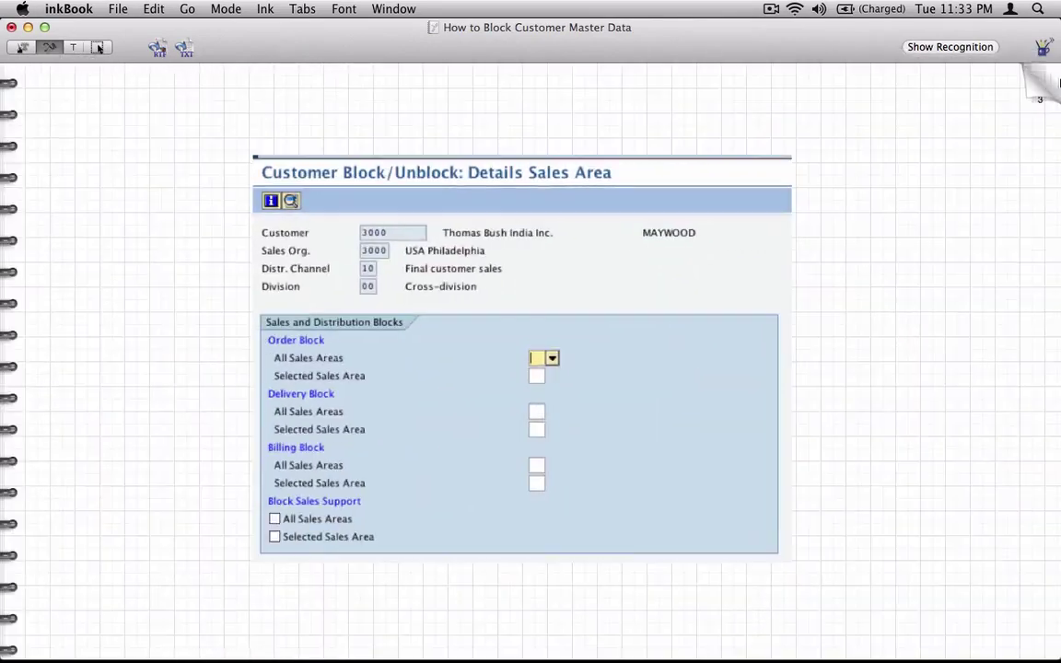
left_click(1057, 81)
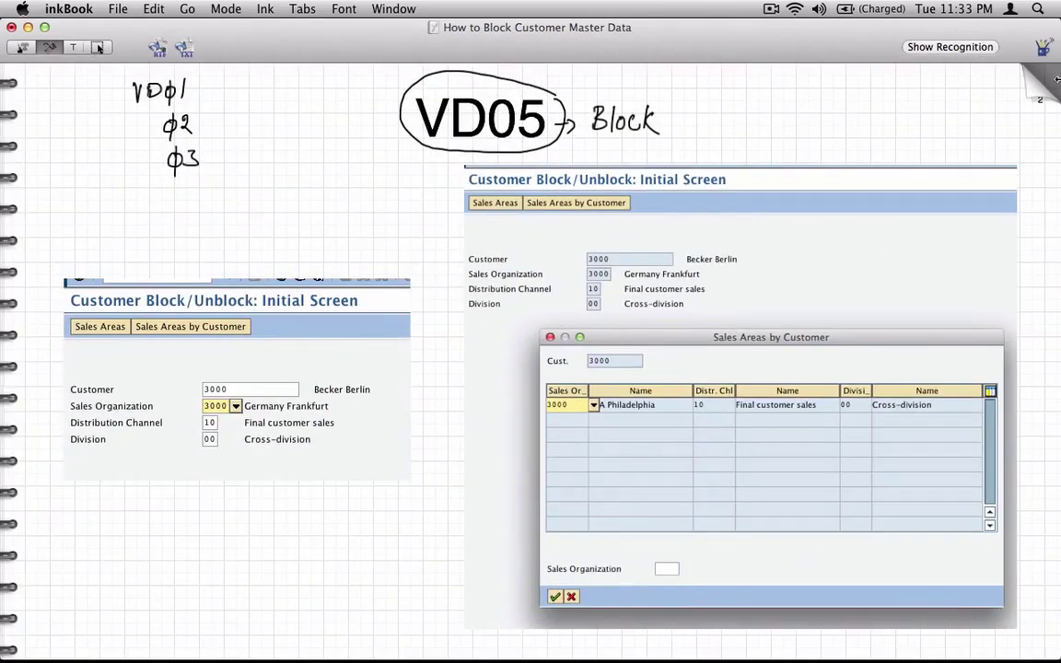
left_click(1057, 81)
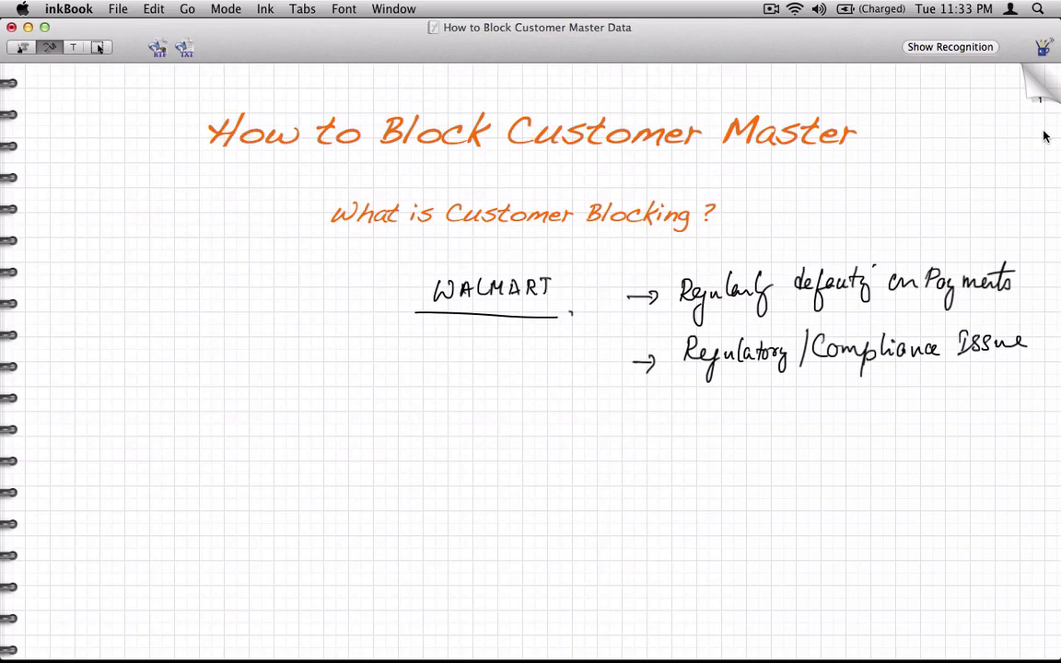
On the VD05 page, draw an arrow at the customer field, a brace beside the sales area fields, and a mark at Sales Areas by Customer
left_click(940, 78)
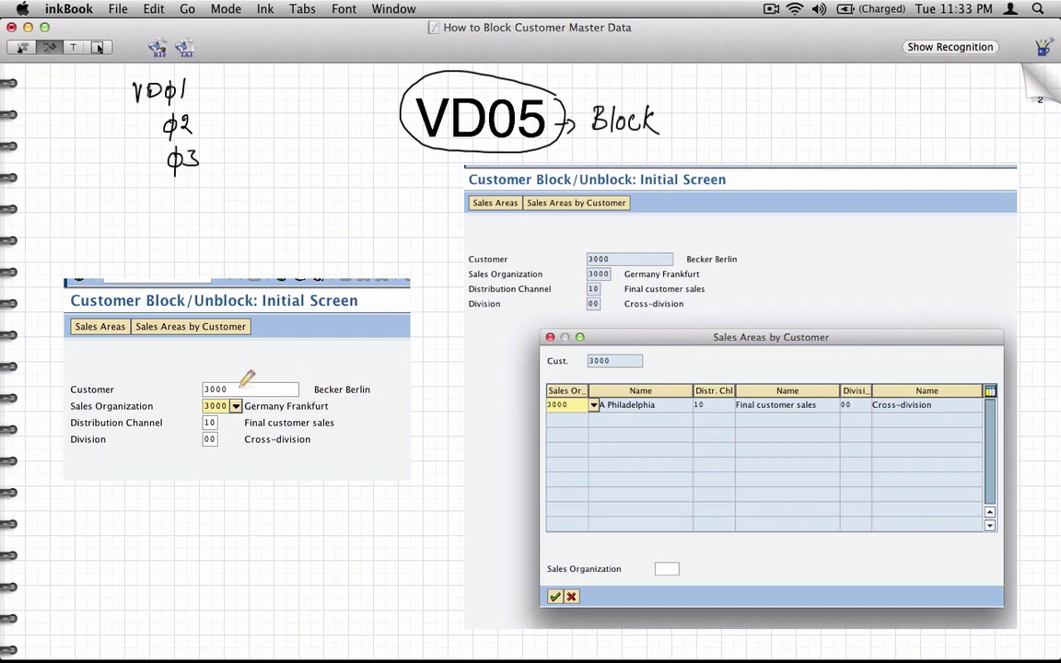
left_click_drag(237, 388, 245, 391)
left_click_drag(351, 399, 349, 460)
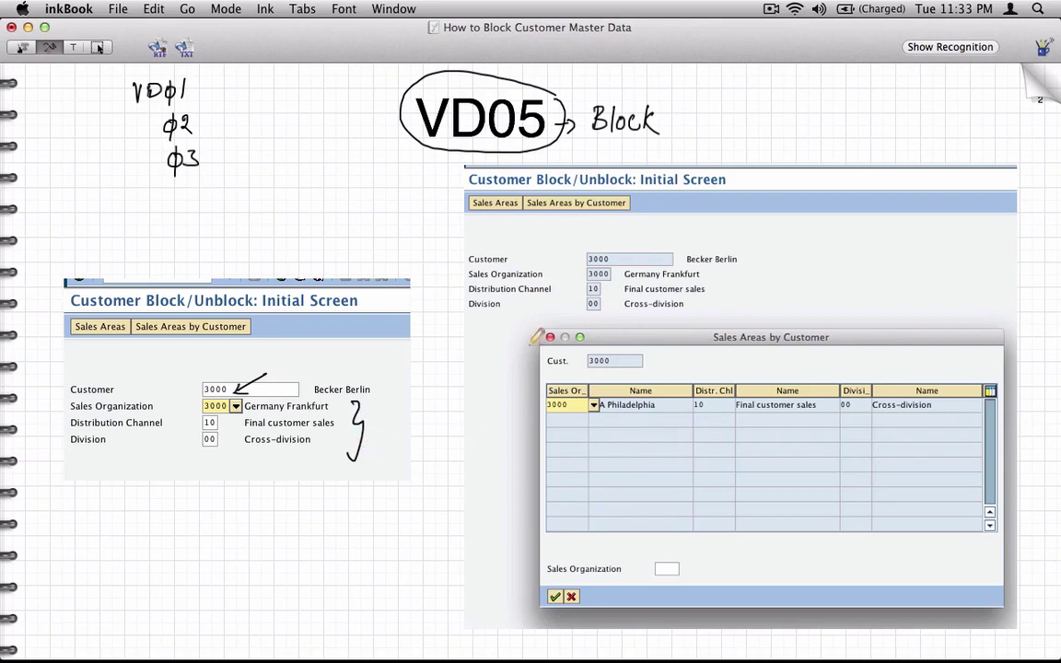
mouse_move(236, 288)
left_mouse_down()
mouse_move(198, 322)
mouse_move(214, 320)
left_mouse_up()
On the block details page, draw arrows at both order block fields and braces beside the Order, Delivery and Billing Block groups
left_click(1039, 85)
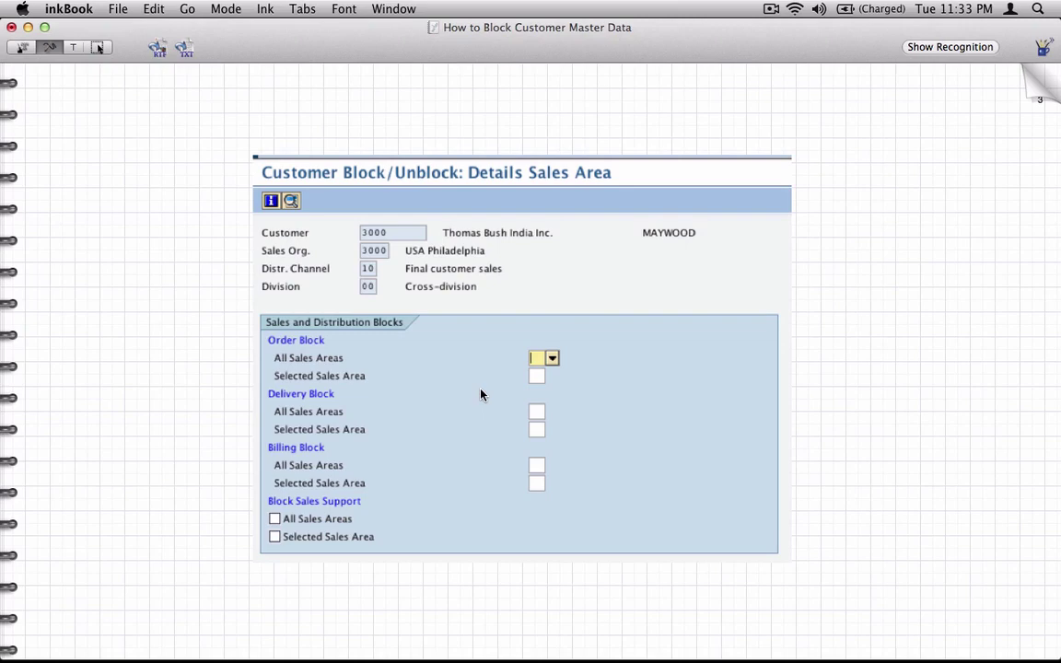
mouse_move(610, 344)
left_mouse_down()
mouse_move(567, 360)
mouse_move(590, 364)
left_mouse_up()
mouse_move(557, 382)
left_mouse_down()
mouse_move(550, 394)
mouse_move(567, 398)
left_mouse_up()
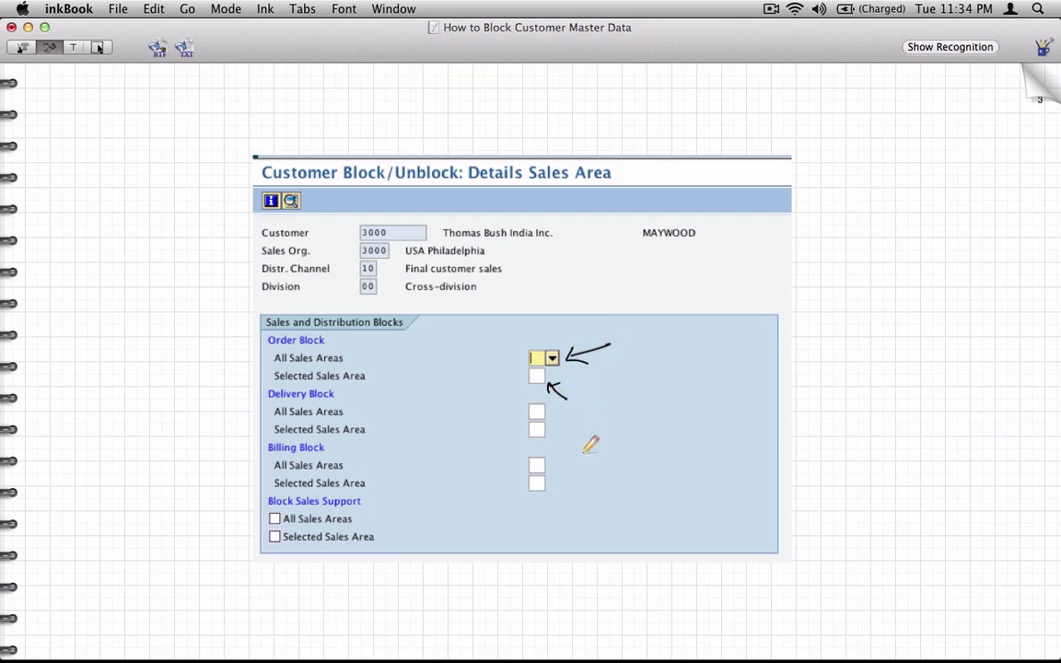
left_click_drag(250, 330, 246, 437)
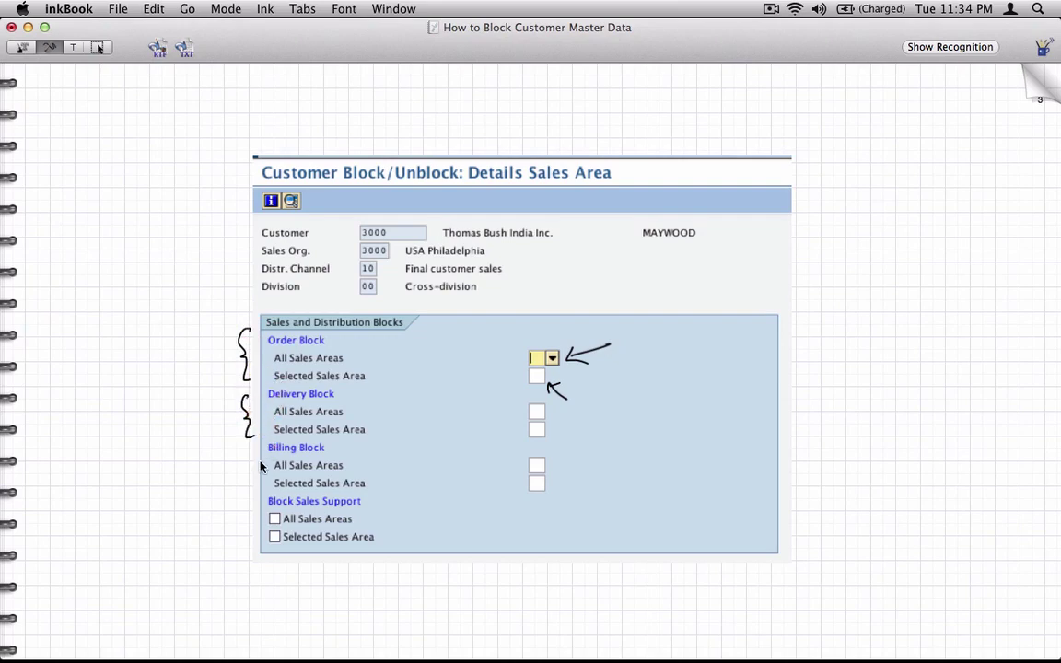
left_click_drag(255, 452, 256, 497)
On the order block creation page, write "SPRO > IMG", mark the path to Define And Assign Reason For Blocking, and mark Z6 and OR
key("Right")
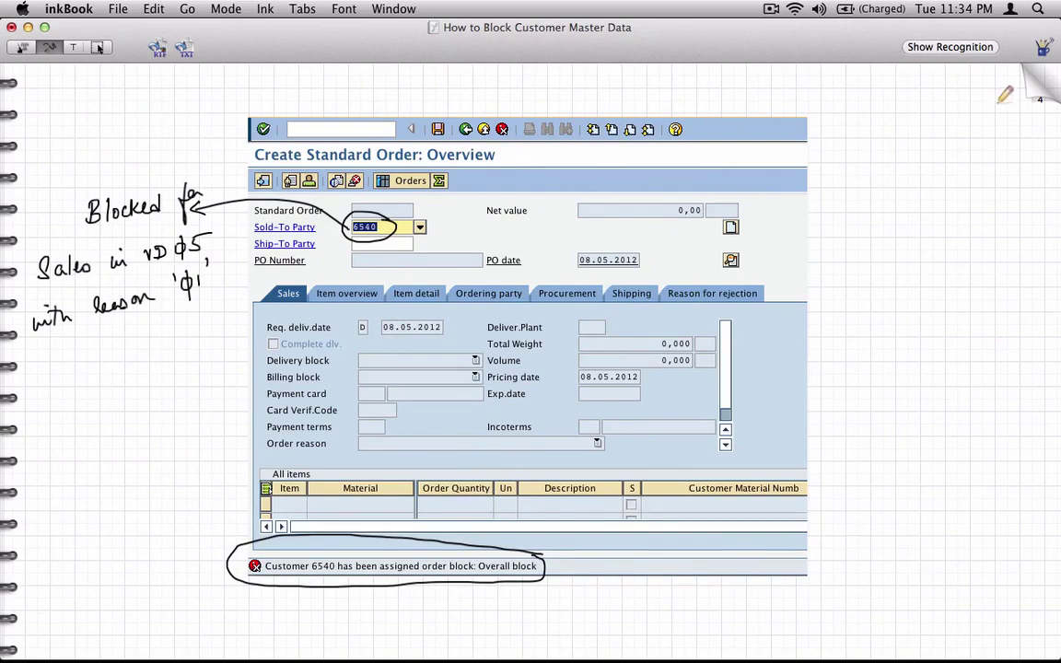
left_click(1041, 99)
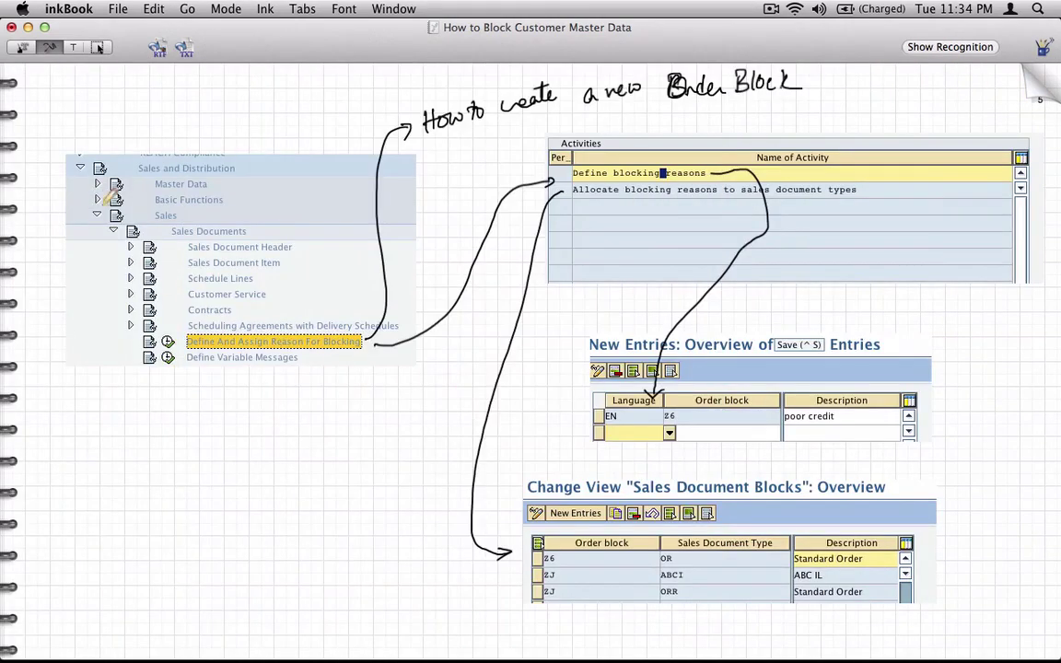
mouse_move(103, 128)
left_mouse_down()
mouse_move(93, 145)
mouse_move(127, 135)
mouse_move(131, 144)
mouse_move(140, 130)
mouse_move(153, 143)
mouse_move(204, 131)
mouse_move(158, 167)
mouse_move(169, 163)
left_mouse_up()
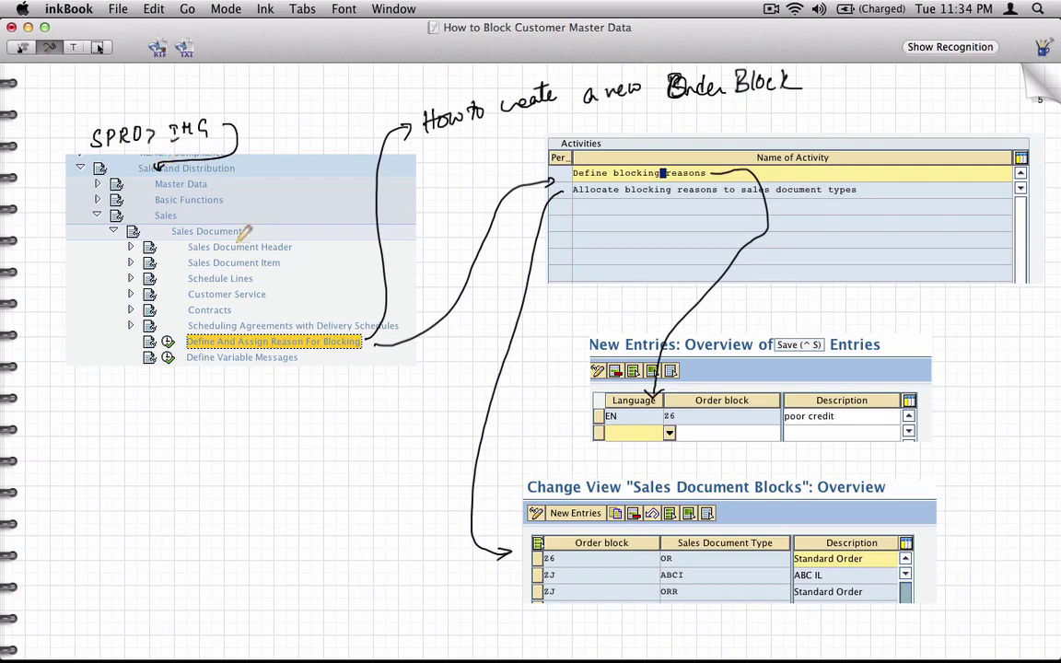
left_click_drag(214, 211, 192, 222)
left_click_drag(268, 223, 246, 231)
mouse_move(366, 335)
left_mouse_down()
mouse_move(152, 340)
mouse_move(327, 350)
mouse_move(369, 337)
left_mouse_up()
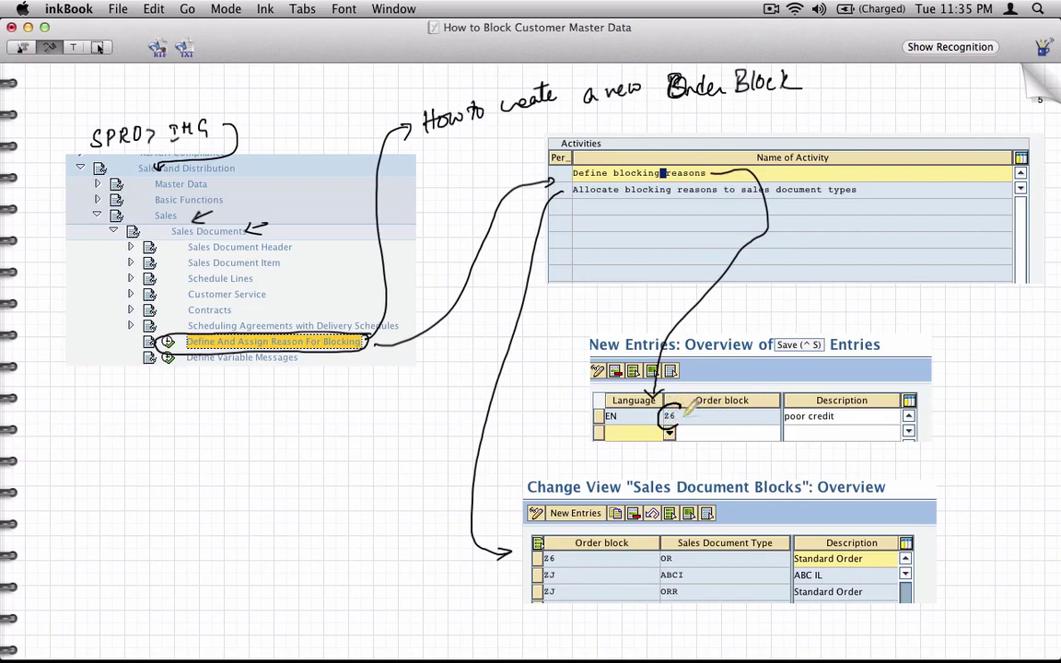
left_click_drag(681, 408, 683, 412)
mouse_move(680, 553)
left_mouse_down()
mouse_move(656, 567)
mouse_move(676, 555)
left_mouse_up()
On the following page, draw arrows at the circled Z6 poor credit block and the circled sold-to party
left_click(1041, 93)
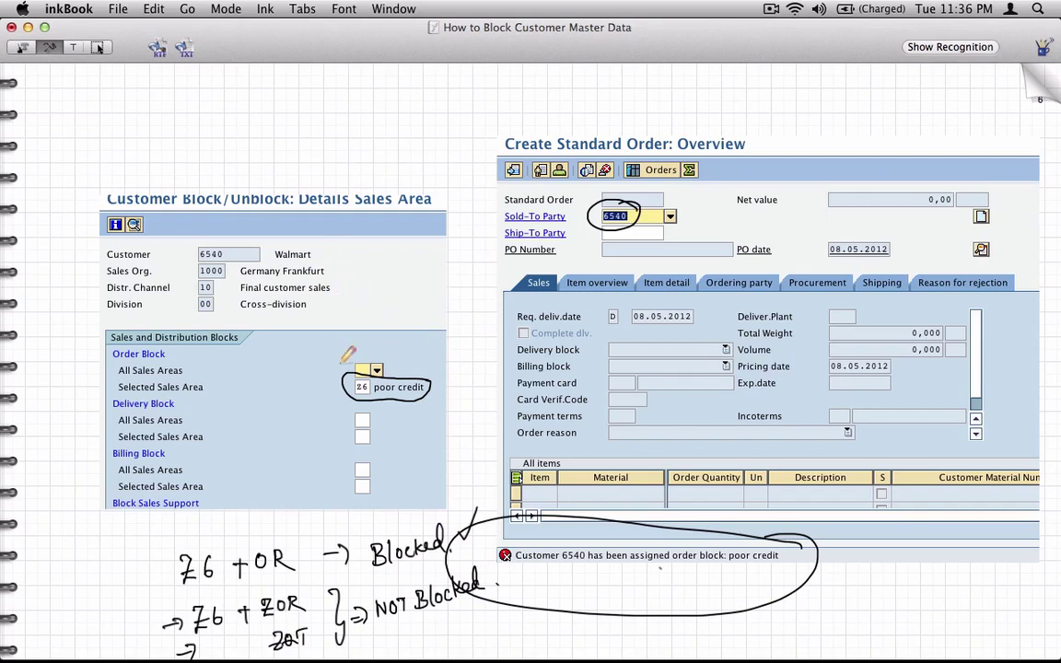
mouse_move(458, 371)
left_mouse_down()
mouse_move(430, 388)
mouse_move(444, 391)
left_mouse_up()
left_click_drag(676, 194, 646, 208)
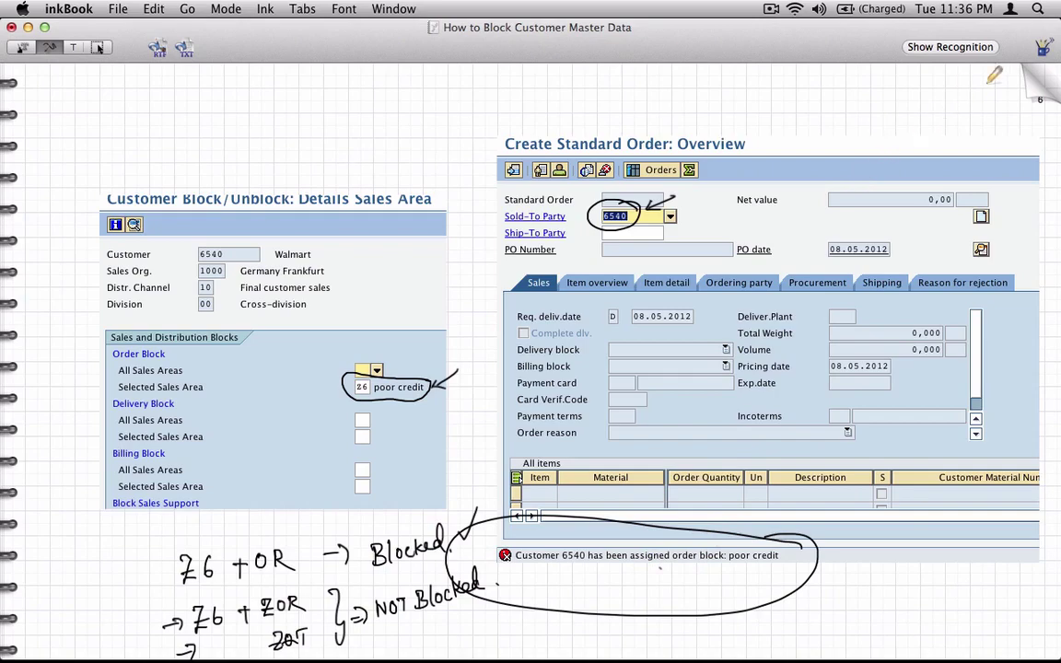
Go to the customer master deletion page and draw a check mark beside "Mark for Deletion"
left_click(1028, 94)
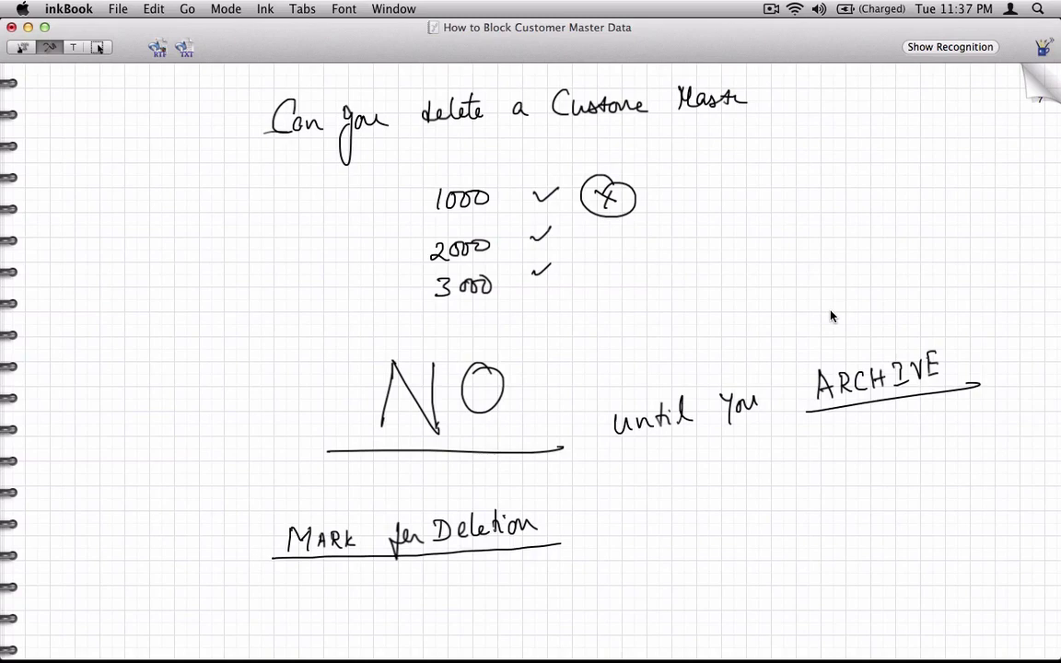
left_click_drag(248, 532, 266, 522)
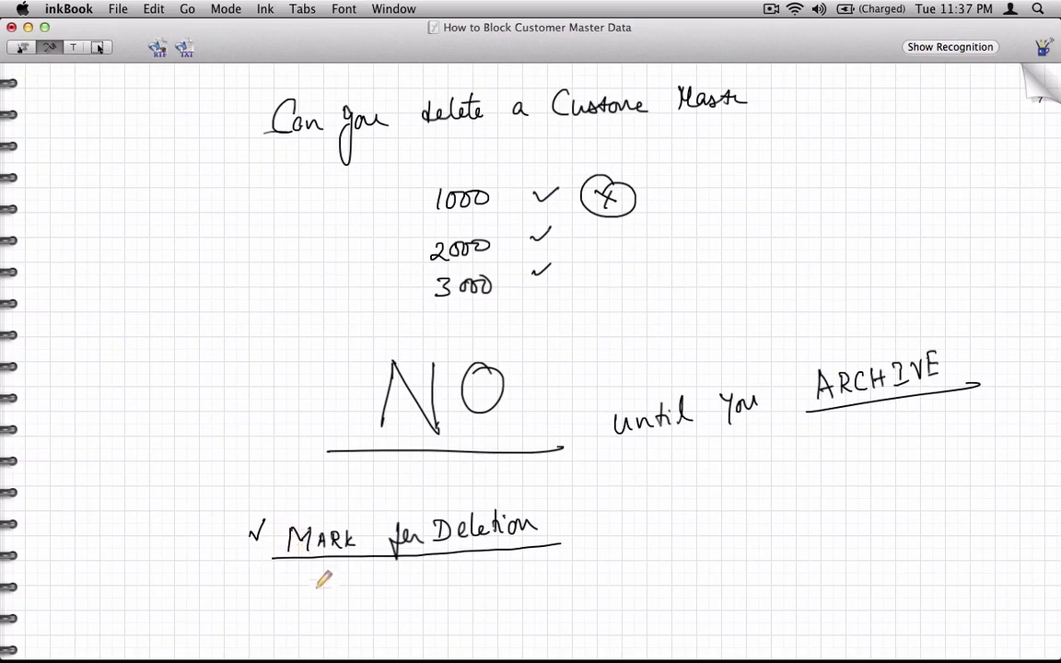